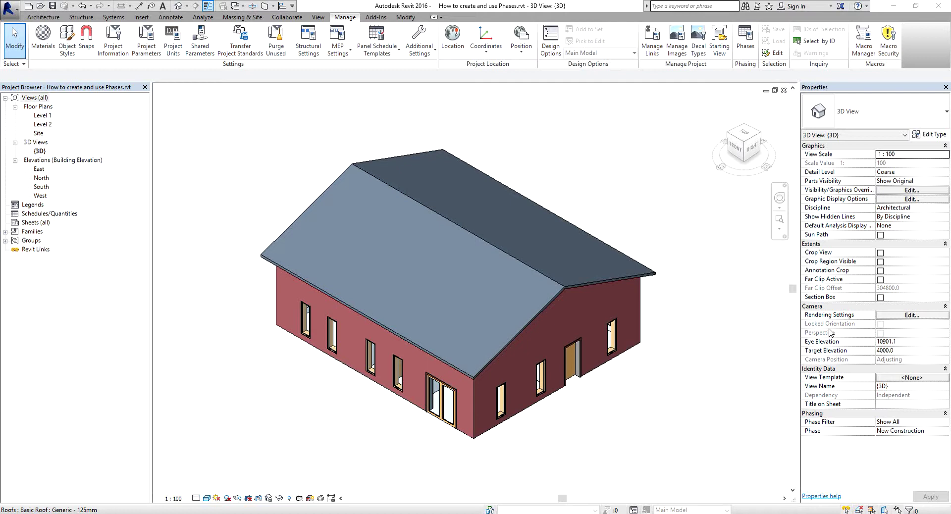
Step: Open the project's phasing settings and examine the default phases, Existing and New Construction, in their past-to-future order
{"action": "left_click", "coordinate": [345, 21]}
{"action": "left_click", "coordinate": [746, 66]}
{"action": "left_click", "coordinate": [746, 42]}
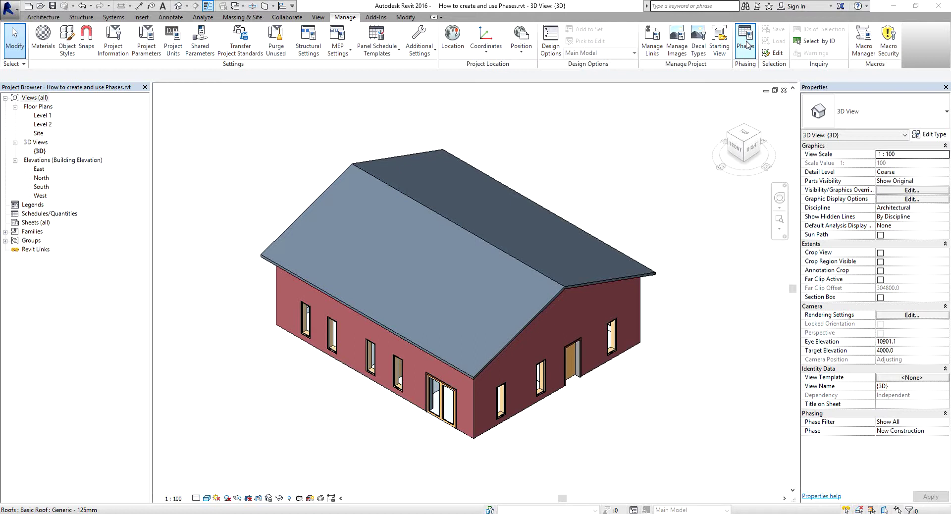
{"action": "left_click", "coordinate": [746, 42]}
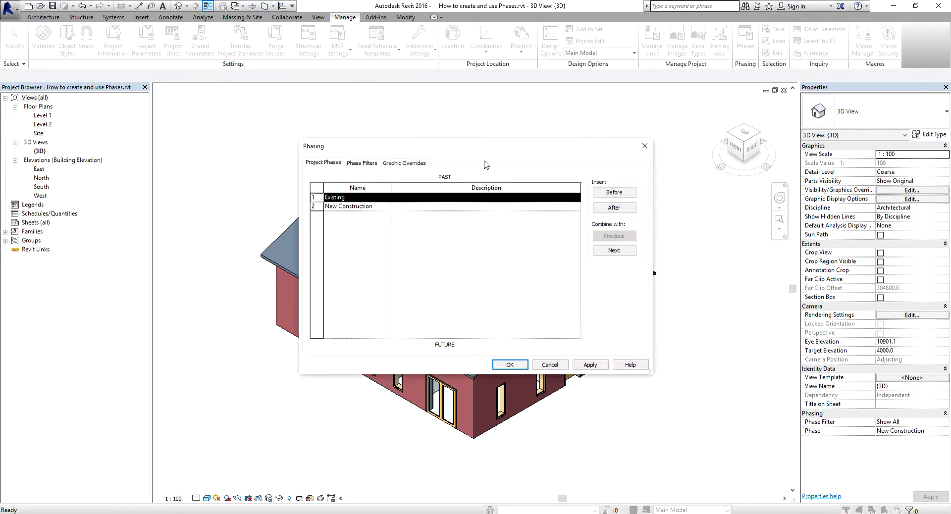
{"action": "left_click", "coordinate": [304, 113]}
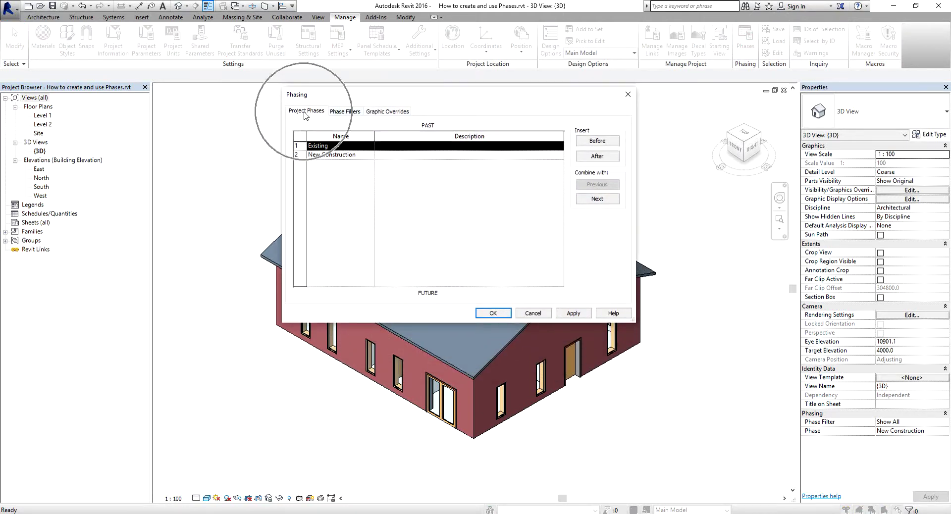
{"action": "left_click", "coordinate": [304, 113]}
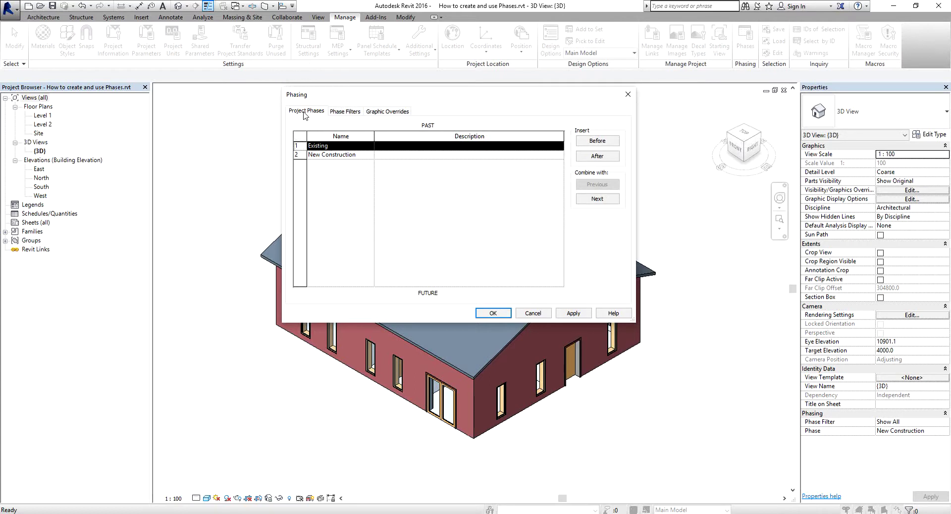
{"action": "left_click", "coordinate": [340, 149]}
{"action": "left_click", "coordinate": [331, 157]}
{"action": "left_click", "coordinate": [345, 146]}
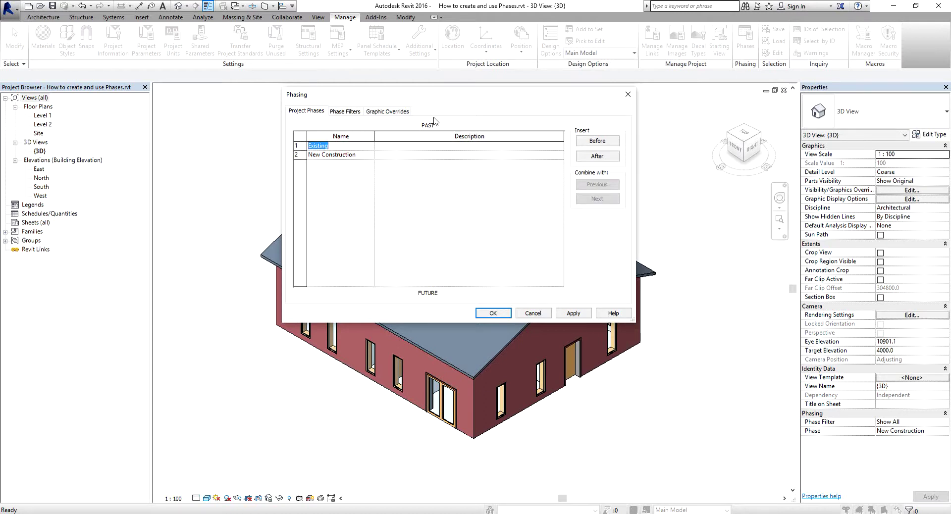
{"action": "left_click", "coordinate": [430, 132]}
{"action": "left_click", "coordinate": [430, 132]}
{"action": "left_click", "coordinate": [428, 295]}
Step: Try inserting six additional phases after the Existing phase
{"action": "left_click", "coordinate": [341, 146]}
{"action": "left_click", "coordinate": [592, 157]}
{"action": "left_click", "coordinate": [593, 157]}
{"action": "left_click", "coordinate": [592, 157]}
{"action": "left_click", "coordinate": [593, 157]}
{"action": "left_click", "coordinate": [593, 157]}
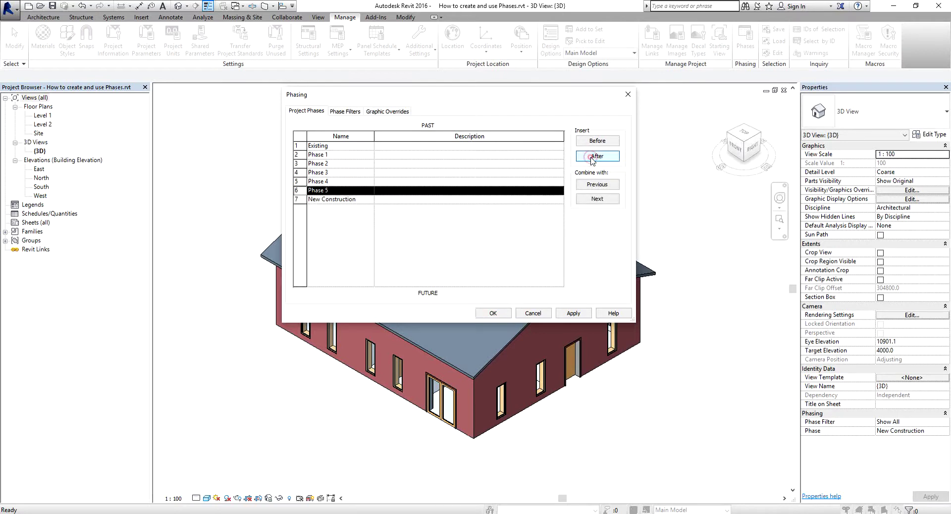
{"action": "left_click", "coordinate": [592, 157]}
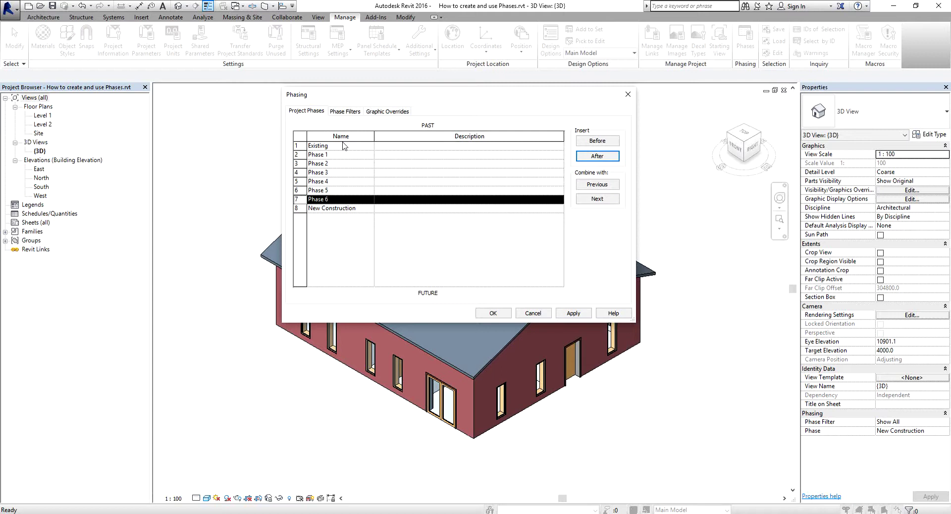
Step: Look through the phase filters and graphic overrides, then close the phasing settings without saving
{"action": "left_click", "coordinate": [352, 112]}
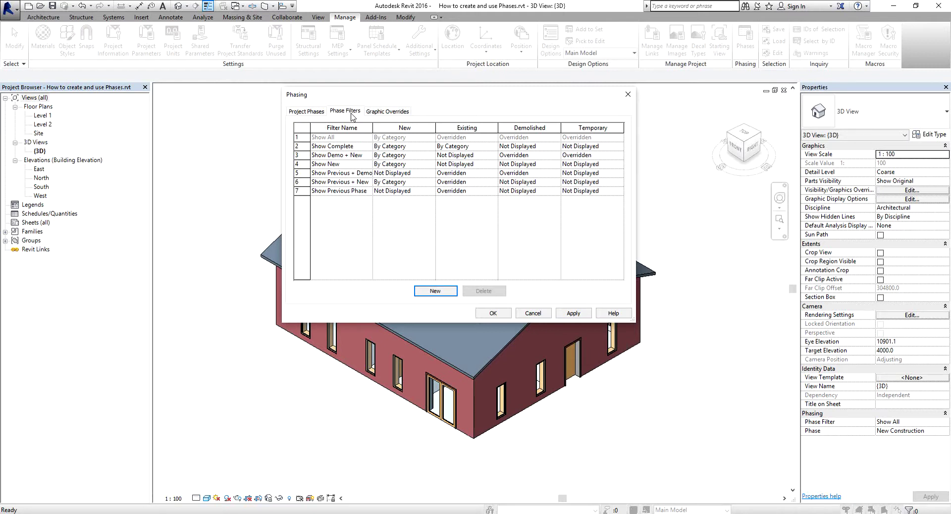
{"action": "left_click", "coordinate": [383, 113]}
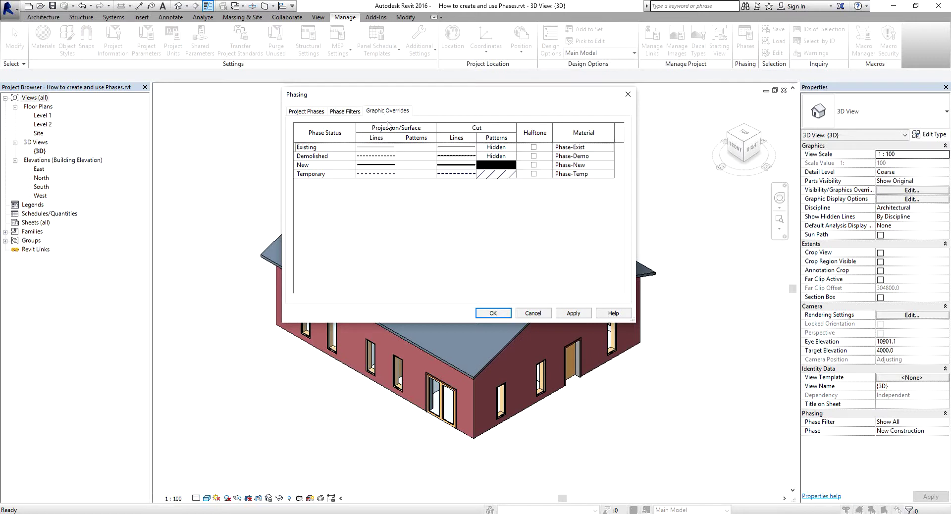
{"action": "left_click", "coordinate": [315, 113]}
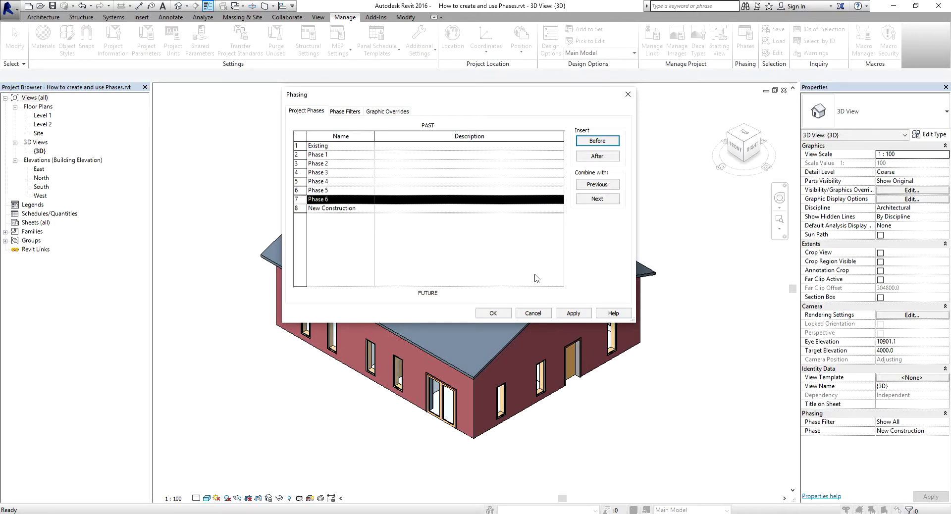
{"action": "left_click", "coordinate": [532, 313]}
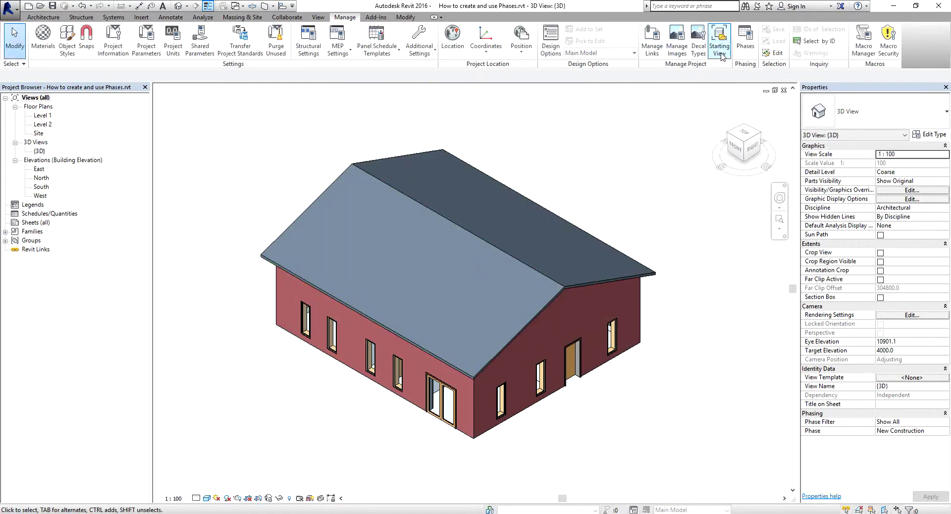
Step: Insert a project phase named Main Entry after Existing and rename the New Construction phase as Interior Renovation
{"action": "left_click", "coordinate": [746, 44]}
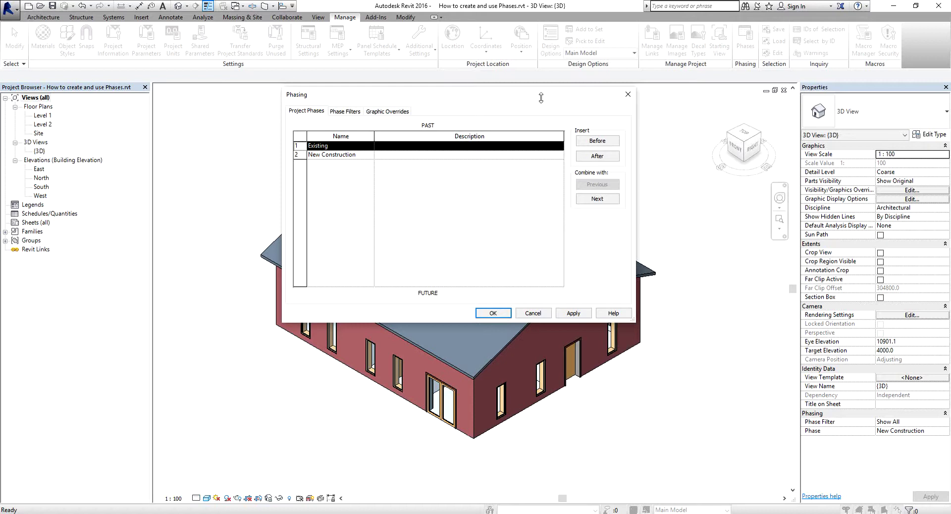
{"action": "left_click", "coordinate": [597, 156]}
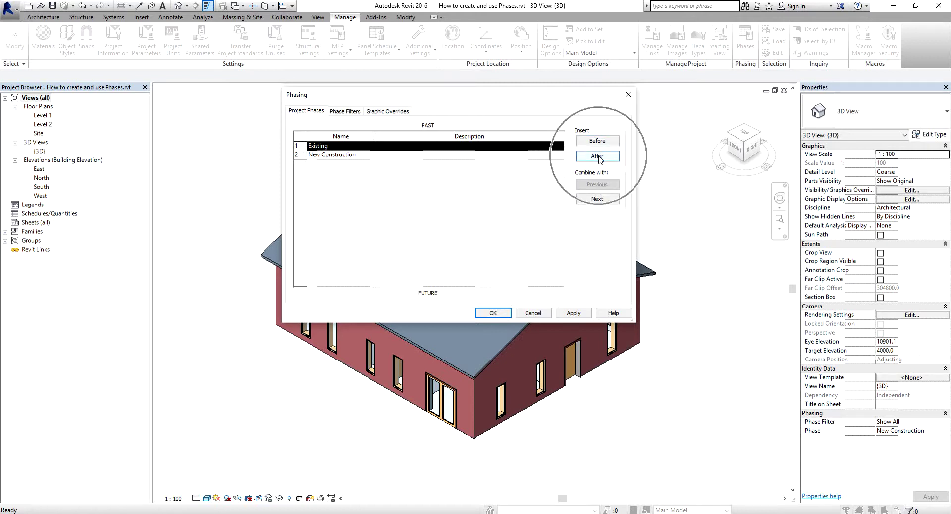
{"action": "left_click", "coordinate": [597, 156]}
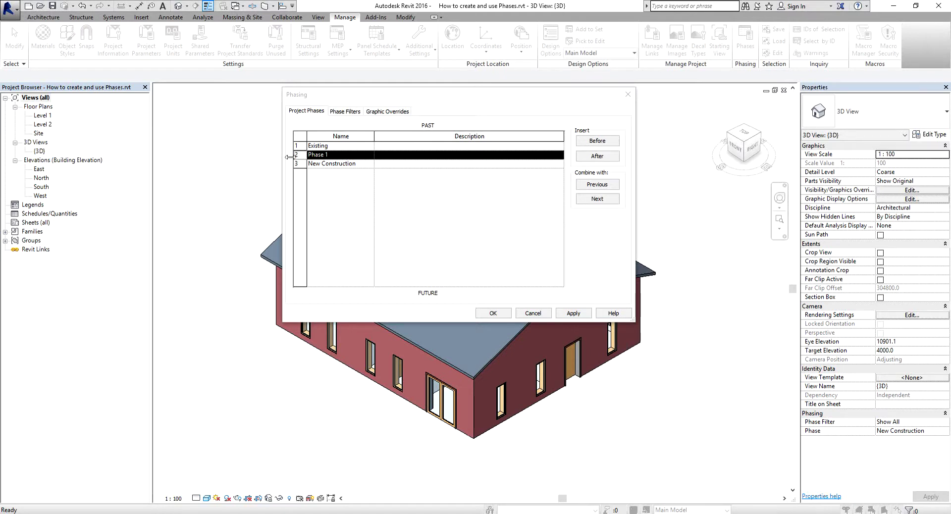
{"action": "left_click", "coordinate": [335, 147]}
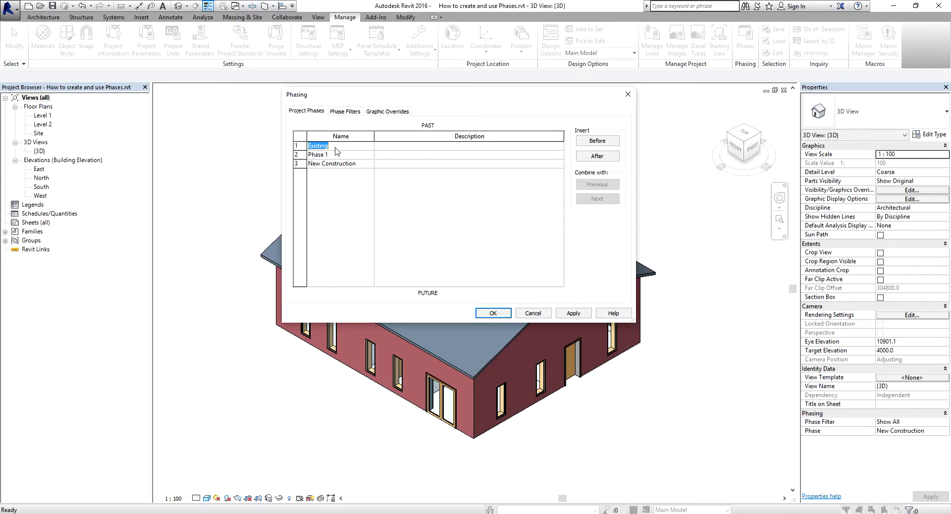
{"action": "left_click", "coordinate": [337, 155]}
{"action": "type", "text": "Main Entry"}
{"action": "left_click", "coordinate": [360, 164]}
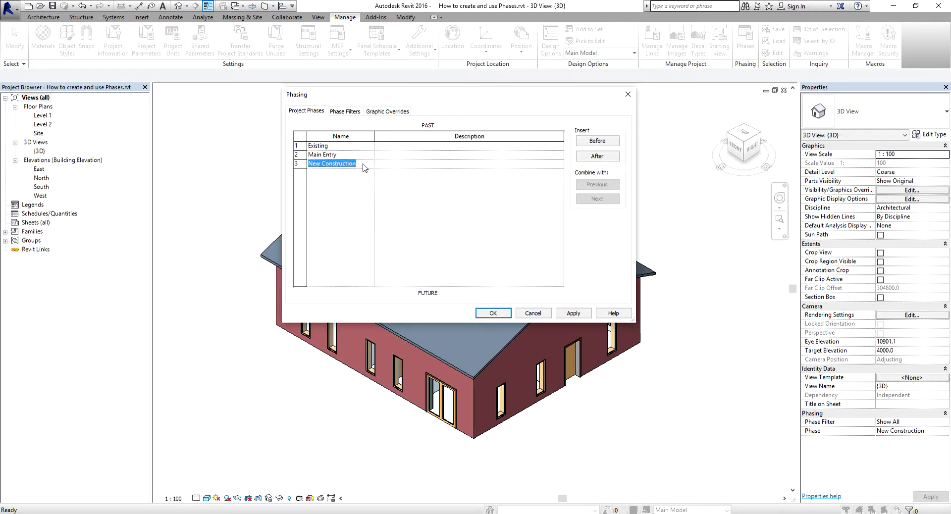
{"action": "type", "text": "Interior Renovation"}
Step: Review the phase filters and graphic overrides, and accept the phasing settings with the renamed project phases
{"action": "left_click", "coordinate": [348, 113]}
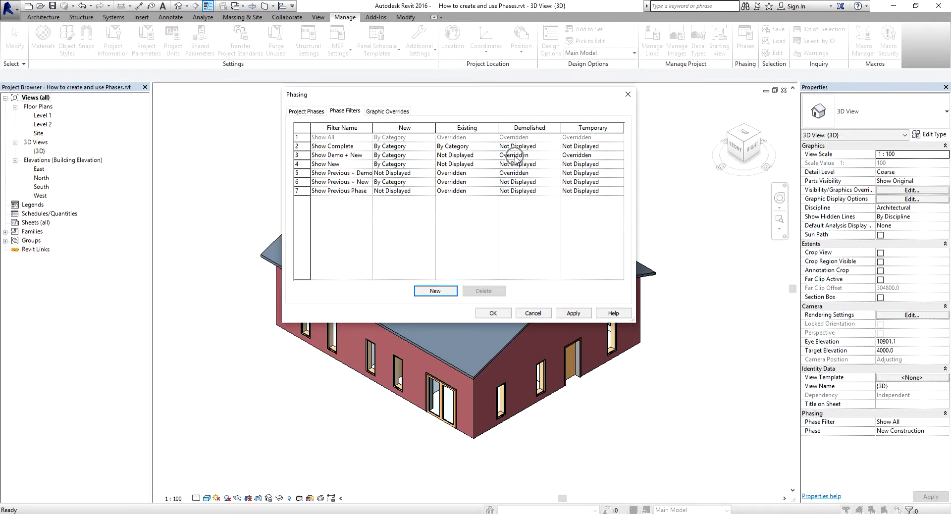
{"action": "left_click", "coordinate": [386, 111]}
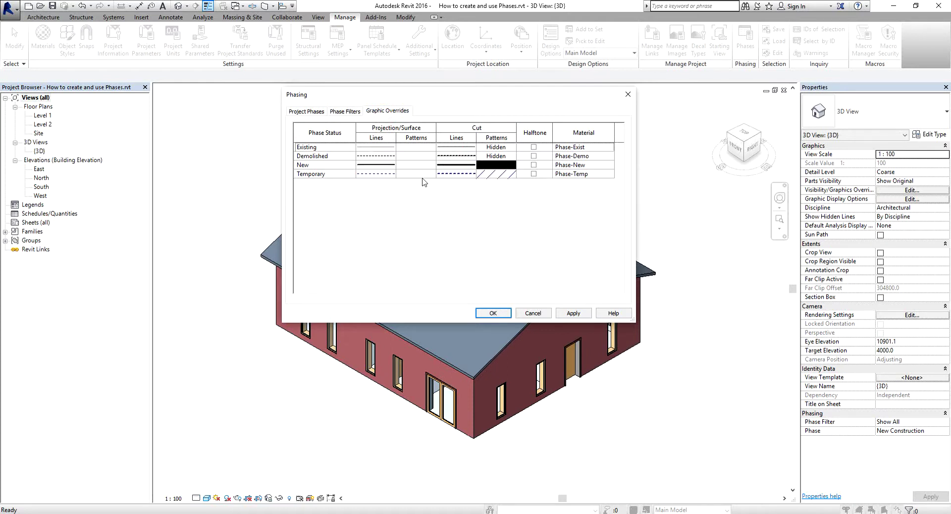
{"action": "left_click", "coordinate": [345, 110]}
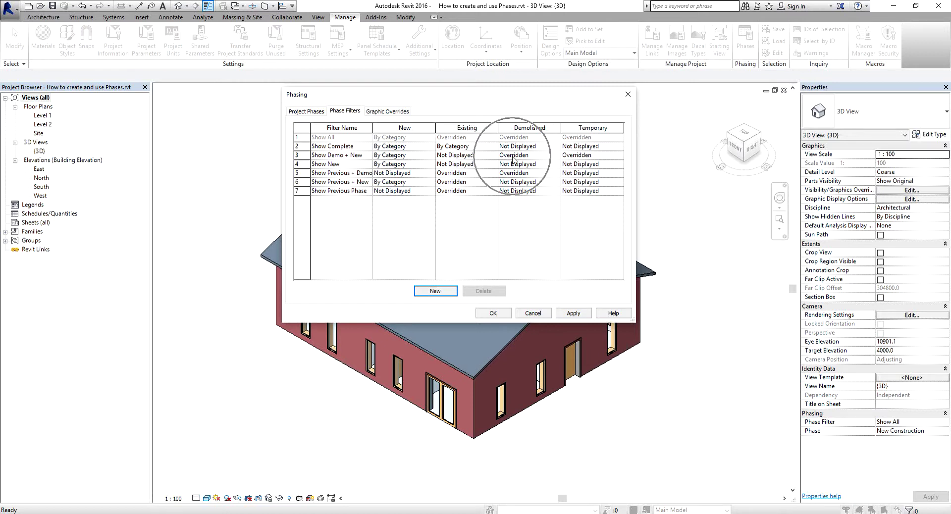
{"action": "left_click", "coordinate": [391, 114]}
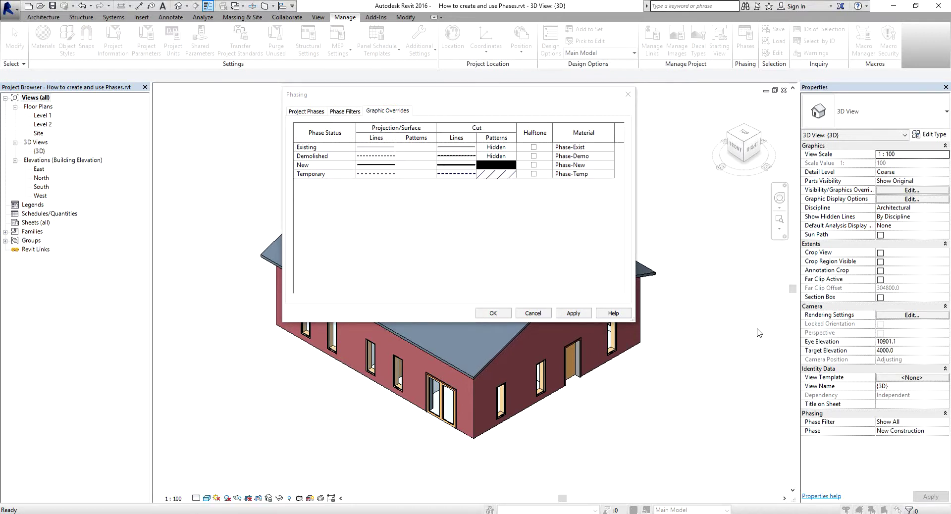
{"action": "left_click", "coordinate": [304, 111]}
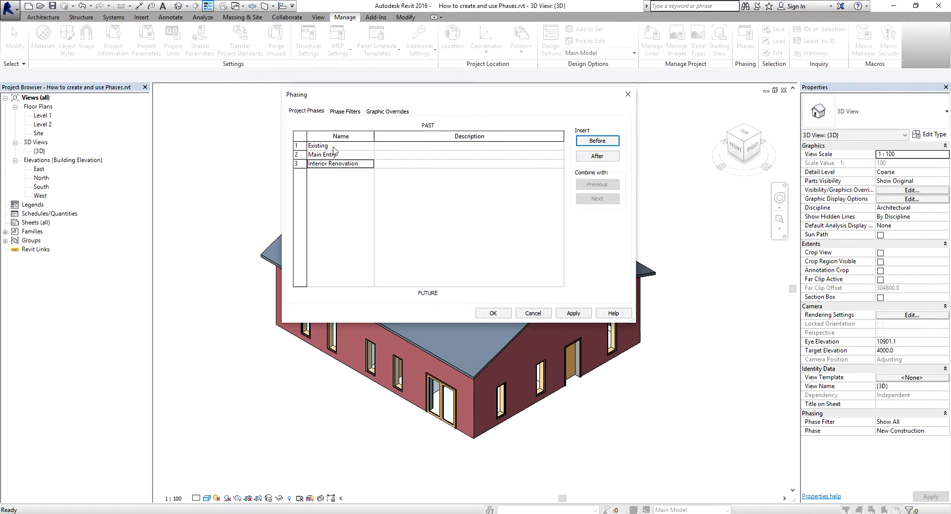
{"action": "left_click", "coordinate": [341, 167]}
{"action": "left_click", "coordinate": [493, 314]}
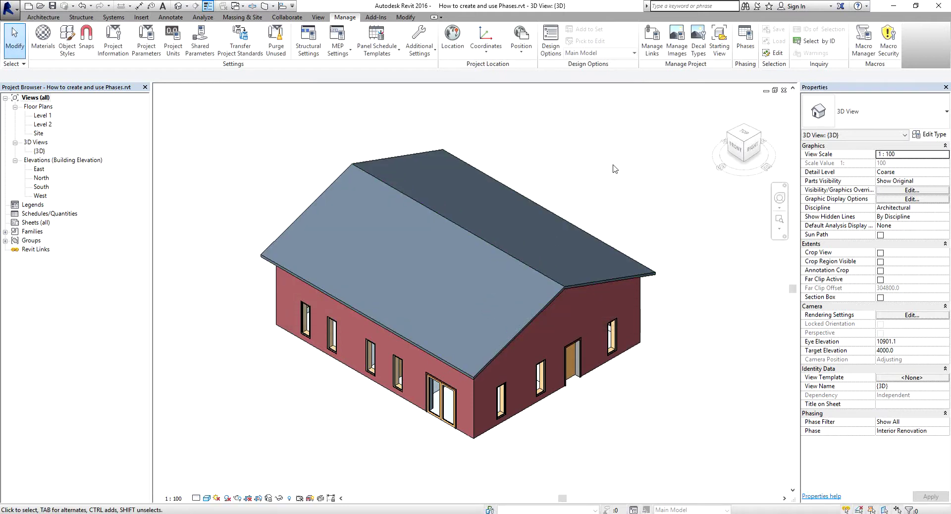
Step: Check the phase properties of the building's elements and inspect its interior rooms from below in the 3D view
{"action": "middle_click_drag", "start_coordinate": [614, 169], "coordinate": [614, 180]}
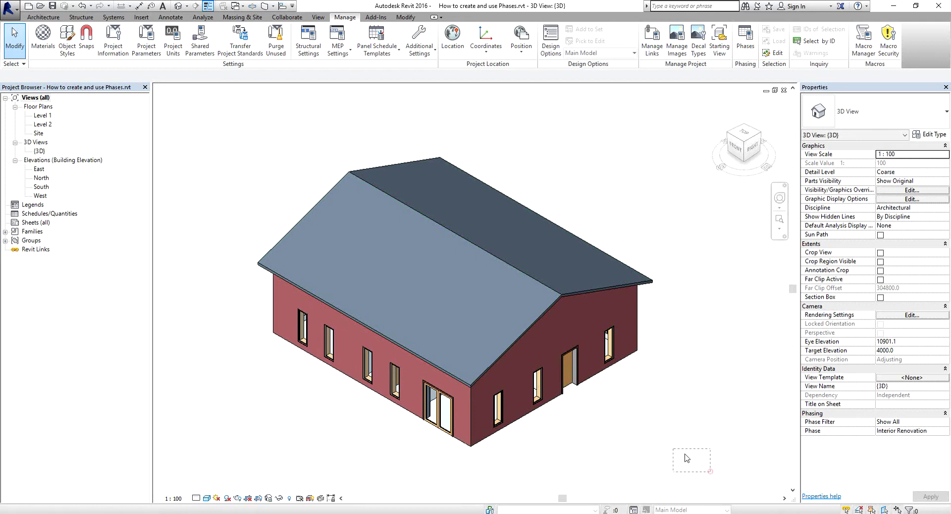
{"action": "left_click_drag", "start_coordinate": [709, 469], "coordinate": [221, 117]}
{"action": "left_click", "coordinate": [550, 159]}
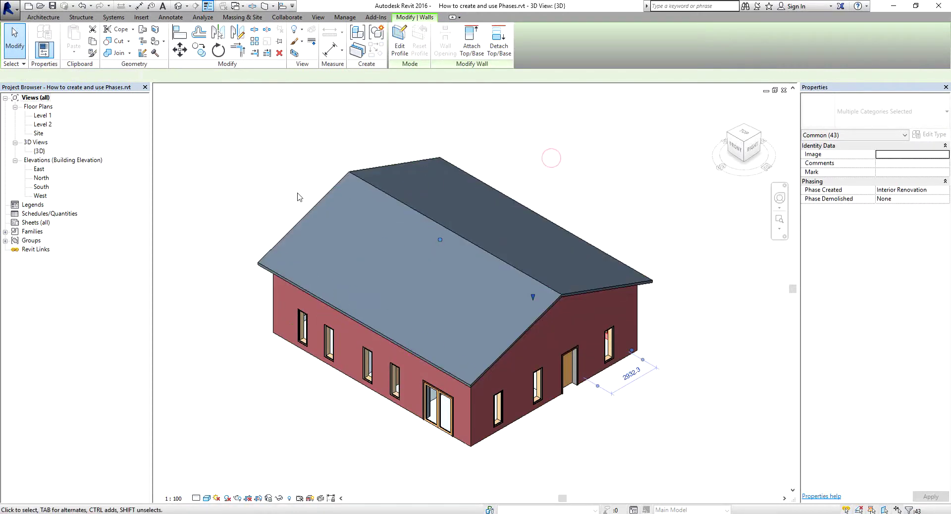
{"action": "left_click", "coordinate": [580, 176]}
{"action": "left_click", "coordinate": [608, 151]}
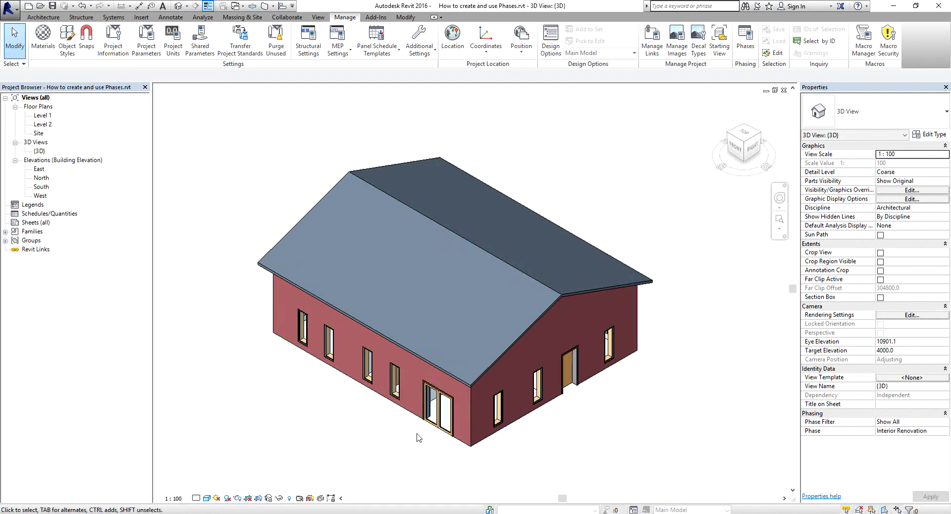
{"action": "middle_click_drag", "start_coordinate": [418, 439], "coordinate": [508, 297], "text": "shift"}
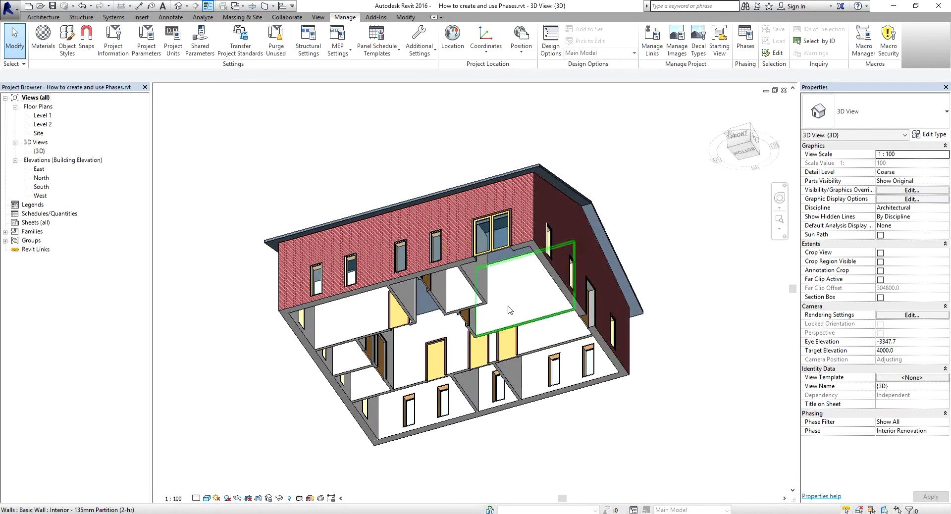
{"action": "middle_click_drag", "start_coordinate": [609, 317], "coordinate": [665, 401], "text": "shift"}
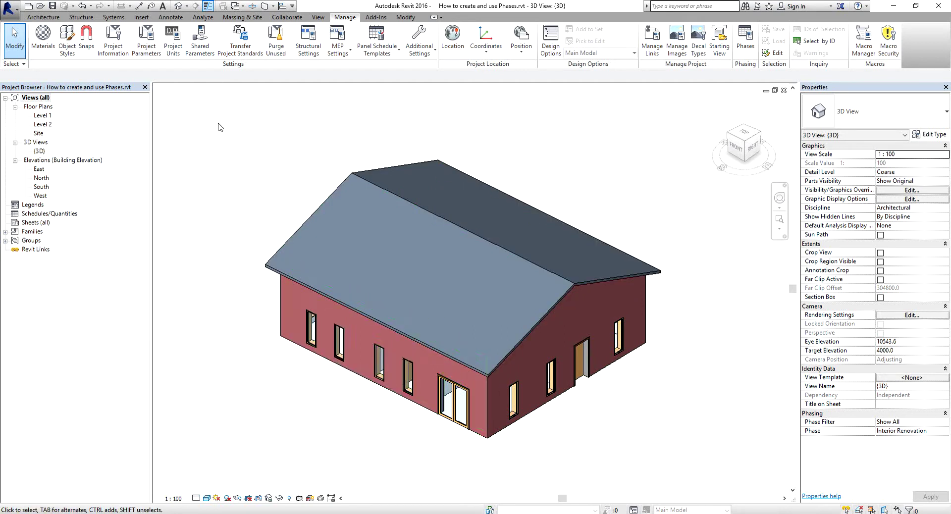
Step: Select the whole building in the 3D view and set its elements' Phase Created to Existing
{"action": "left_click_drag", "start_coordinate": [218, 123], "coordinate": [710, 467]}
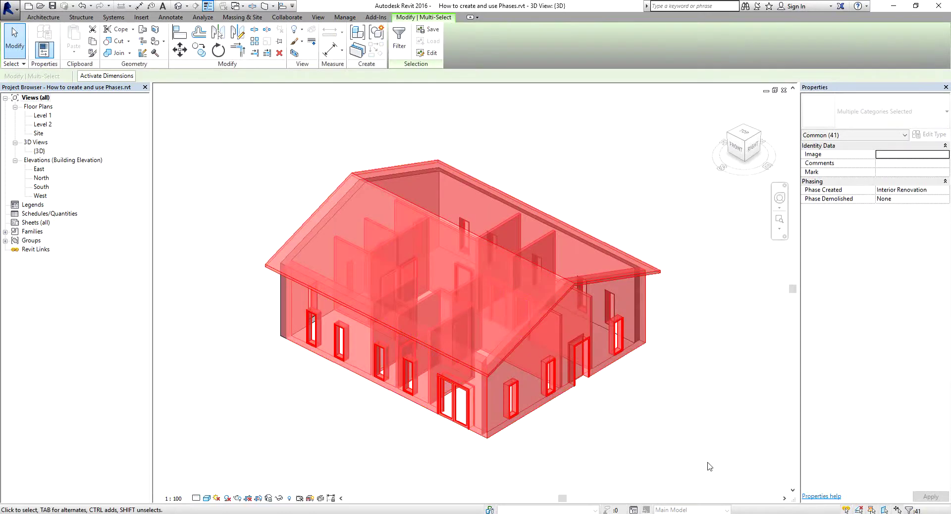
{"action": "left_click", "coordinate": [937, 194]}
{"action": "left_click", "coordinate": [944, 190]}
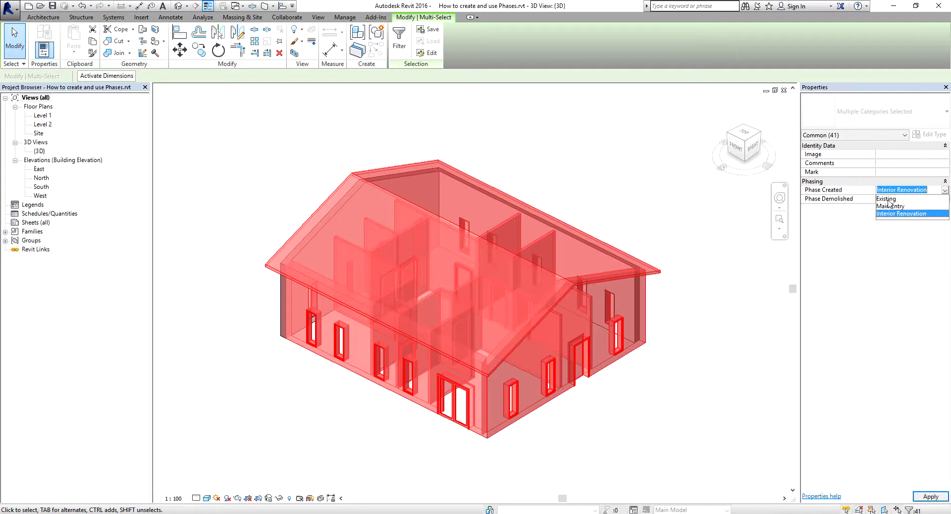
{"action": "left_click", "coordinate": [889, 200]}
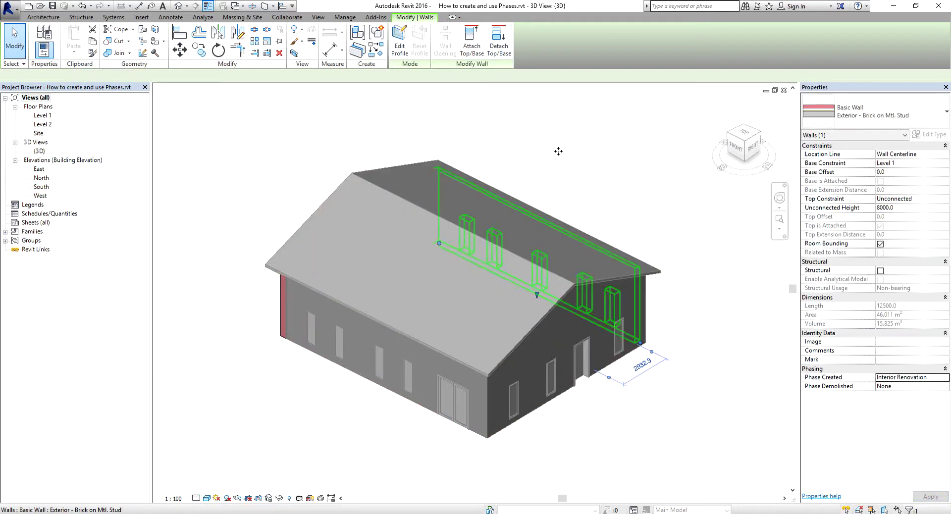
{"action": "left_click", "coordinate": [573, 142]}
Step: Set the Phase Created of the remaining gable-end brick wall on the building's left side to Existing
{"action": "middle_click_drag", "start_coordinate": [300, 421], "coordinate": [462, 401], "text": "shift"}
{"action": "left_click", "coordinate": [465, 401]}
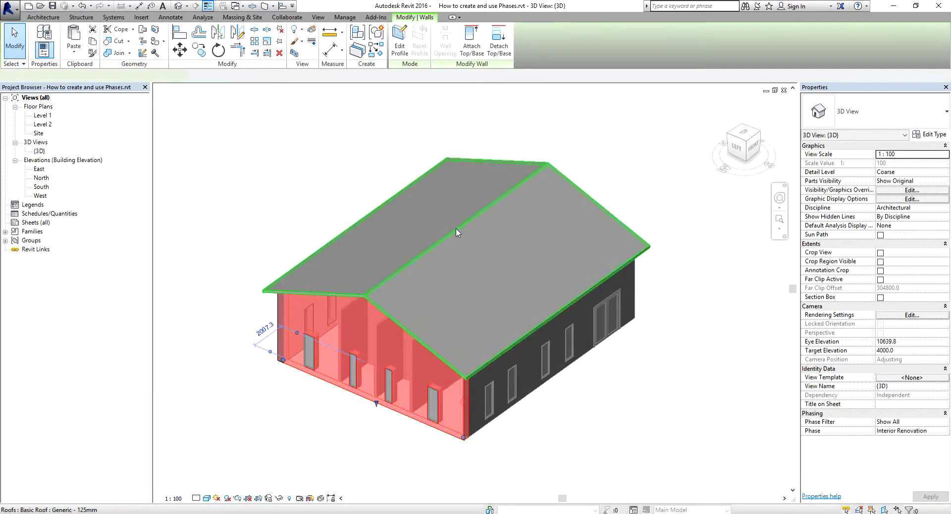
{"action": "left_click", "coordinate": [941, 378]}
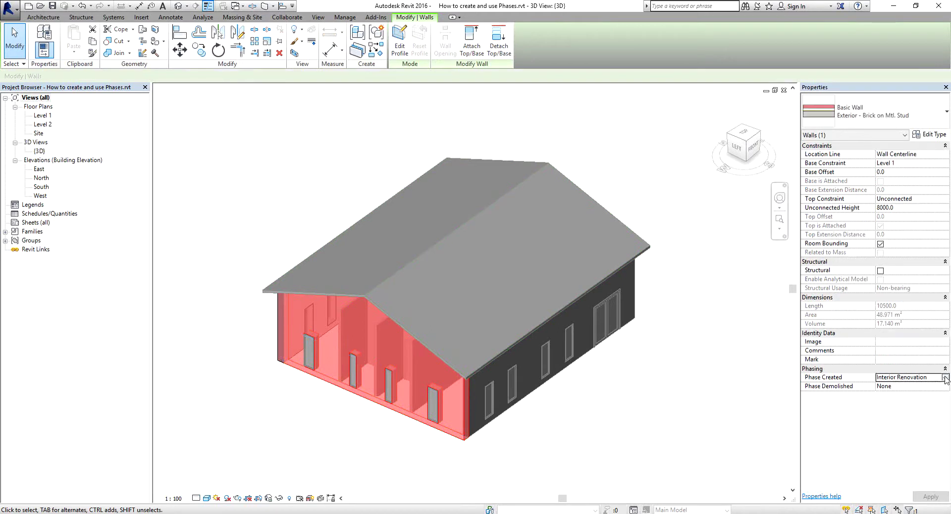
{"action": "left_click", "coordinate": [945, 377]}
{"action": "left_click", "coordinate": [885, 386]}
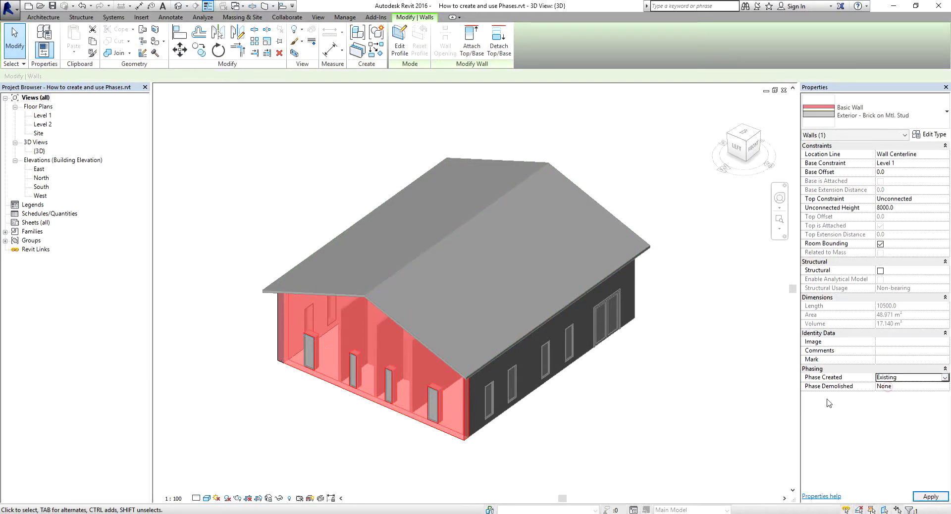
{"action": "left_click", "coordinate": [662, 450]}
Step: Select the whole building from its back side in the 3D view and set Phase Created of all its elements to Existing
{"action": "middle_click_drag", "start_coordinate": [543, 422], "coordinate": [639, 416], "text": "shift"}
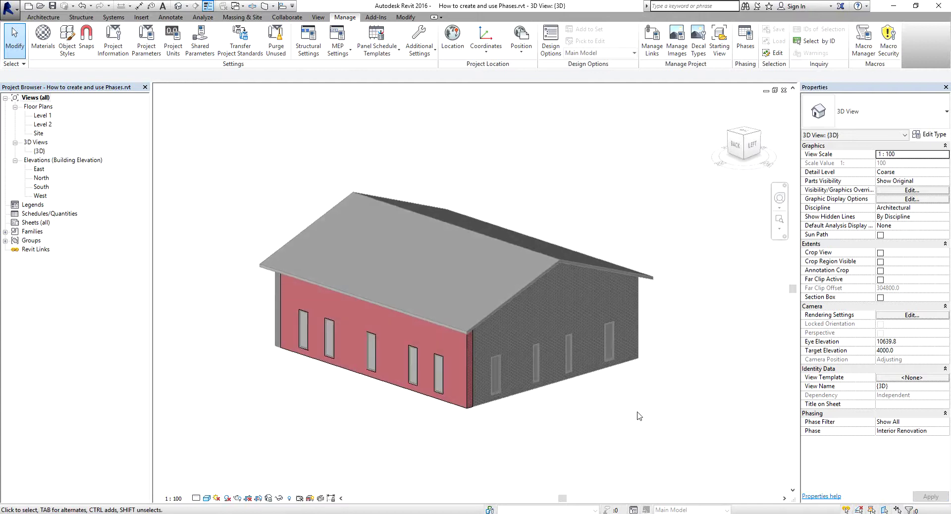
{"action": "left_click_drag", "start_coordinate": [606, 452], "coordinate": [299, 192]}
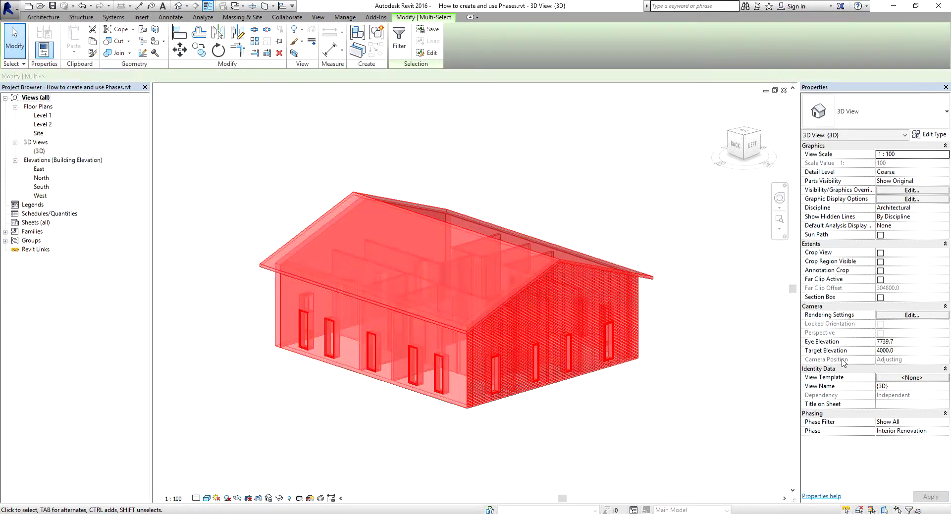
{"action": "left_click", "coordinate": [944, 190]}
{"action": "left_click", "coordinate": [944, 190]}
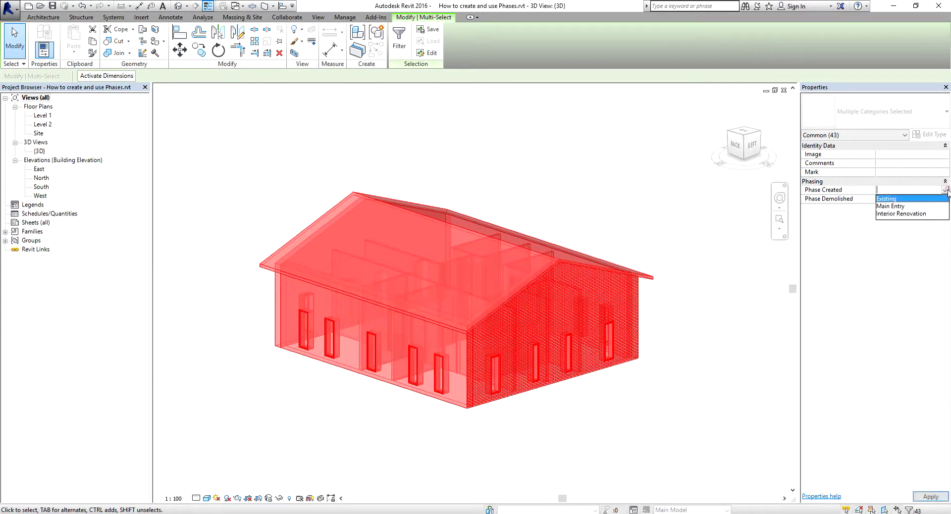
{"action": "left_click", "coordinate": [885, 199]}
{"action": "left_click", "coordinate": [639, 178]}
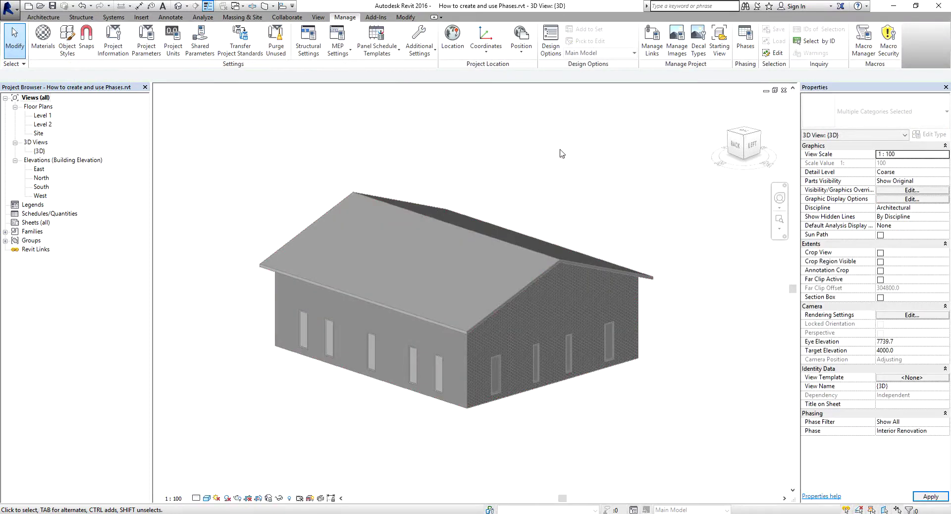
Step: Review the graphic overrides for each phase status in the project's phasing settings
{"action": "middle_click_drag", "start_coordinate": [573, 204], "coordinate": [403, 278], "text": "shift"}
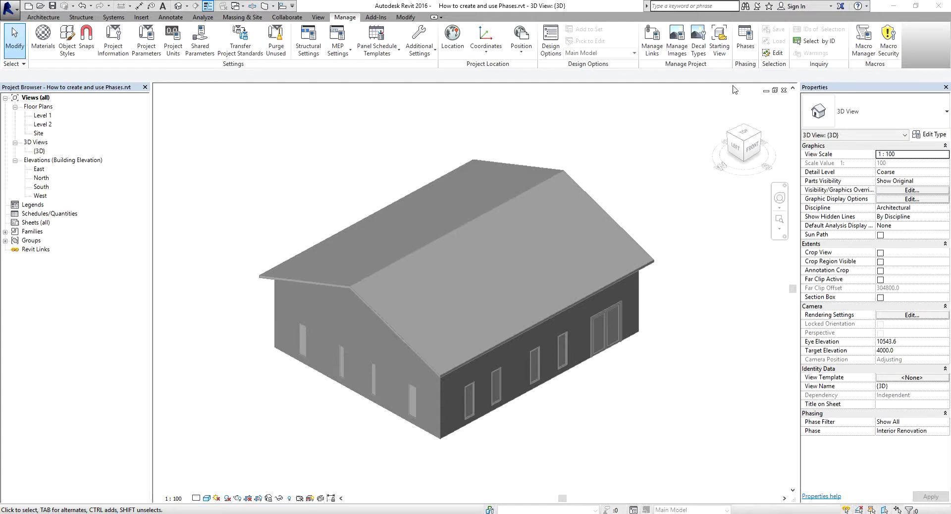
{"action": "left_click", "coordinate": [745, 40]}
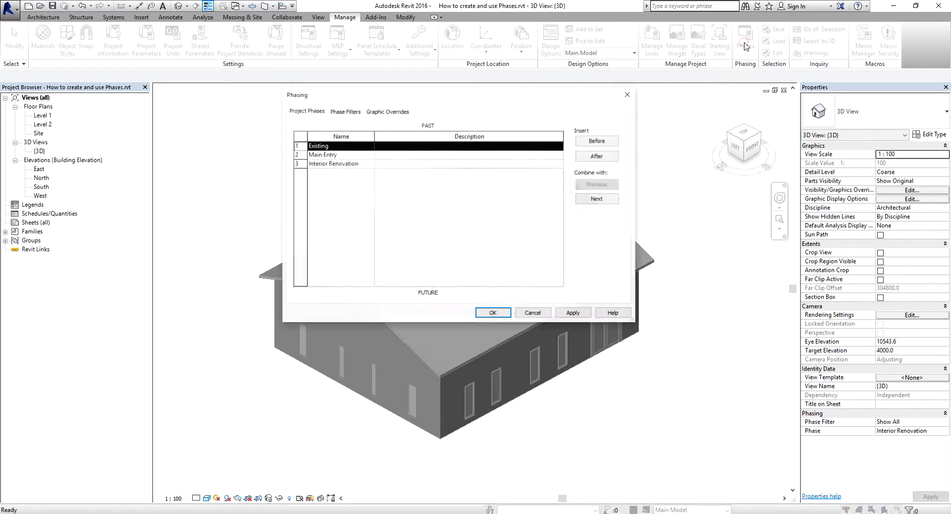
{"action": "left_click", "coordinate": [389, 113]}
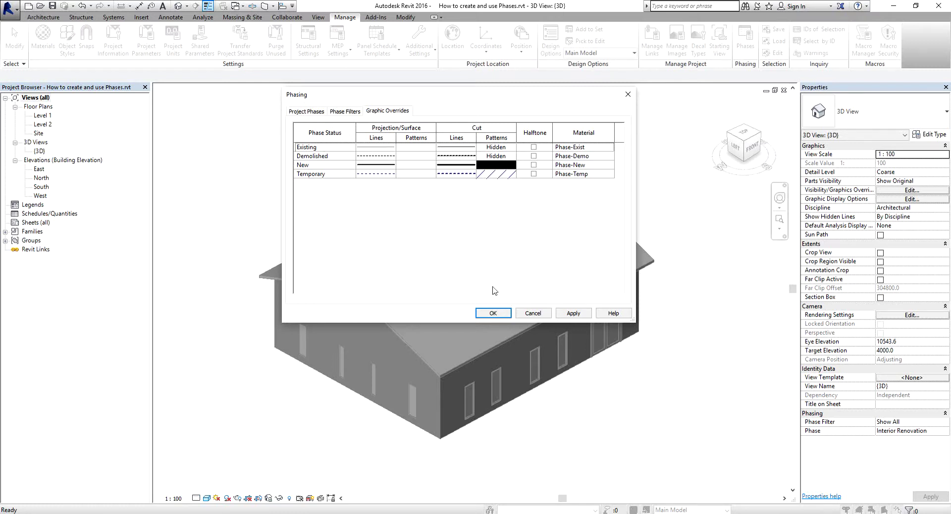
{"action": "left_click", "coordinate": [494, 313]}
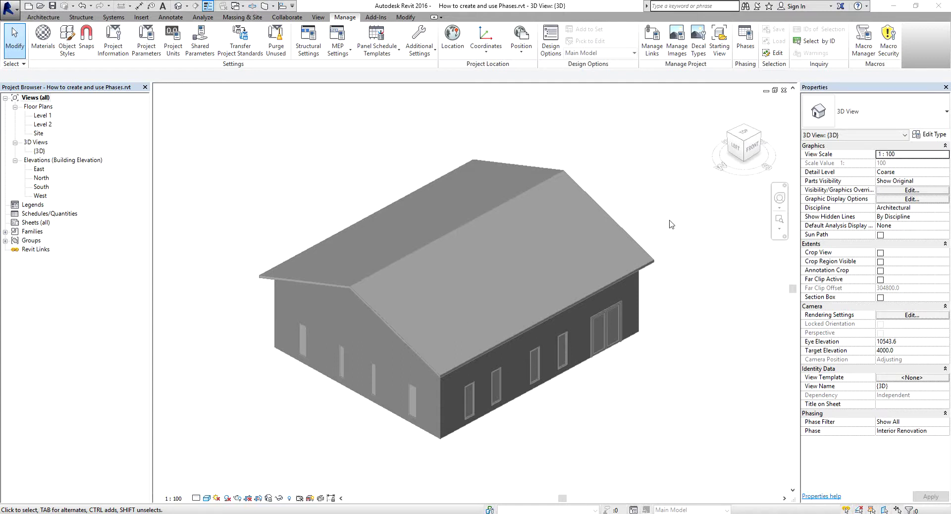
Step: In the phasing graphic overrides, set the projection/surface line color of the Demolished status to Red
{"action": "left_click", "coordinate": [745, 39]}
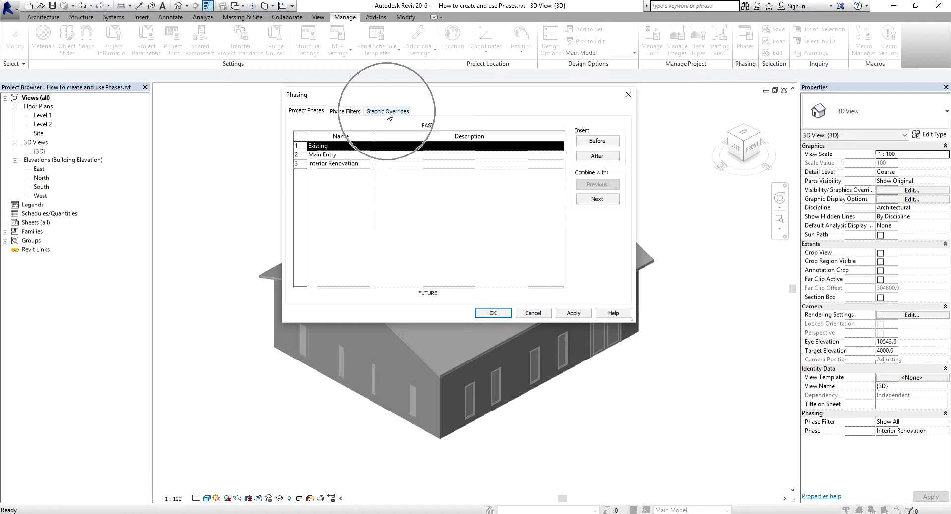
{"action": "left_click", "coordinate": [386, 112]}
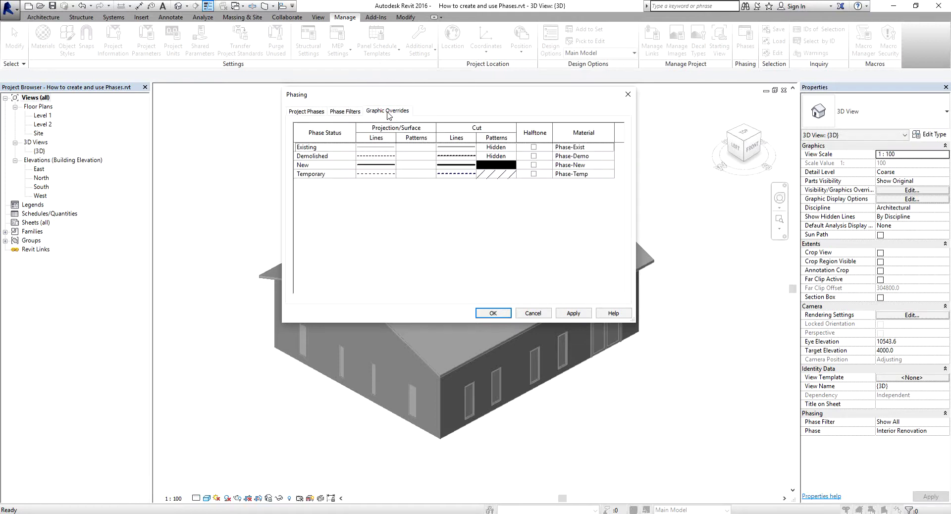
{"action": "left_click", "coordinate": [375, 159]}
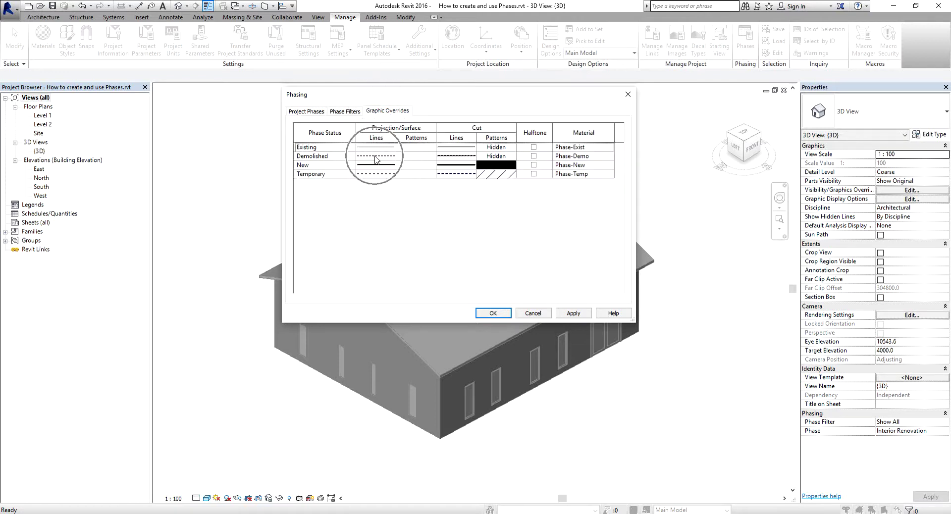
{"action": "left_click", "coordinate": [380, 159]}
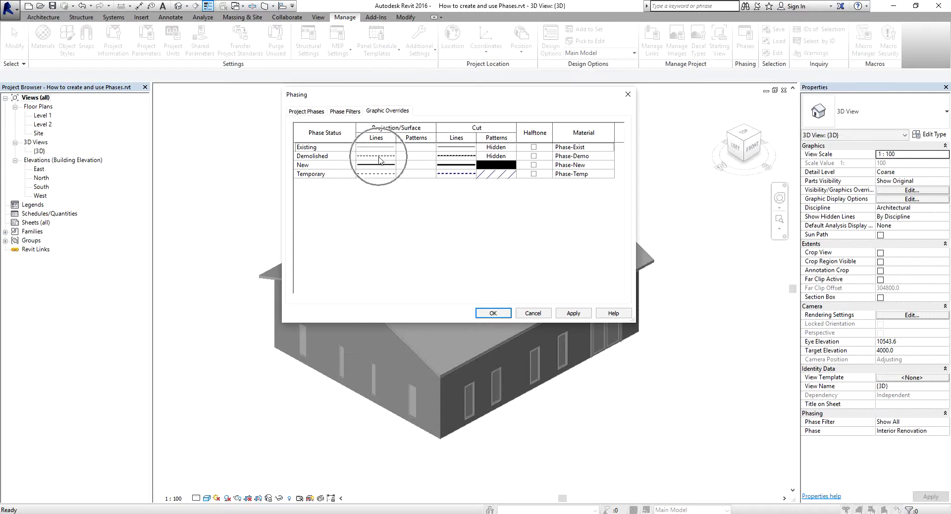
{"action": "left_click", "coordinate": [380, 159]}
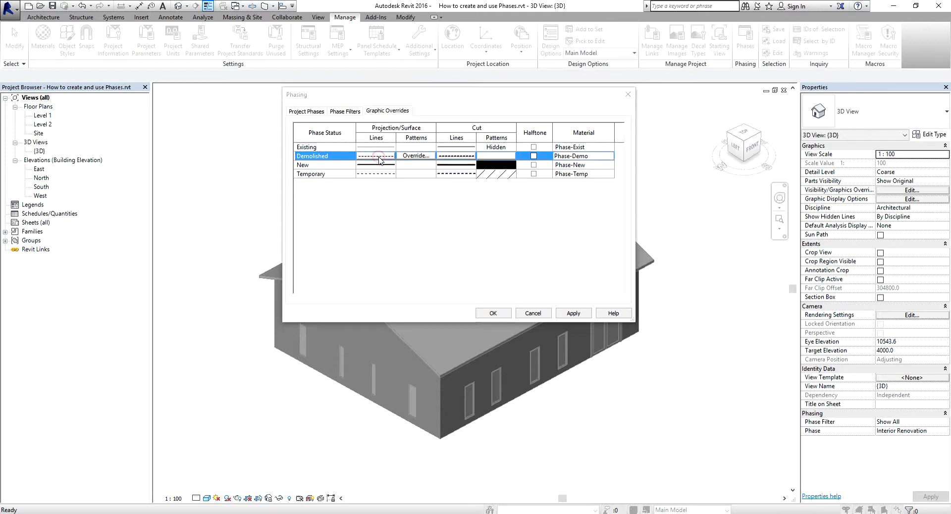
{"action": "left_click_drag", "start_coordinate": [208, 331], "coordinate": [440, 208]}
{"action": "left_click", "coordinate": [436, 246]}
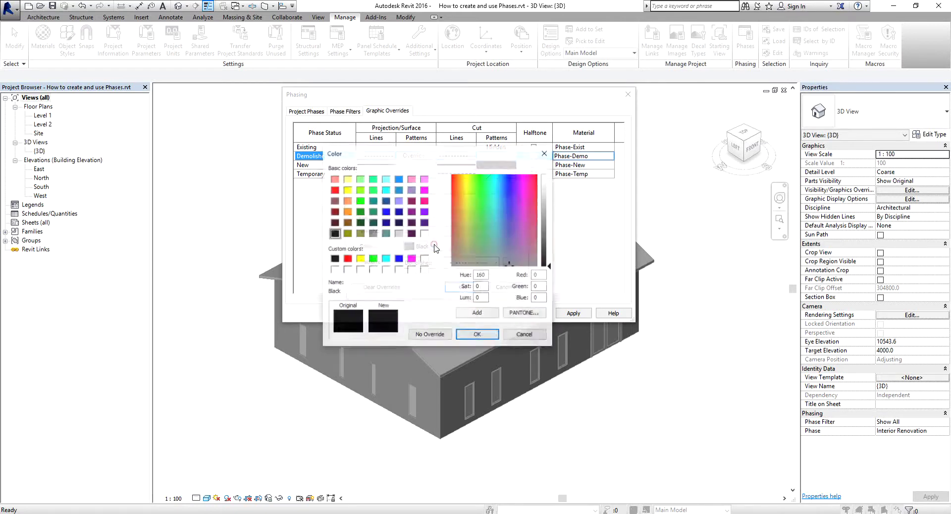
{"action": "left_click", "coordinate": [347, 258]}
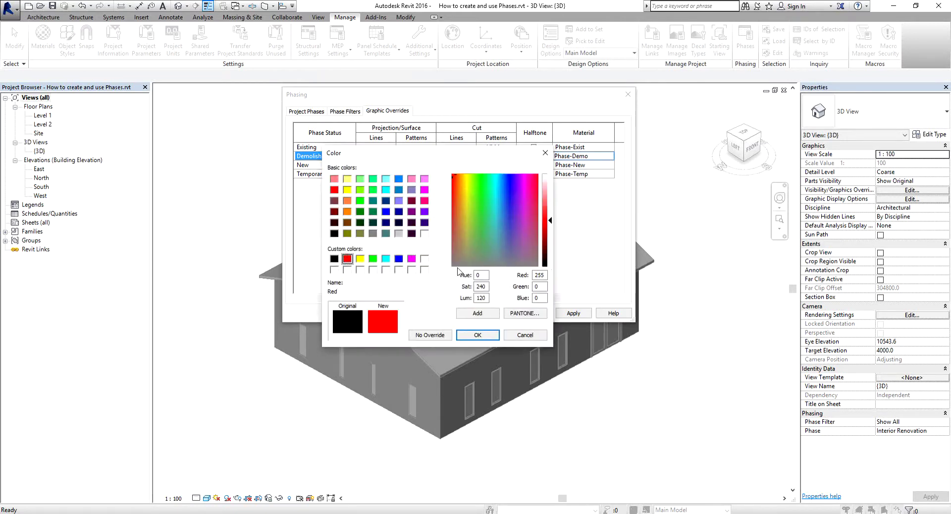
{"action": "left_click", "coordinate": [478, 335]}
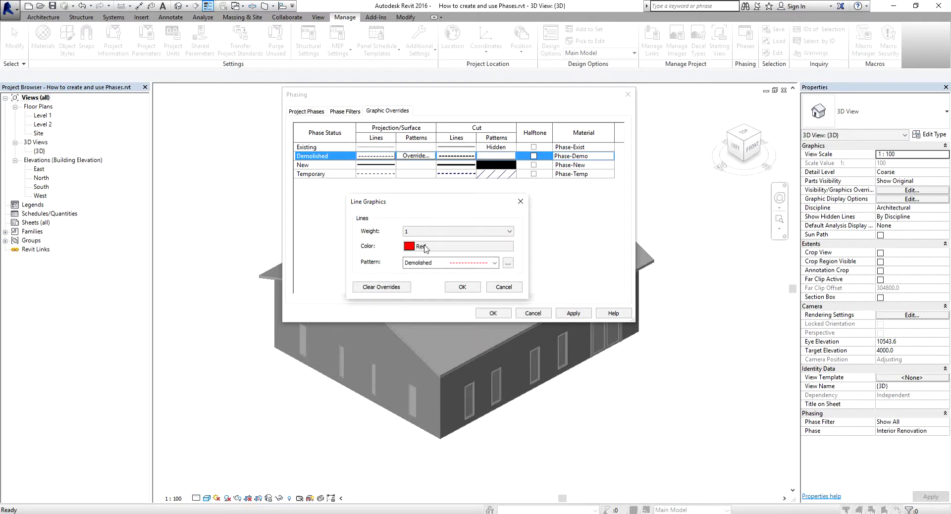
{"action": "left_click", "coordinate": [467, 288]}
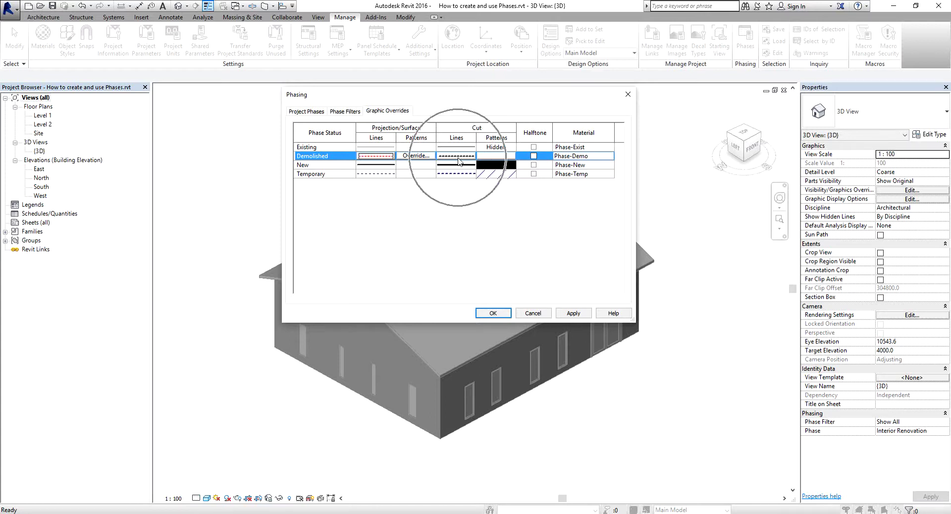
Step: Set the cut line color of the Demolished status to Red and accept the phasing settings
{"action": "left_click", "coordinate": [459, 160]}
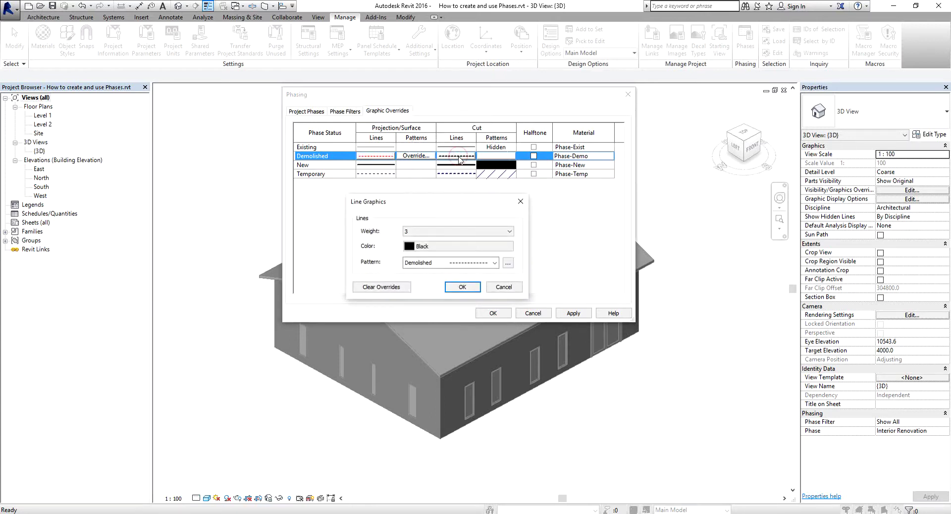
{"action": "left_click", "coordinate": [444, 247]}
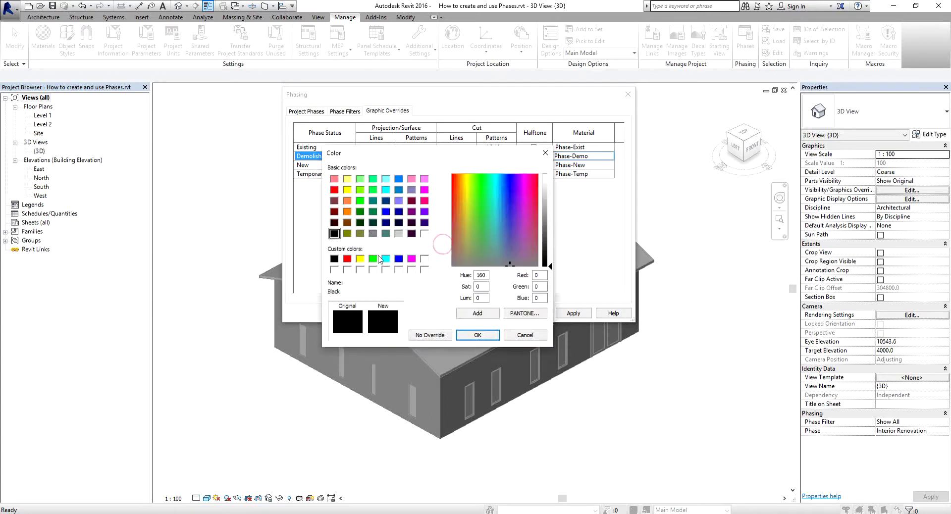
{"action": "left_click", "coordinate": [347, 259]}
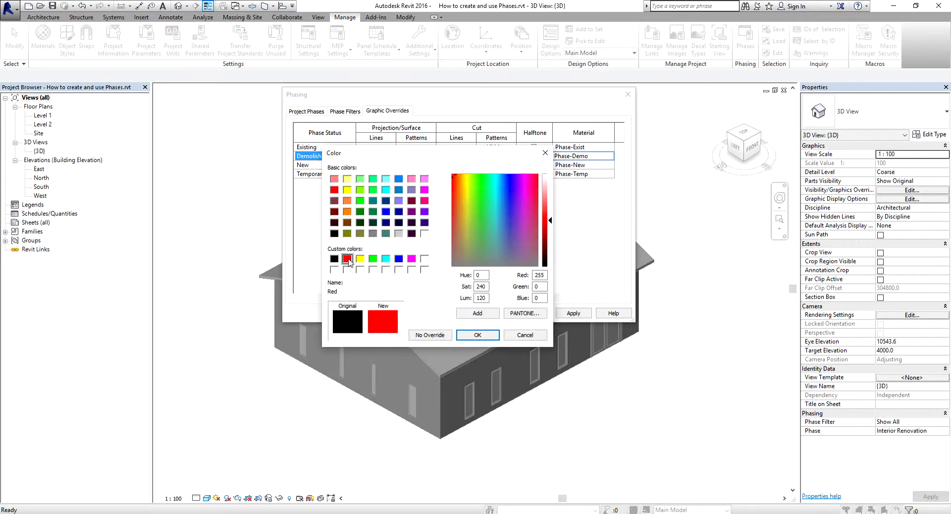
{"action": "left_click", "coordinate": [470, 336]}
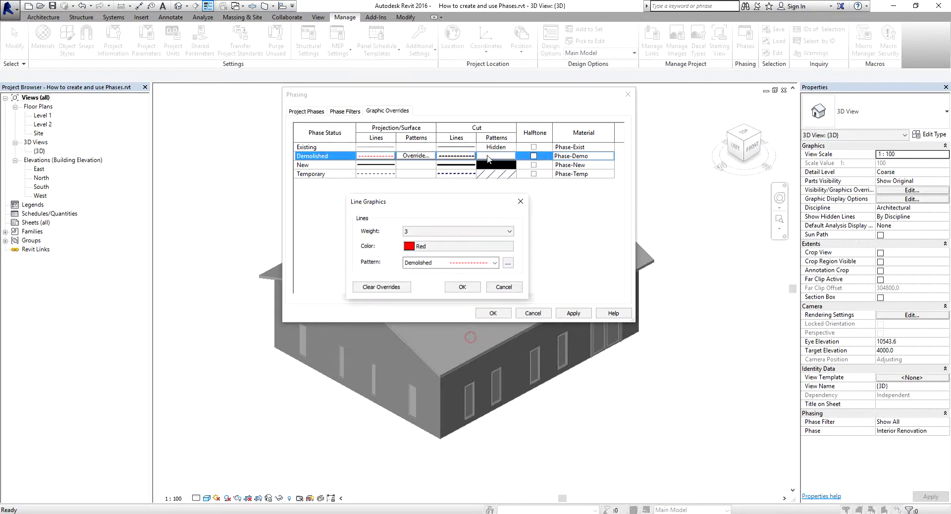
{"action": "left_click", "coordinate": [465, 288]}
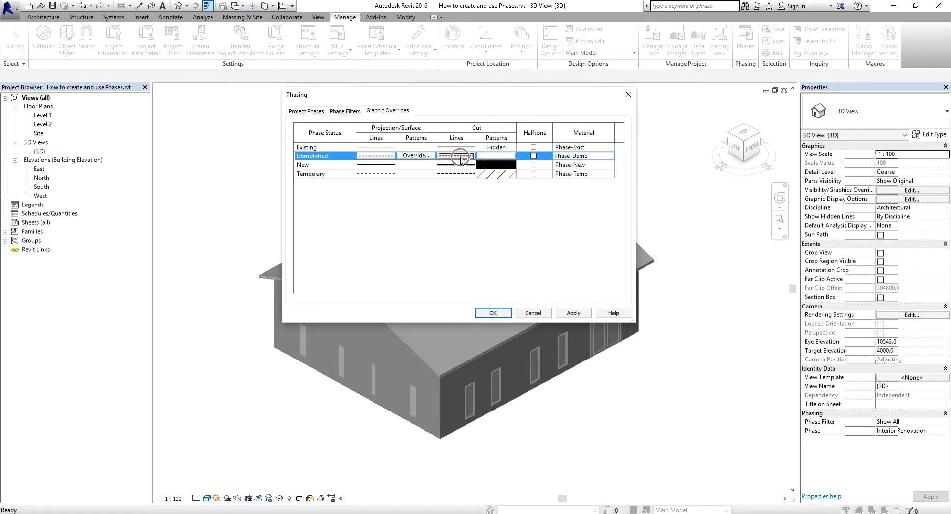
{"action": "left_click", "coordinate": [503, 314]}
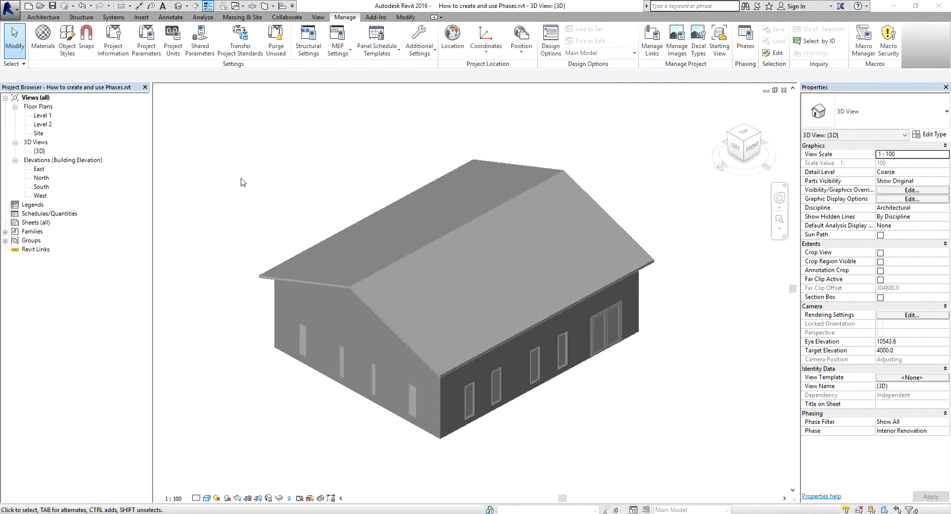
Step: Rename the Level 1 floor plan view as Level 1 Existing, without renaming the corresponding level and views
{"action": "left_click", "coordinate": [44, 116]}
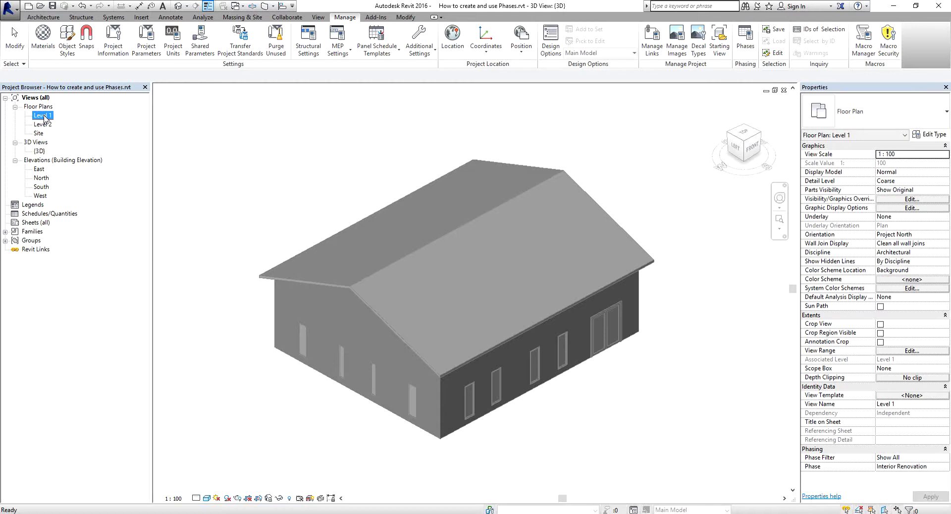
{"action": "right_click", "coordinate": [45, 117]}
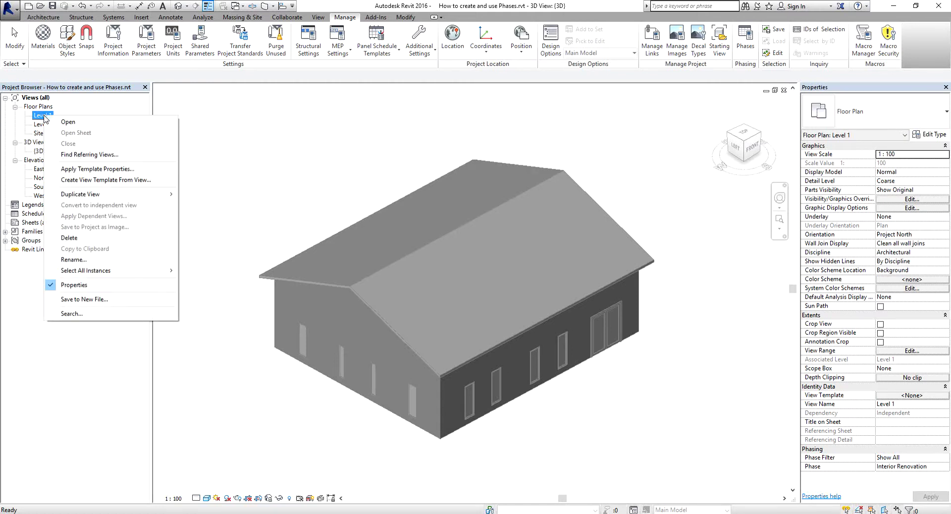
{"action": "left_click", "coordinate": [74, 259]}
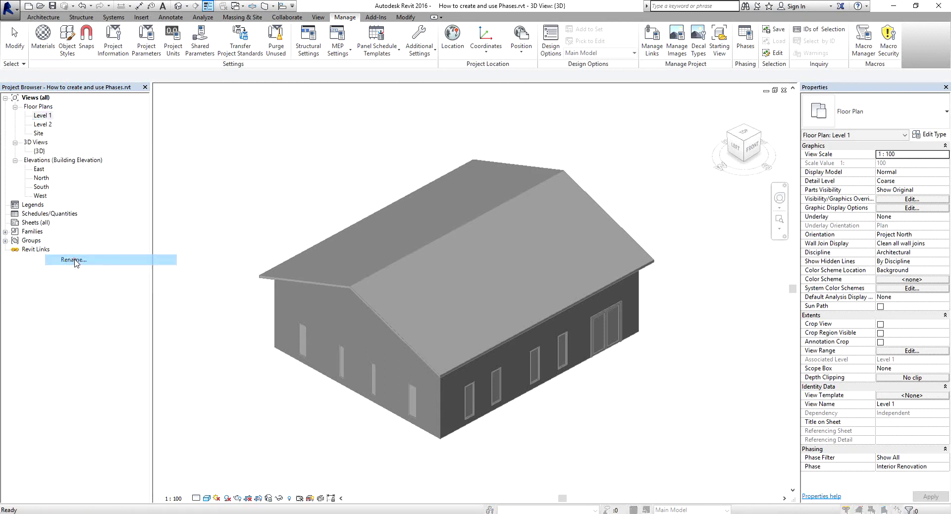
{"action": "left_click", "coordinate": [462, 267]}
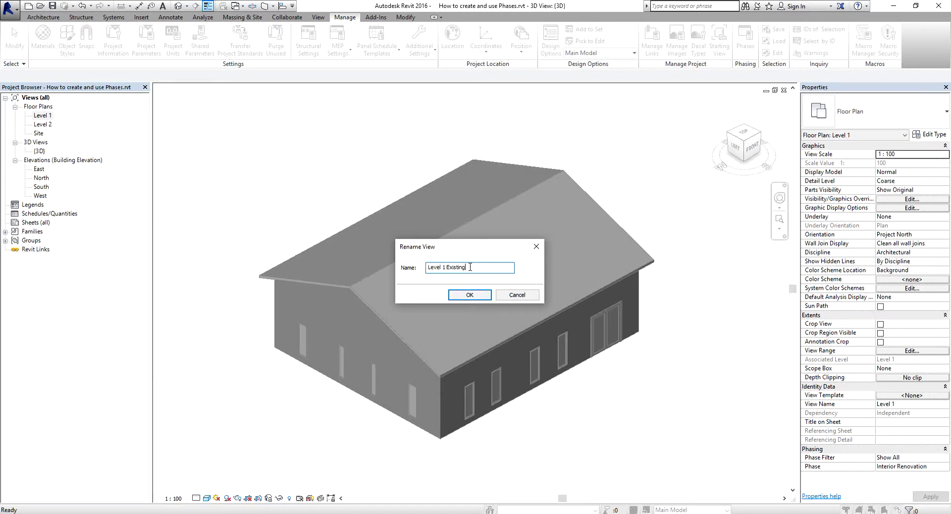
{"action": "left_click", "coordinate": [470, 295]}
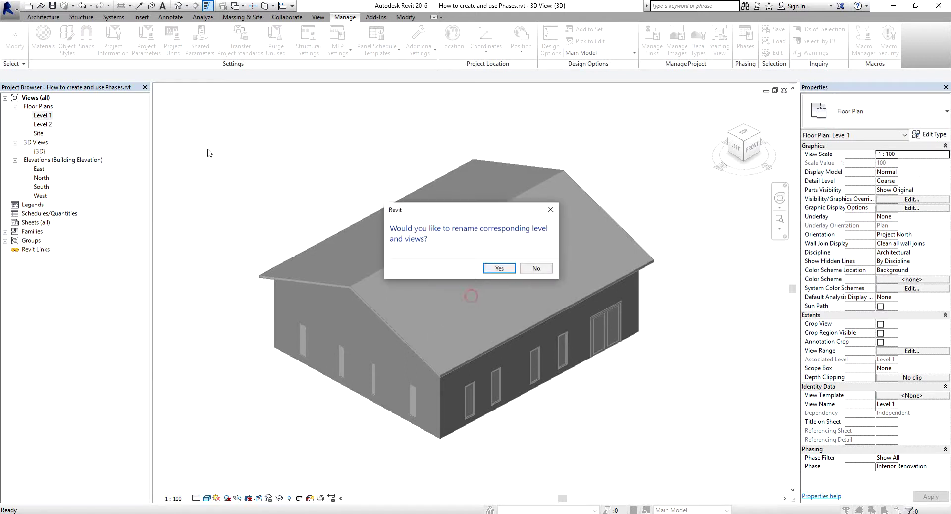
{"action": "left_click", "coordinate": [534, 269]}
{"action": "left_click", "coordinate": [533, 270]}
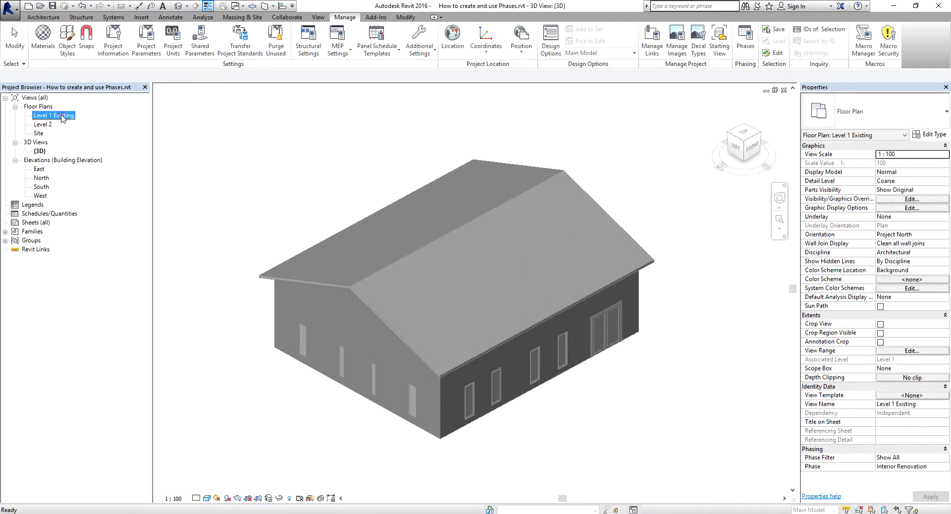
Step: Open the Level 1 Existing floor plan and set its Phase Filter to Show Complete and its Phase to Existing
{"action": "double_click", "coordinate": [63, 117]}
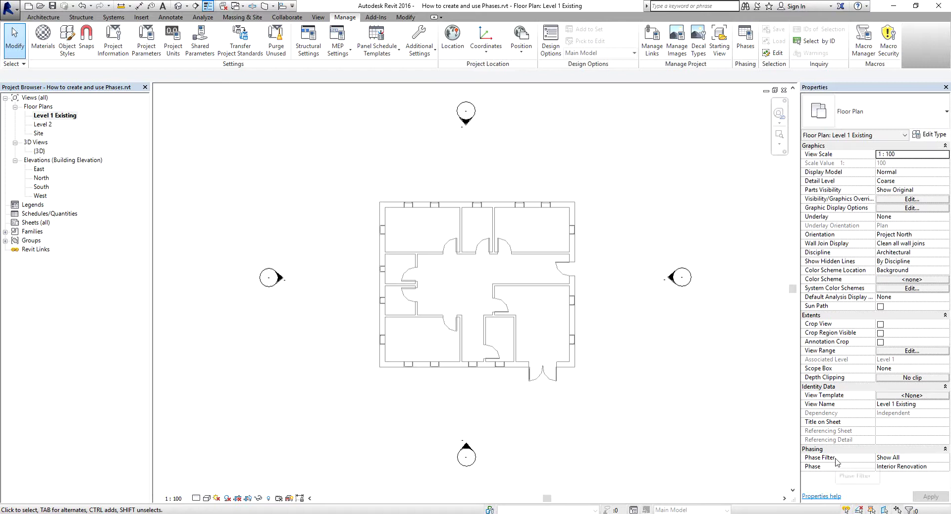
{"action": "left_click", "coordinate": [946, 459]}
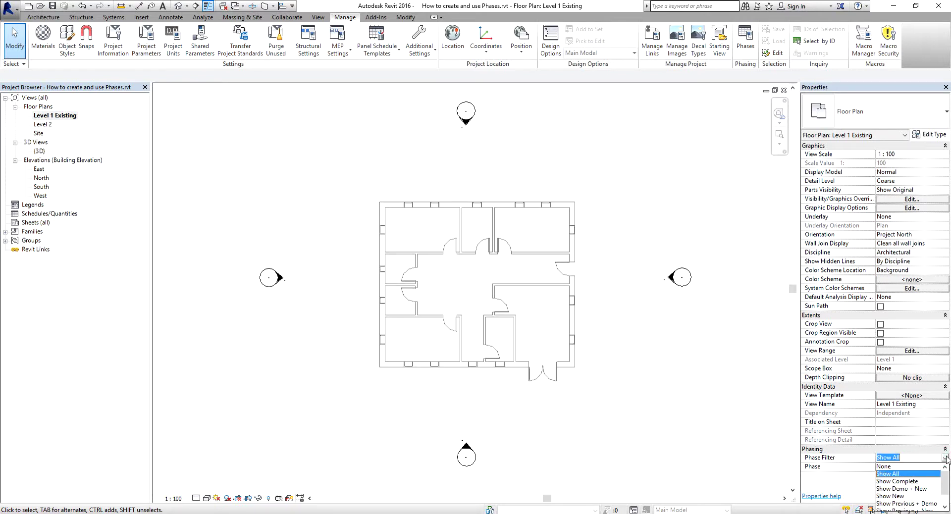
{"action": "left_click", "coordinate": [906, 482]}
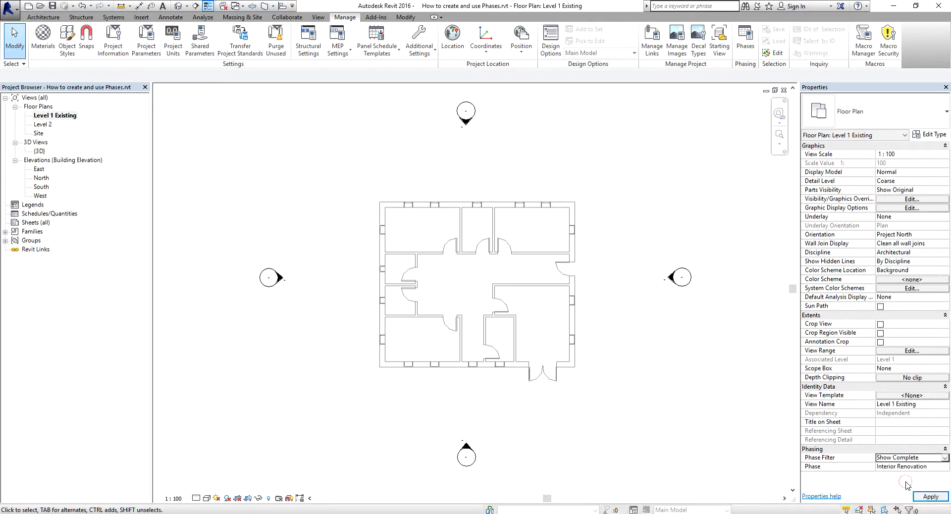
{"action": "left_click", "coordinate": [944, 467]}
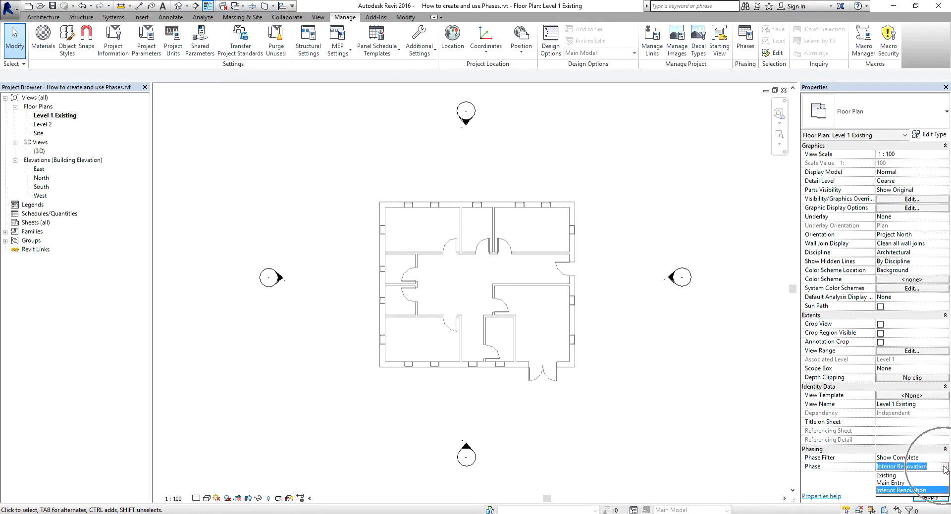
{"action": "left_click", "coordinate": [886, 476]}
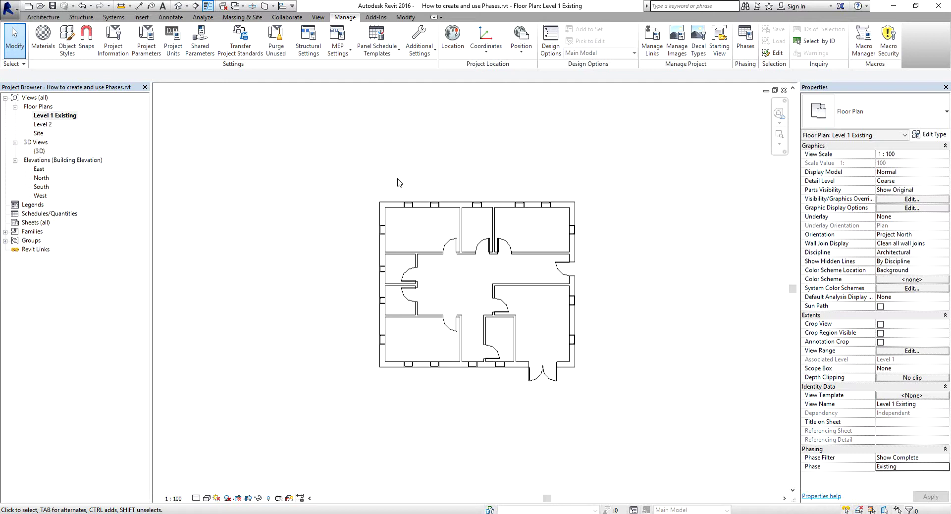
{"action": "left_click", "coordinate": [897, 459]}
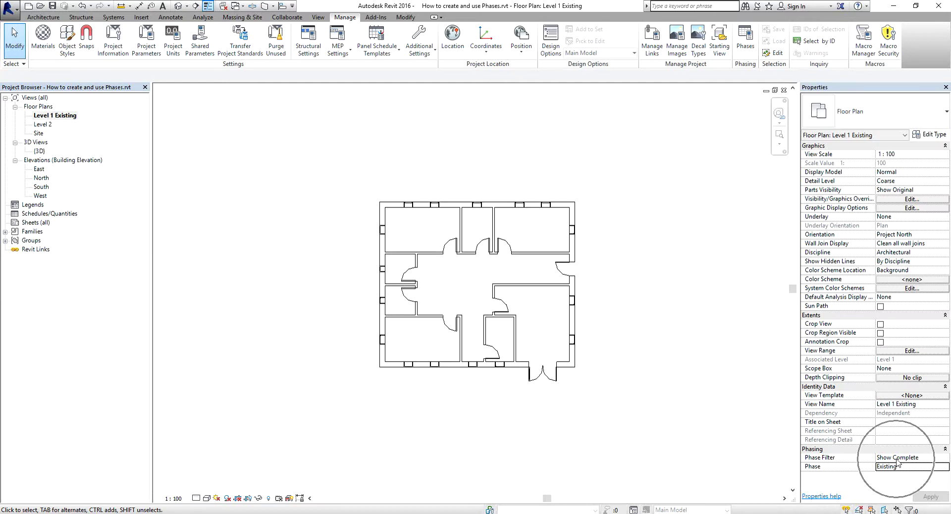
Step: Examine how the Show Complete phase filter treats each phase status in the project's phasing settings
{"action": "left_click", "coordinate": [745, 41]}
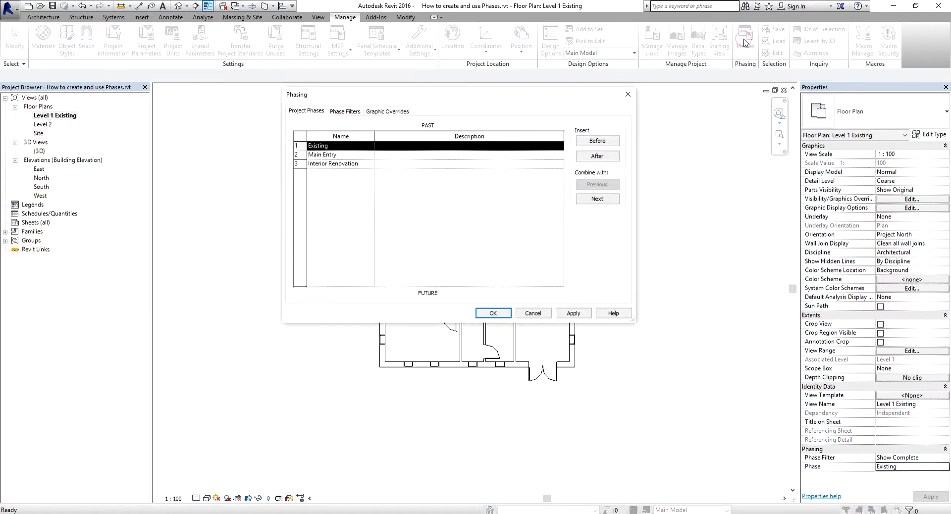
{"action": "left_click", "coordinate": [346, 113]}
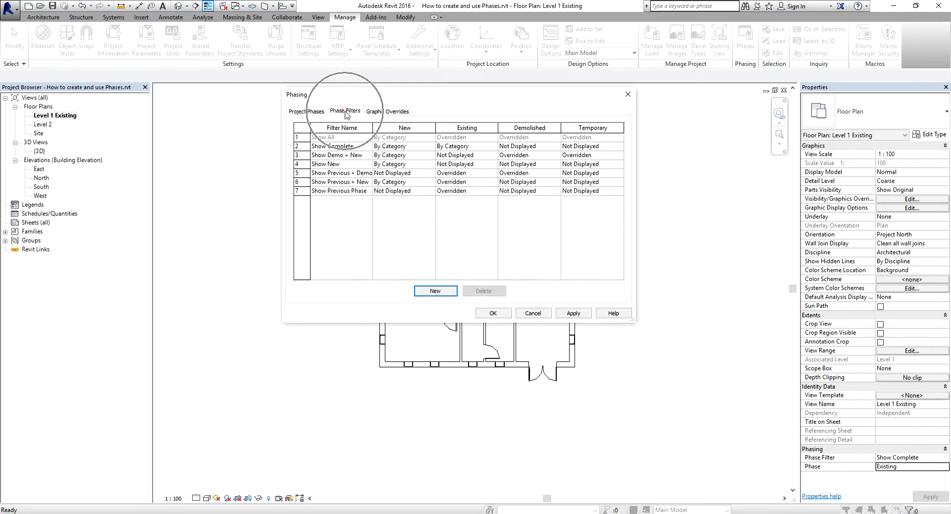
{"action": "left_click", "coordinate": [327, 148]}
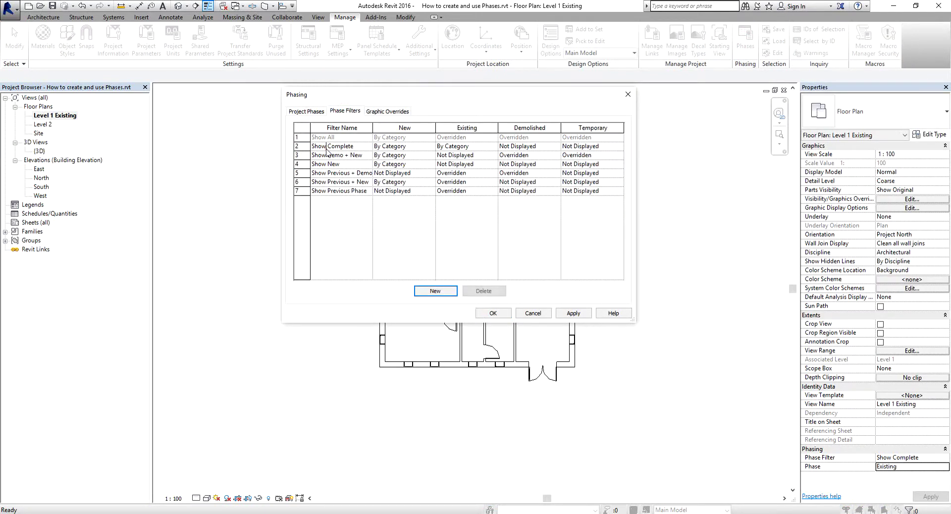
{"action": "left_click", "coordinate": [413, 147]}
{"action": "left_click", "coordinate": [492, 314]}
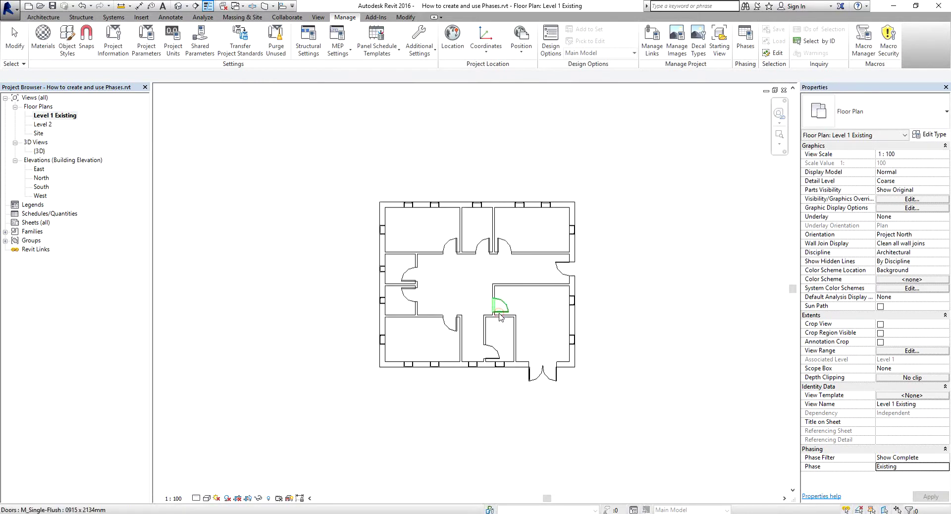
Step: Duplicate the Level 1 Existing floor plan without detailing and rename the copy as Exterior Demolition
{"action": "scroll", "coordinate": [584, 344], "scroll_direction": "up", "scroll_amount": 3}
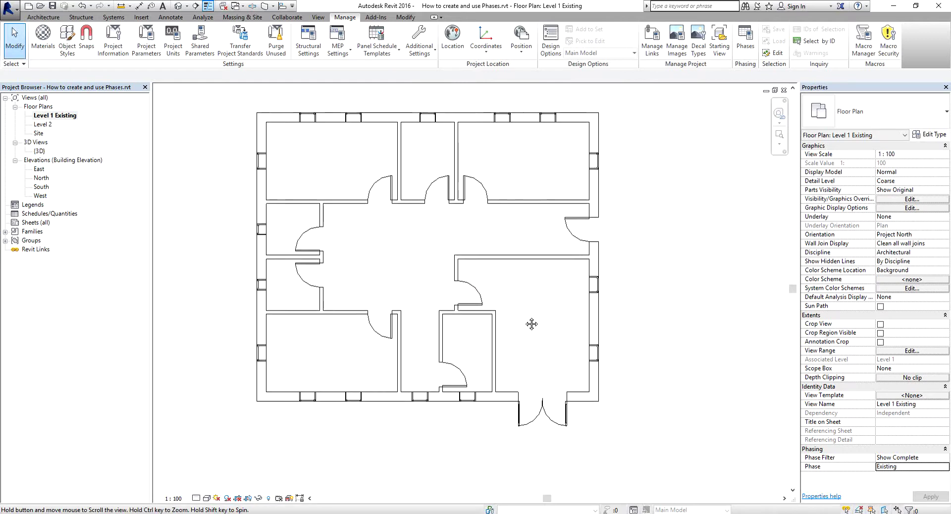
{"action": "right_click", "coordinate": [64, 120]}
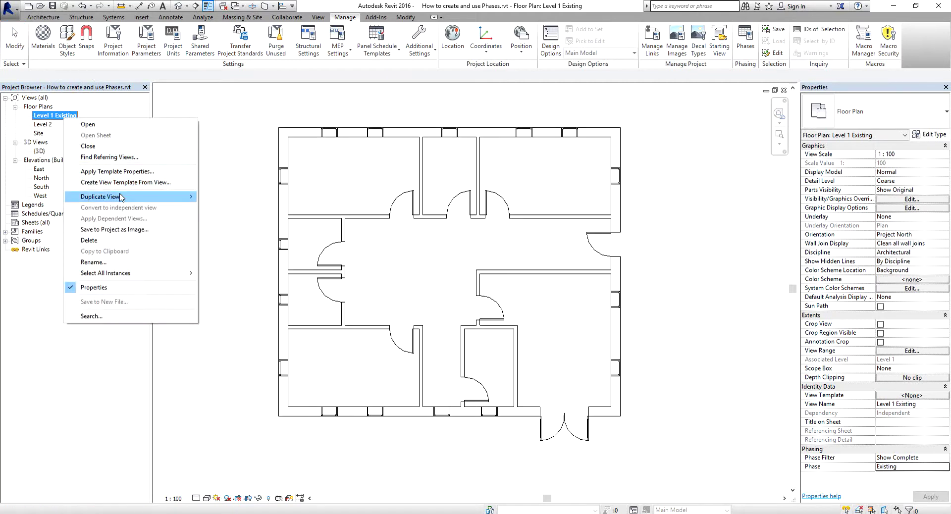
{"action": "mouse_move", "coordinate": [121, 197]}
{"action": "left_click", "coordinate": [224, 198]}
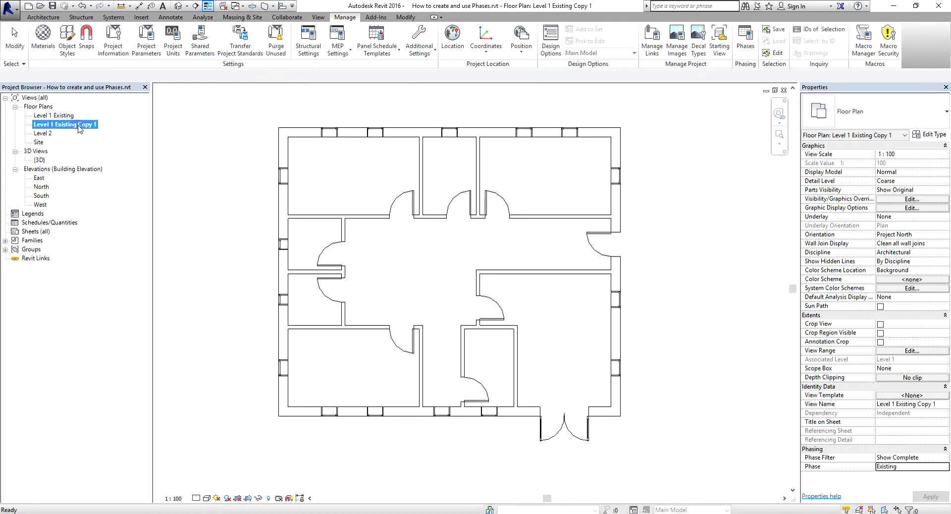
{"action": "right_click", "coordinate": [78, 127]}
{"action": "left_click", "coordinate": [118, 270]}
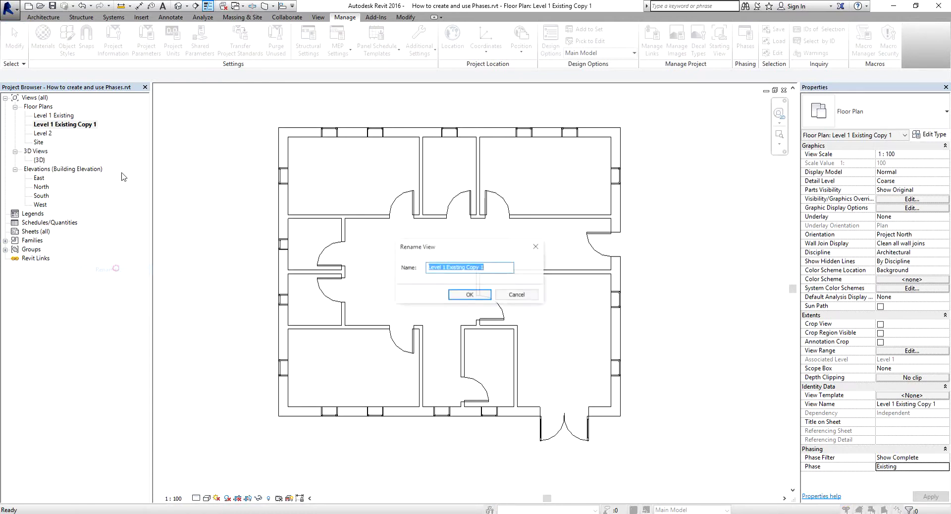
{"action": "double_click", "coordinate": [499, 267]}
{"action": "key", "text": "ctrl+a"}
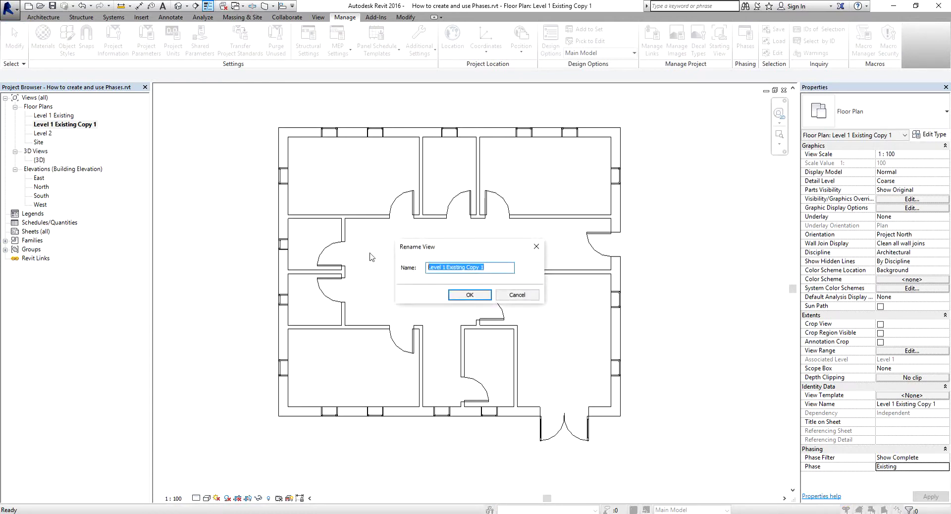
{"action": "type", "text": "Exterior Demolition"}
{"action": "left_click", "coordinate": [470, 295]}
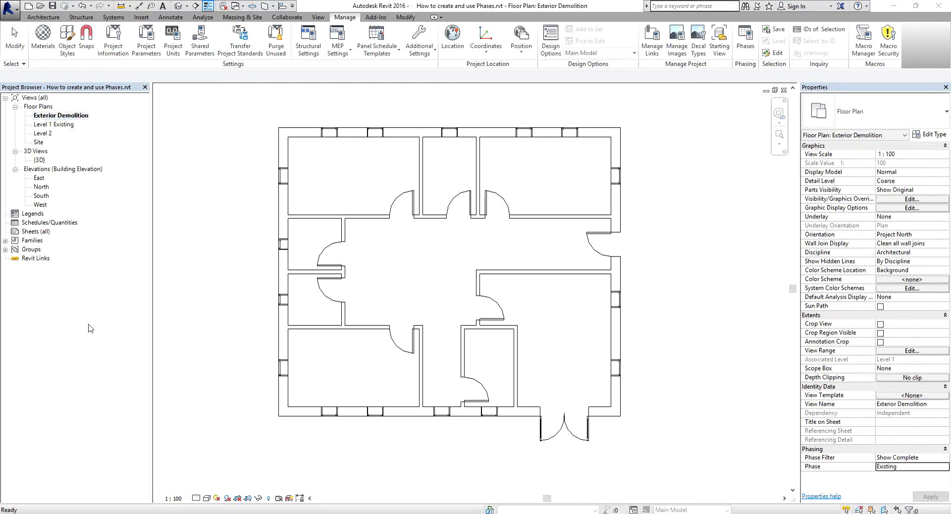
Step: Duplicate the Level 1 Existing floor plan with detailing and rename the copy as Main Entry
{"action": "right_click", "coordinate": [53, 124]}
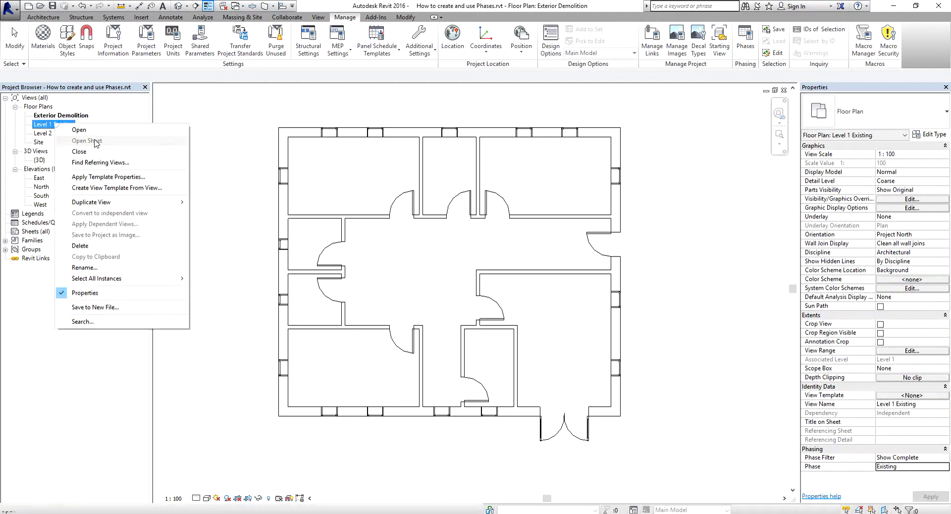
{"action": "mouse_move", "coordinate": [132, 205]}
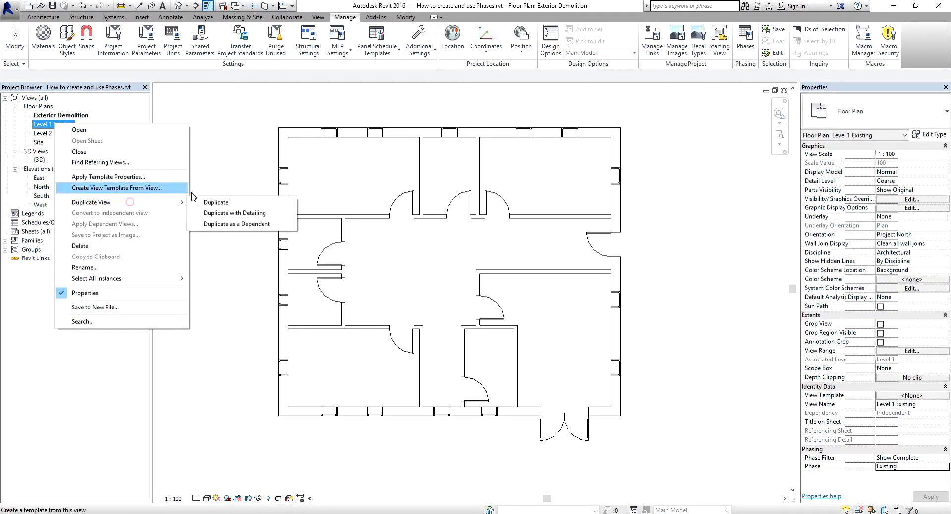
{"action": "left_click", "coordinate": [242, 216]}
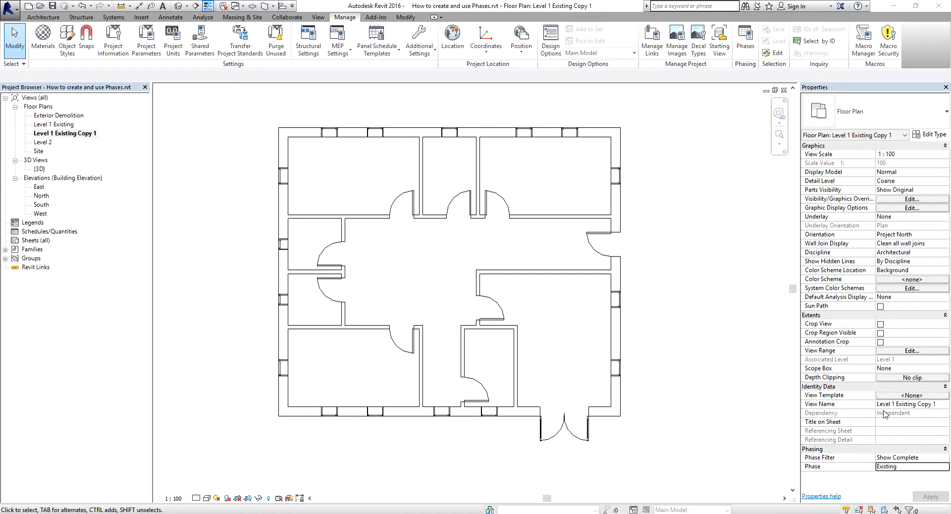
{"action": "left_click", "coordinate": [73, 135]}
{"action": "right_click", "coordinate": [74, 136]}
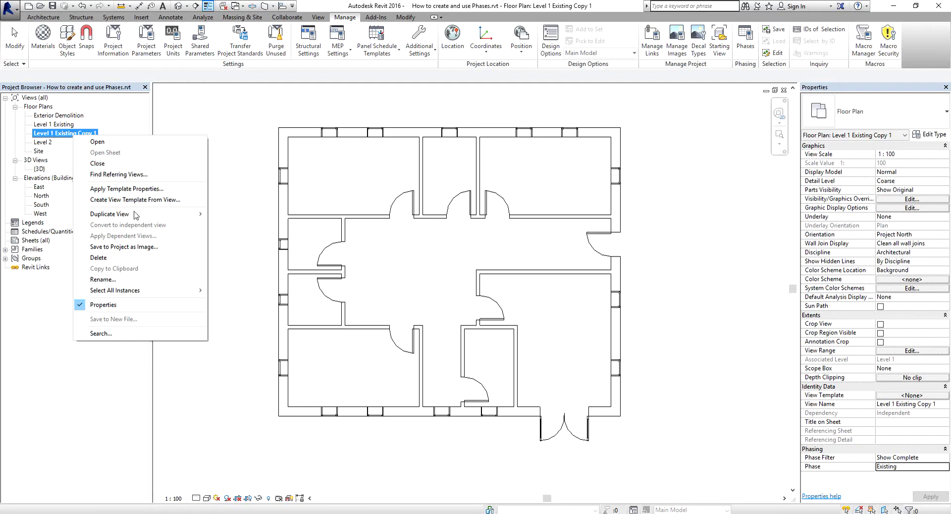
{"action": "left_click", "coordinate": [122, 279]}
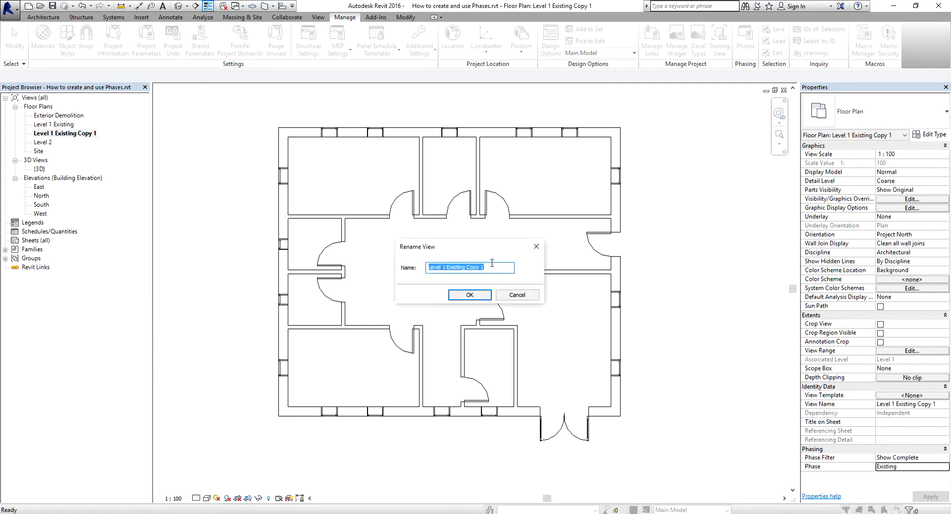
{"action": "type", "text": "Main Entry"}
{"action": "left_click", "coordinate": [469, 294]}
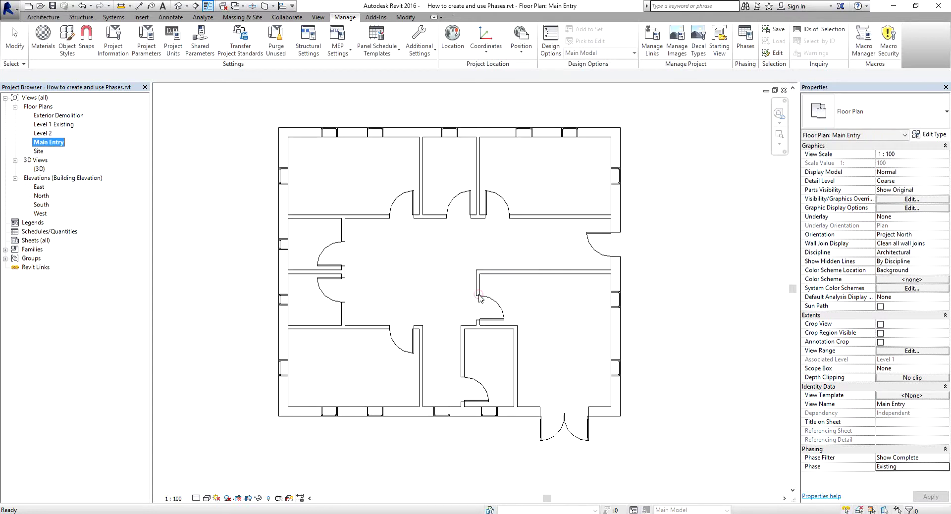
Step: Duplicate the Level 1 Existing floor plan with detailing and rename the copy as Interior Demolition
{"action": "right_click", "coordinate": [55, 124]}
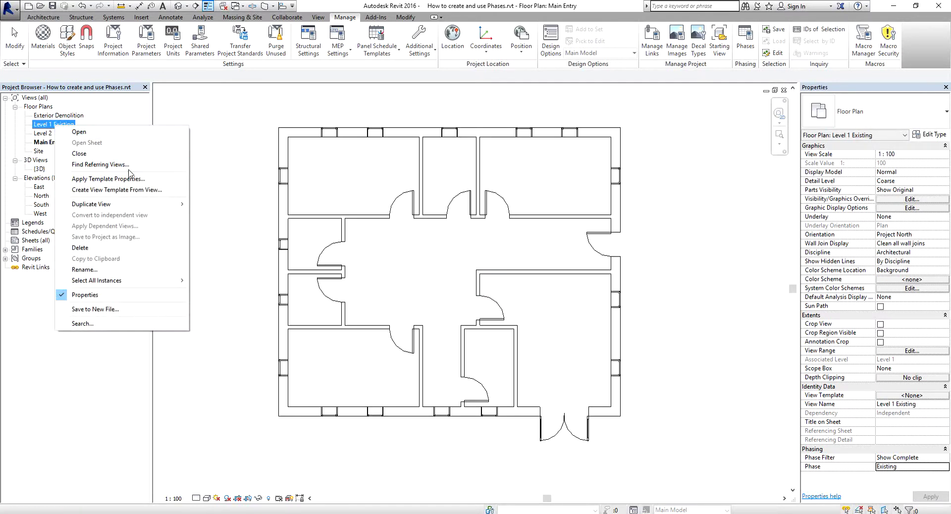
{"action": "mouse_move", "coordinate": [184, 204]}
{"action": "left_click", "coordinate": [233, 216]}
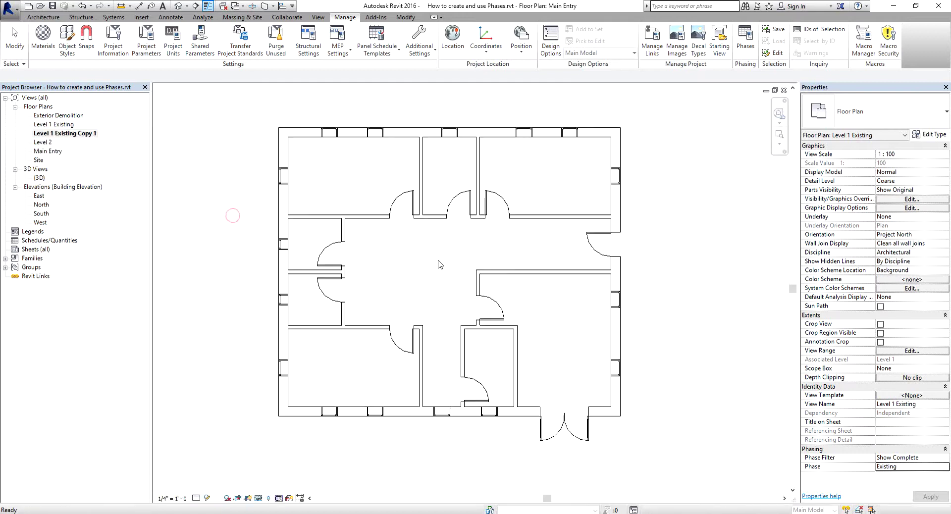
{"action": "right_click", "coordinate": [83, 134]}
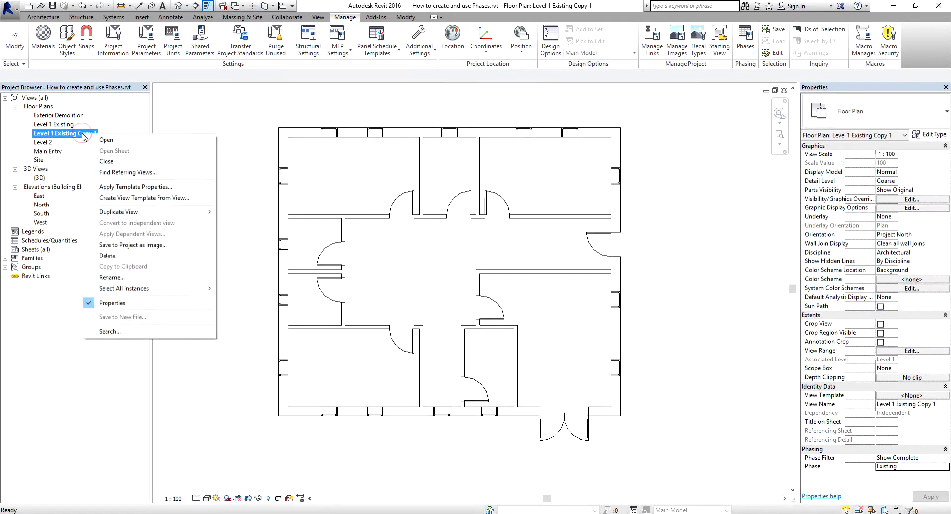
{"action": "left_click", "coordinate": [117, 278]}
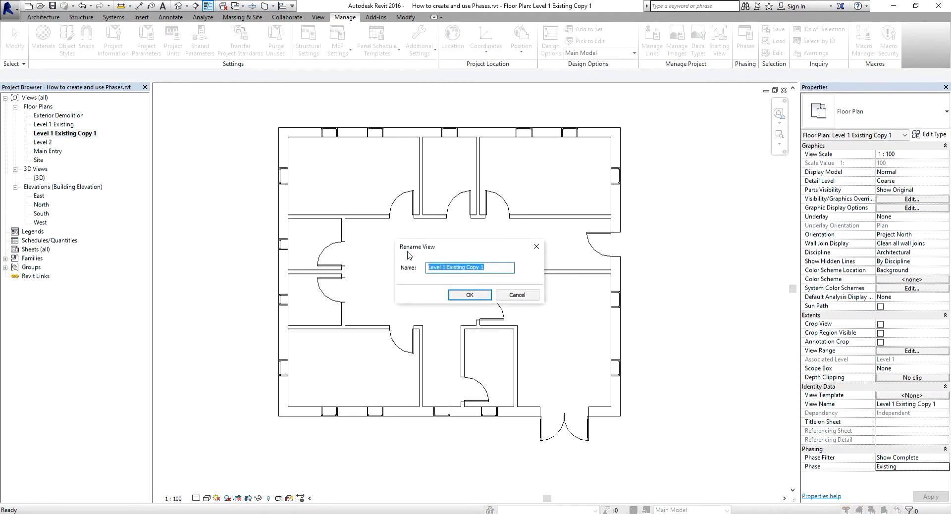
{"action": "type", "text": "Interior Demolition"}
{"action": "left_click", "coordinate": [479, 272]}
{"action": "left_click", "coordinate": [477, 294]}
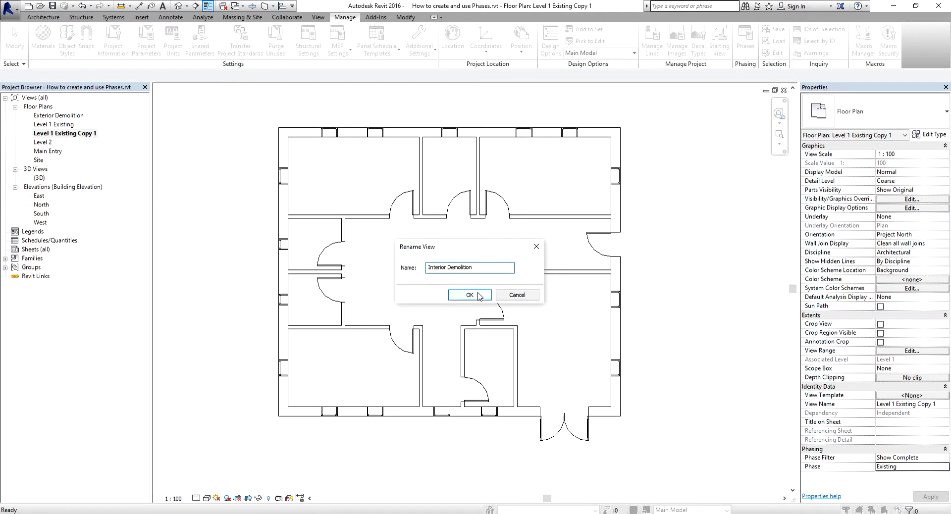
{"action": "left_click", "coordinate": [479, 296]}
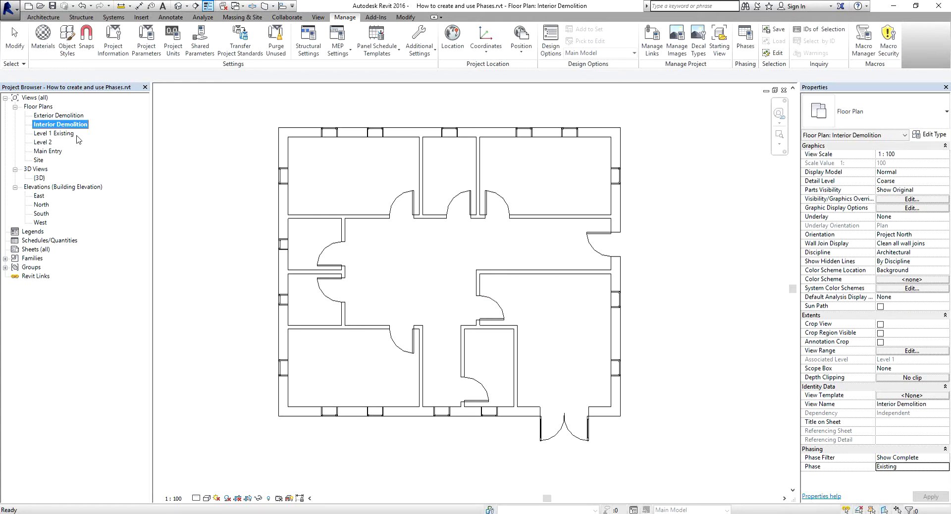
Step: Duplicate the Level 1 Existing floor plan without detailing and rename the copy as Interior Renovation
{"action": "right_click", "coordinate": [64, 132]}
{"action": "left_click", "coordinate": [138, 210]}
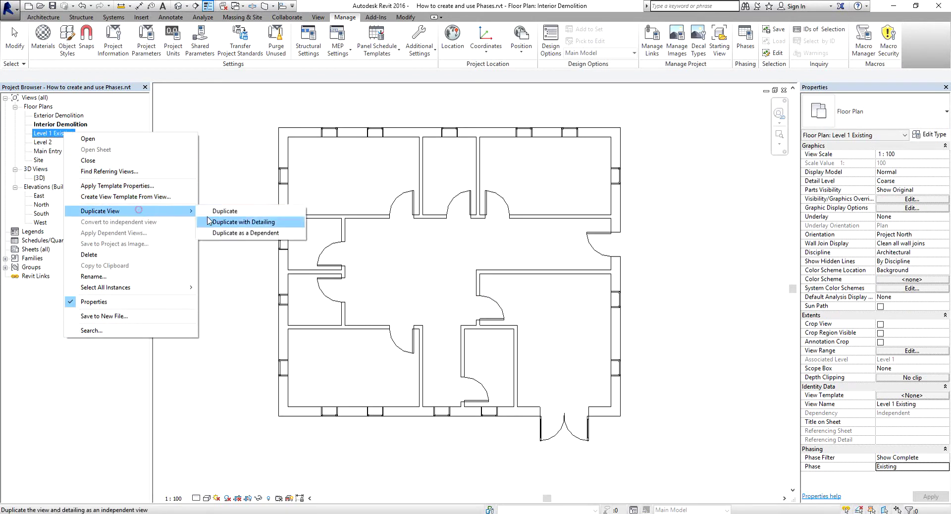
{"action": "left_click", "coordinate": [214, 211]}
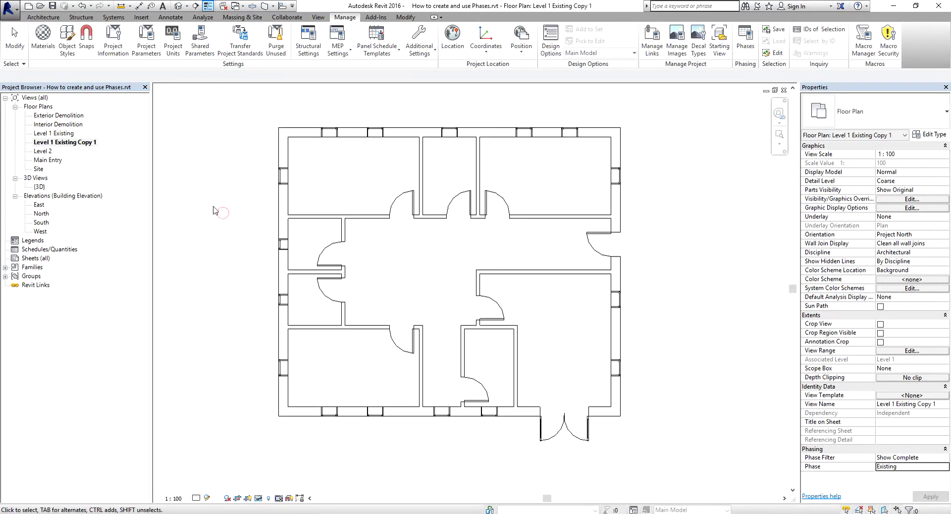
{"action": "right_click", "coordinate": [90, 148]}
{"action": "left_click", "coordinate": [158, 289]}
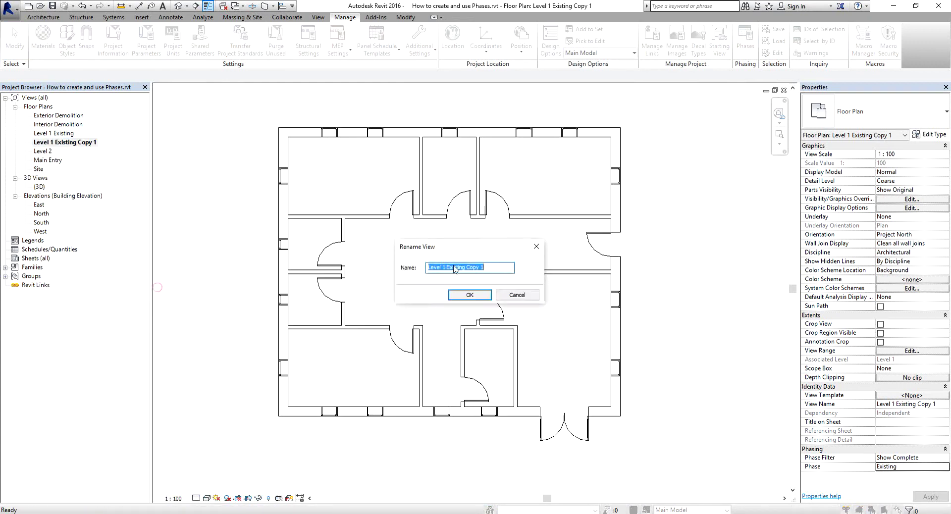
{"action": "type", "text": "Interior Renovation"}
{"action": "left_click", "coordinate": [470, 295]}
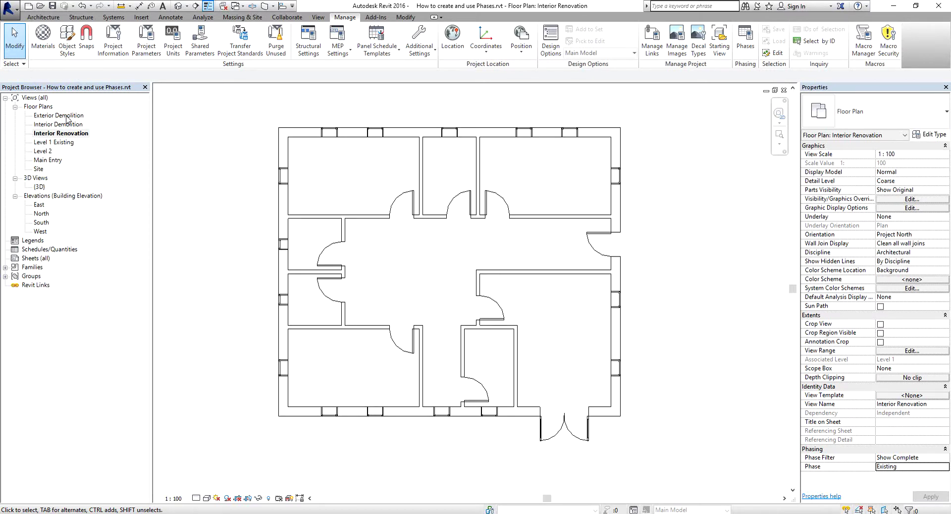
Step: Look over the Level 1 Existing and Main Entry floor plans, ending on Level 1 Existing
{"action": "double_click", "coordinate": [66, 144]}
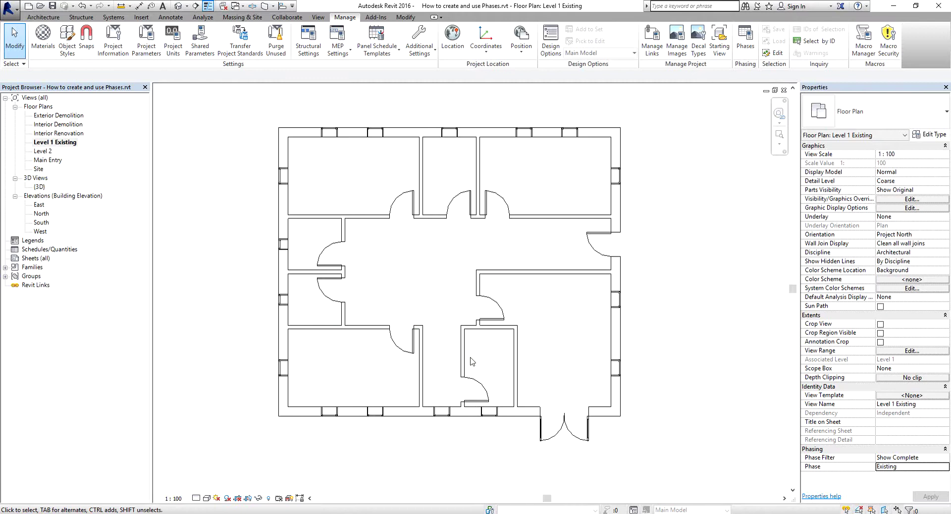
{"action": "double_click", "coordinate": [46, 161]}
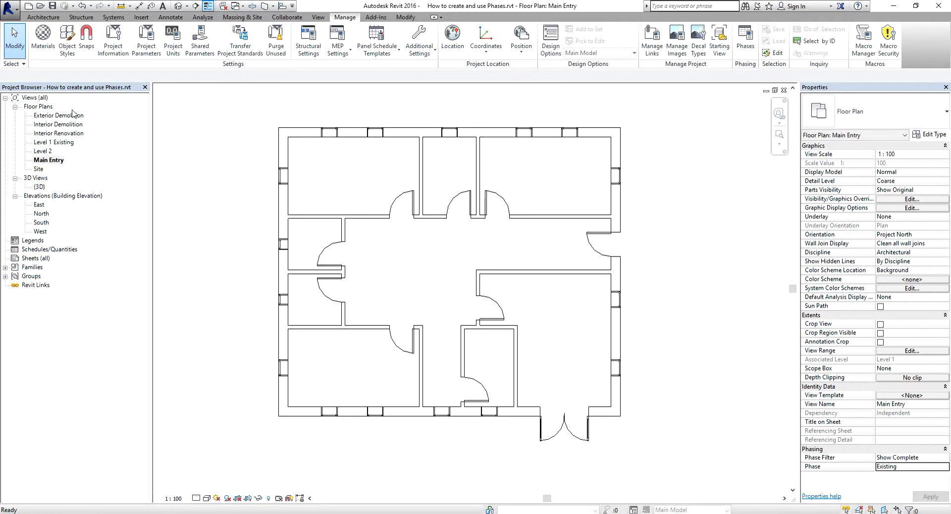
{"action": "double_click", "coordinate": [64, 142]}
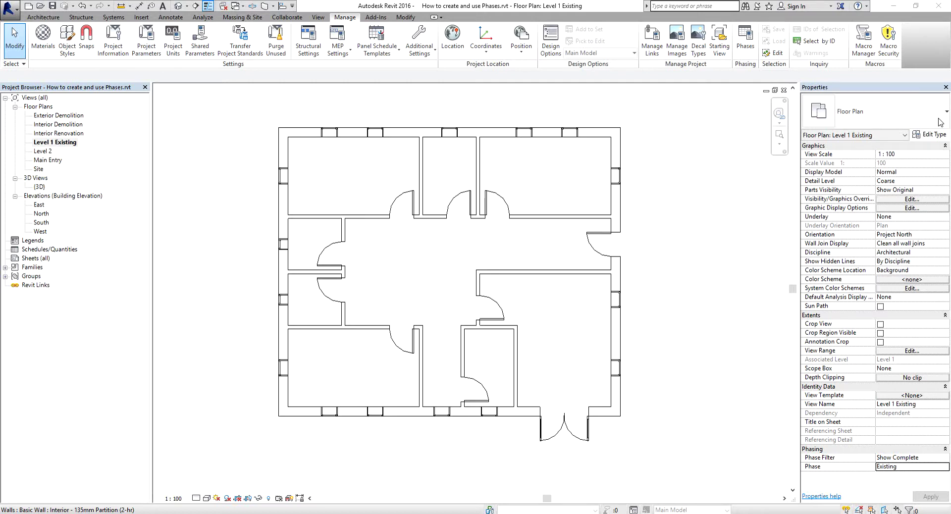
Step: Open the Exterior Demolition floor plan and set its Phase Filter to Show Demo + New
{"action": "left_click", "coordinate": [71, 120]}
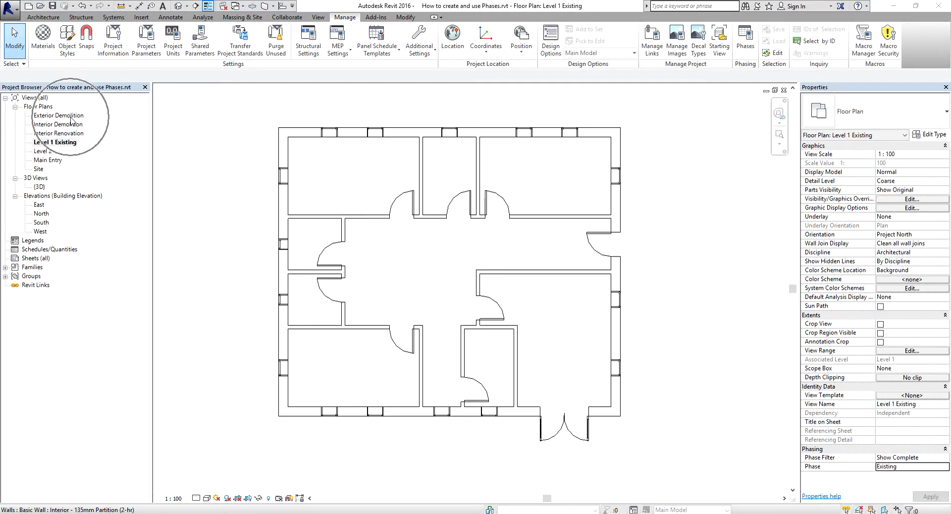
{"action": "double_click", "coordinate": [72, 120]}
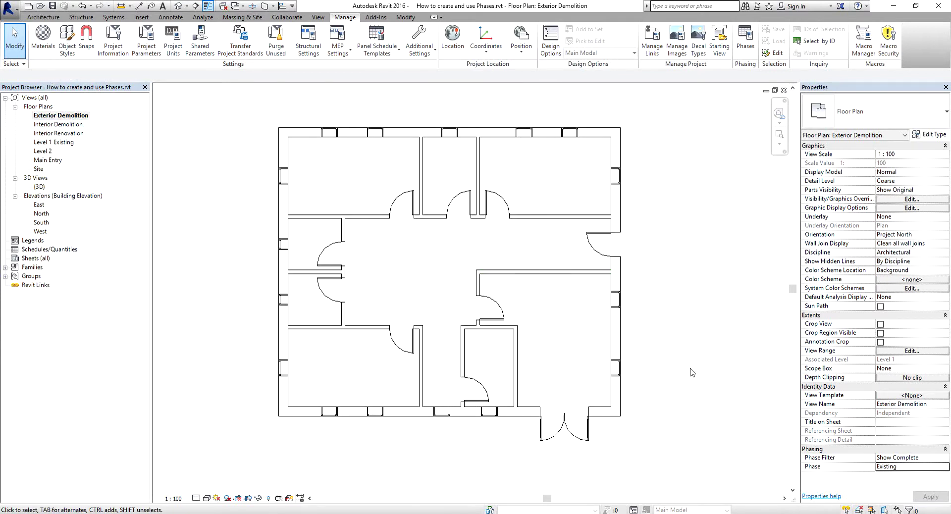
{"action": "left_click", "coordinate": [831, 461]}
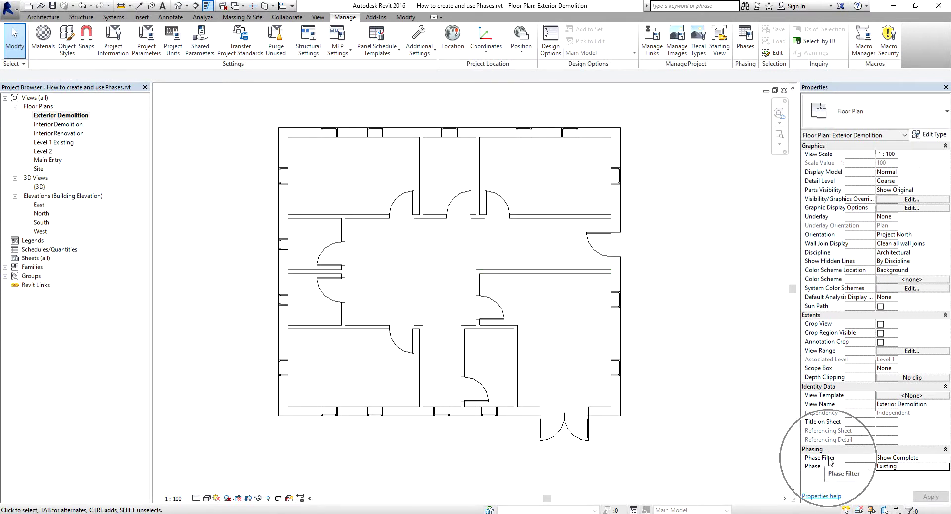
{"action": "left_click", "coordinate": [931, 457]}
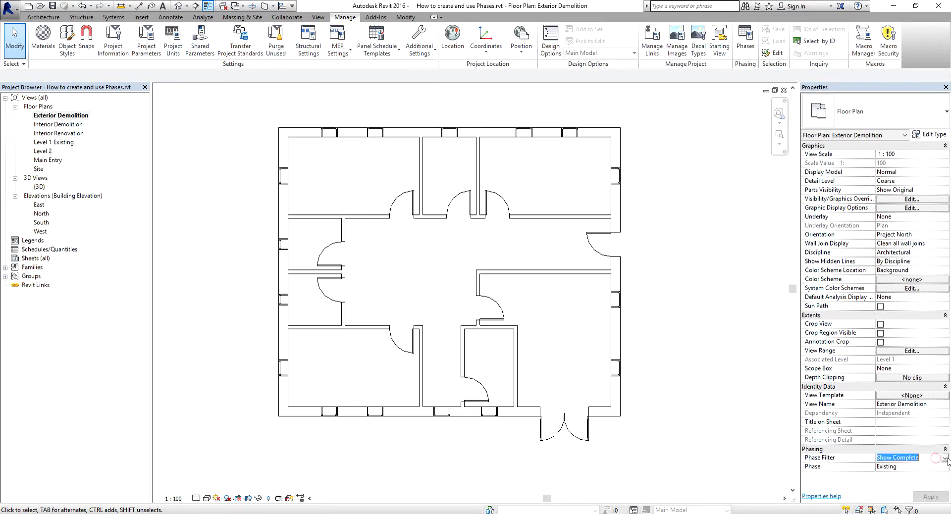
{"action": "left_click", "coordinate": [946, 457]}
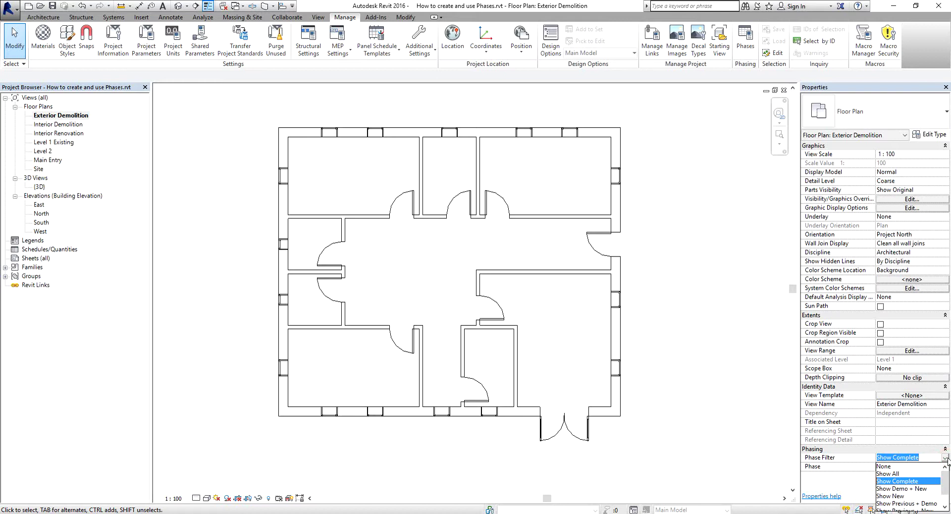
{"action": "left_click", "coordinate": [910, 489]}
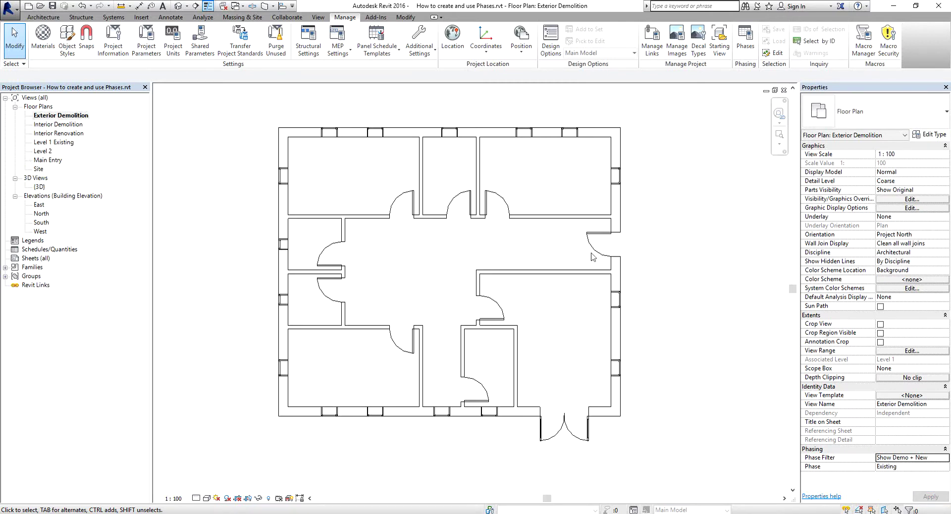
Step: Set the Exterior Demolition view's Phase to Main Entry
{"action": "left_click", "coordinate": [924, 468]}
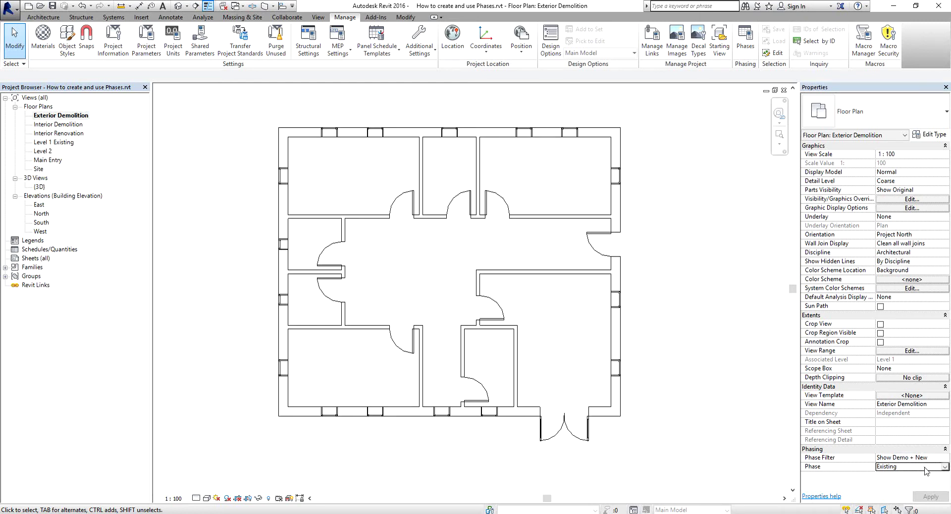
{"action": "left_click", "coordinate": [925, 470]}
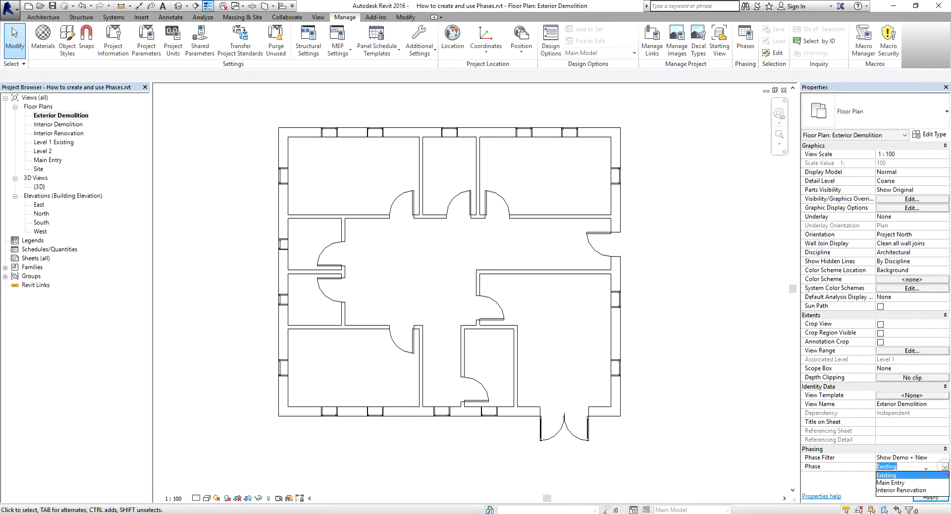
{"action": "left_click", "coordinate": [893, 483]}
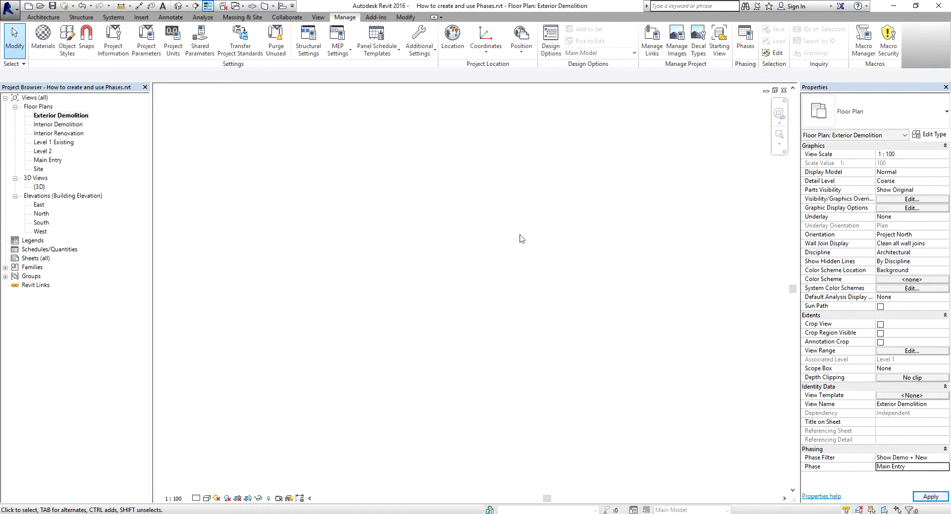
{"action": "left_click", "coordinate": [939, 461]}
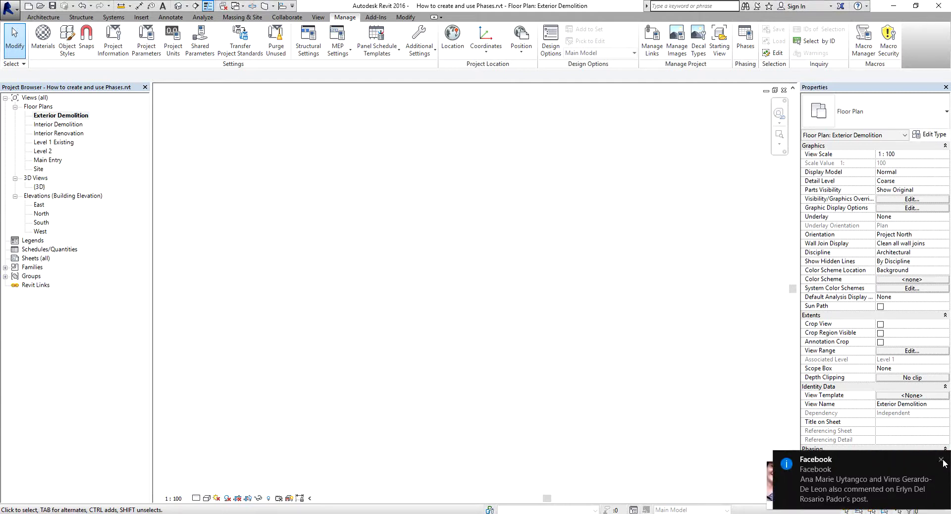
{"action": "left_click", "coordinate": [940, 460]}
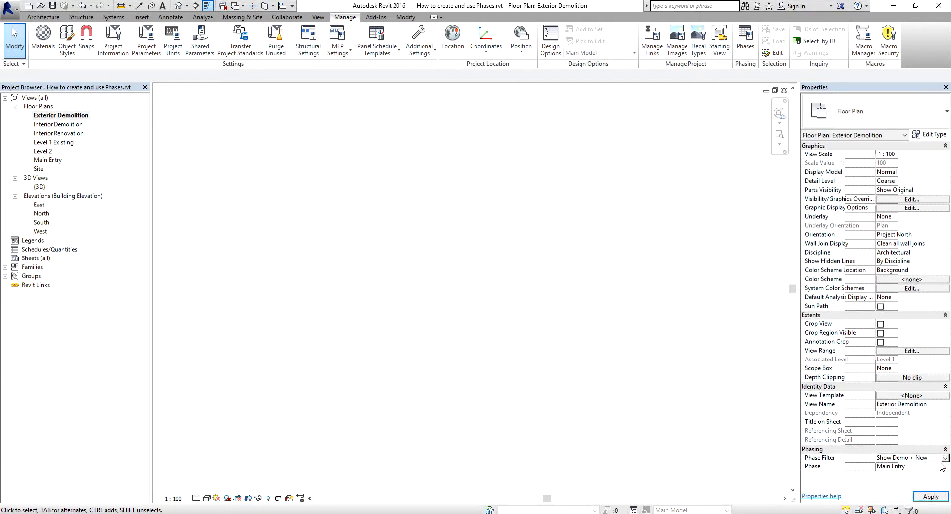
Step: Set the Exterior Demolition view's Phase Filter to Show Complete
{"action": "left_click", "coordinate": [944, 458]}
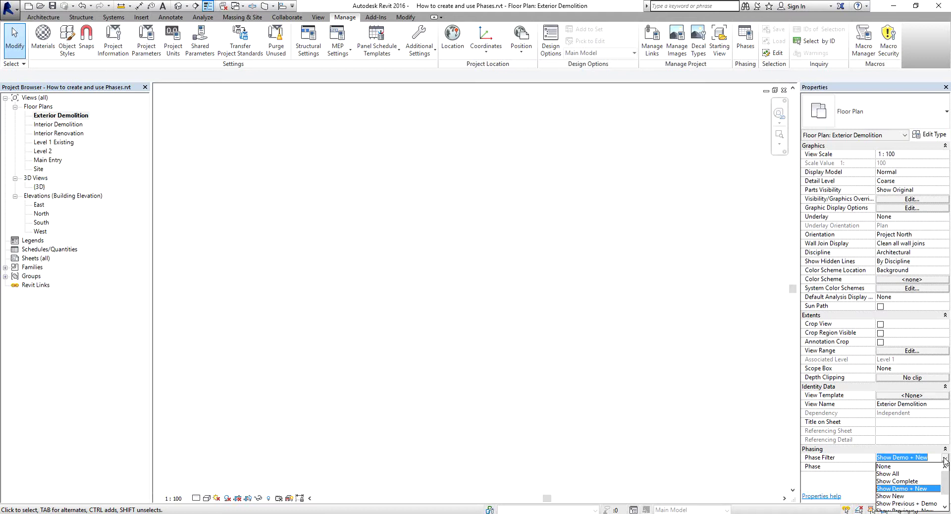
{"action": "left_click", "coordinate": [937, 450]}
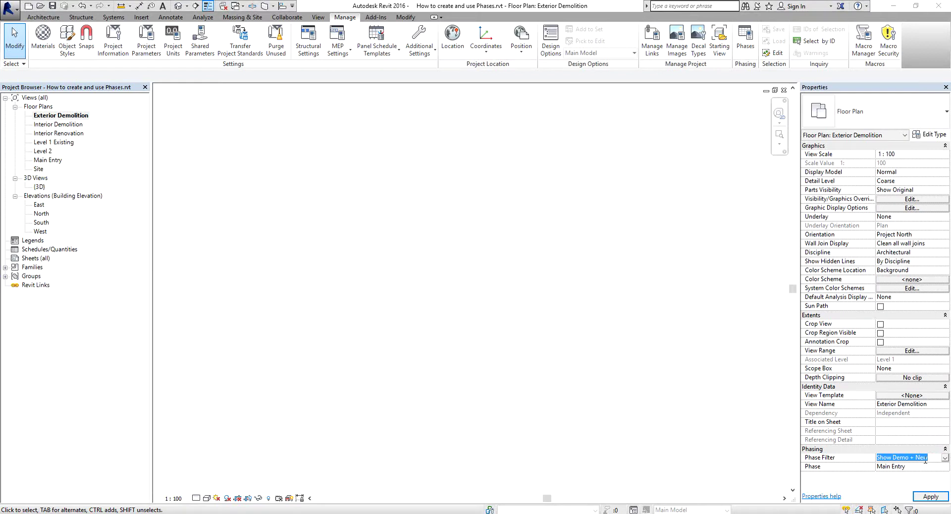
{"action": "left_click", "coordinate": [943, 457]}
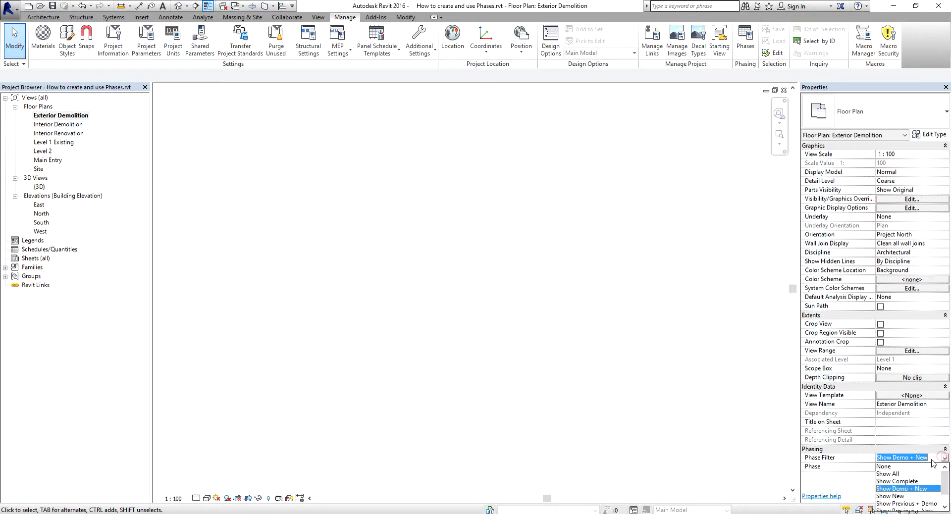
{"action": "left_click", "coordinate": [906, 481]}
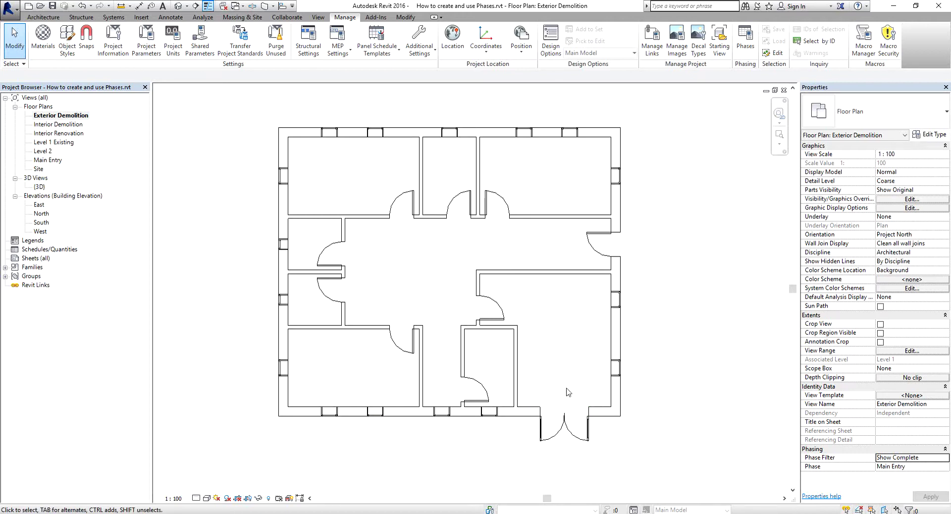
Step: Demolish the double-glass entry door in the lower exterior wall of the Exterior Demolition plan
{"action": "scroll", "coordinate": [639, 398], "scroll_direction": "down", "scroll_amount": 1}
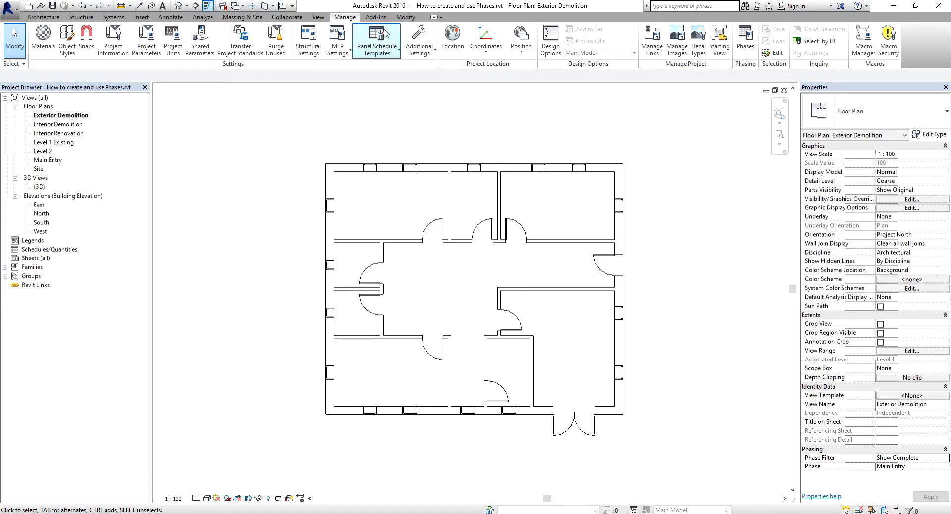
{"action": "left_click", "coordinate": [406, 18]}
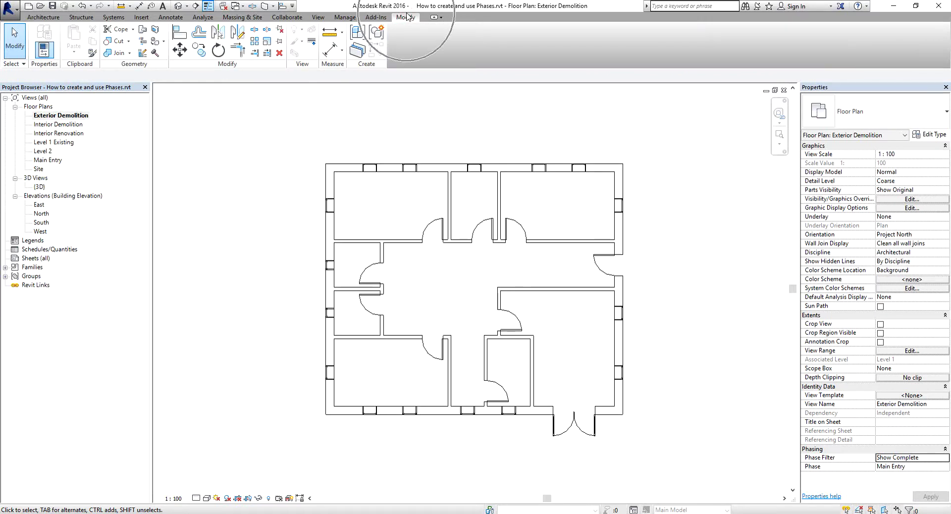
{"action": "left_click", "coordinate": [155, 53]}
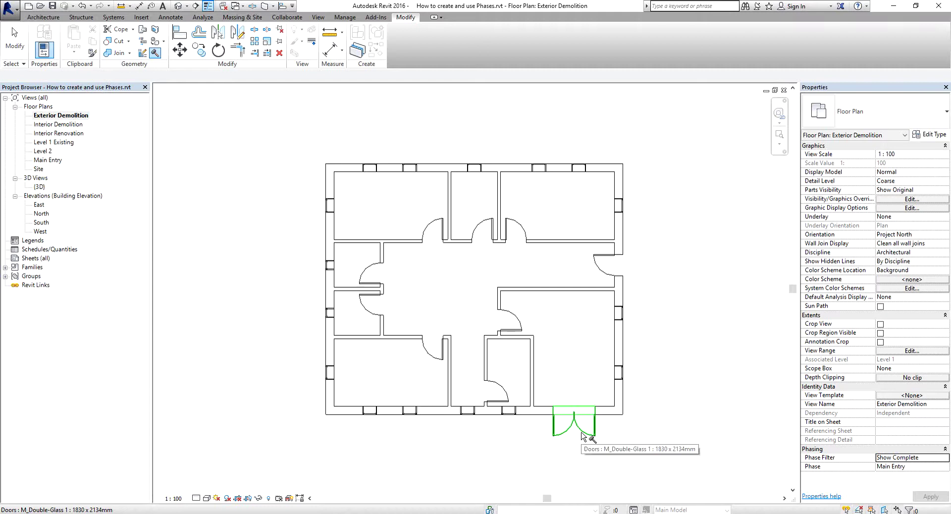
{"action": "left_click", "coordinate": [583, 436]}
{"action": "scroll", "coordinate": [498, 436], "scroll_direction": "up", "scroll_amount": 2}
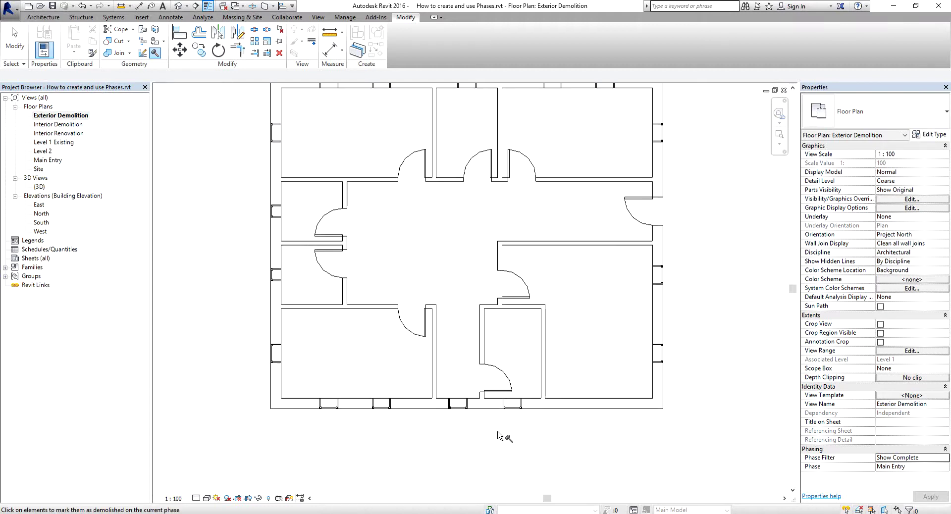
Step: Demolish the two windows nearest the entry in the lower exterior wall and the interior partition with its door between them
{"action": "scroll", "coordinate": [498, 436], "scroll_direction": "up", "scroll_amount": 2}
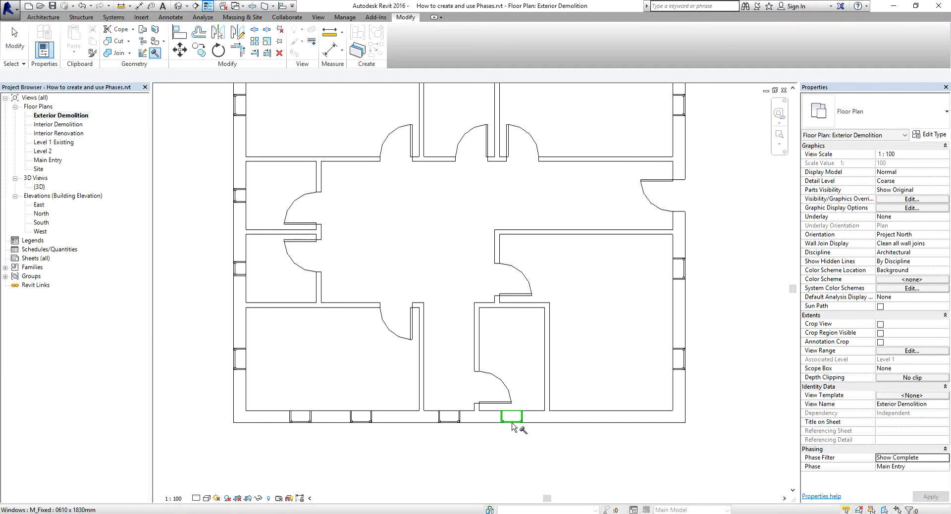
{"action": "left_click", "coordinate": [513, 426]}
{"action": "left_click", "coordinate": [456, 425]}
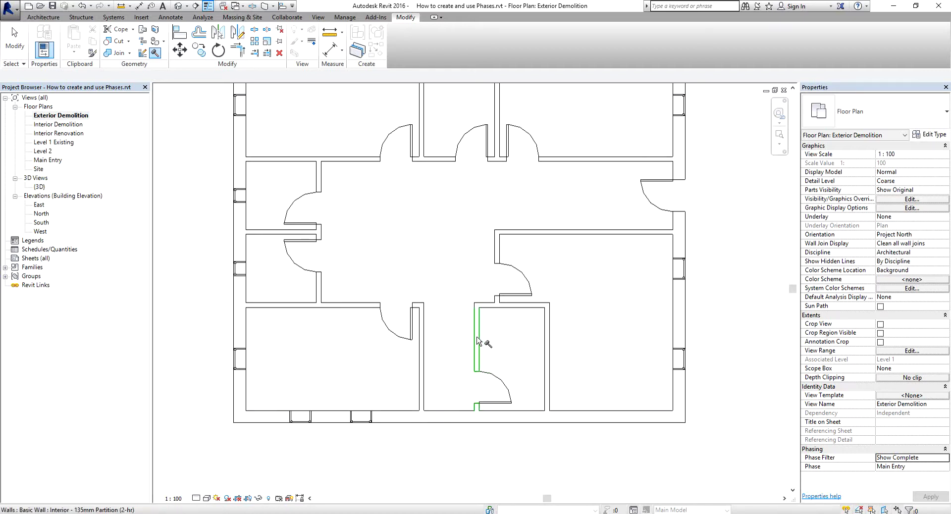
{"action": "left_click", "coordinate": [477, 341]}
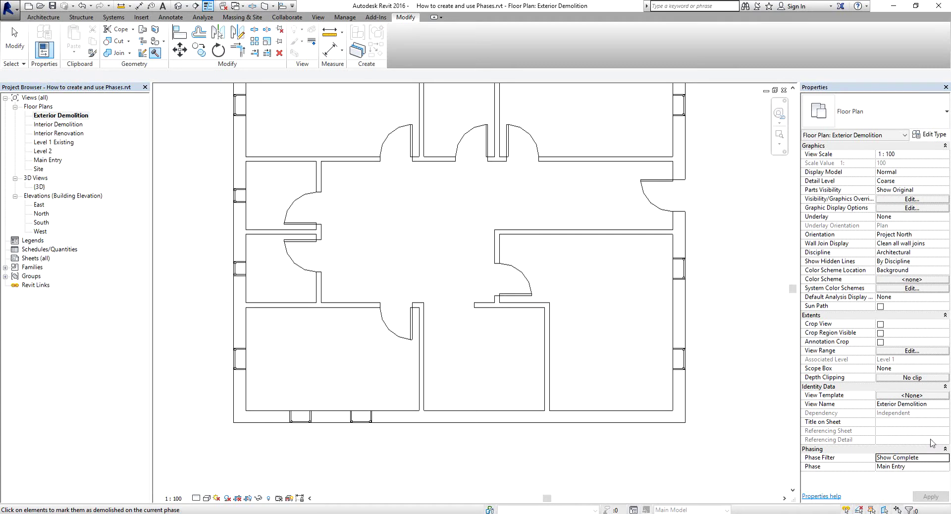
Step: Set the Exterior Demolition view's Phase Filter to Show Previous + Demo and apply it
{"action": "left_click", "coordinate": [946, 459]}
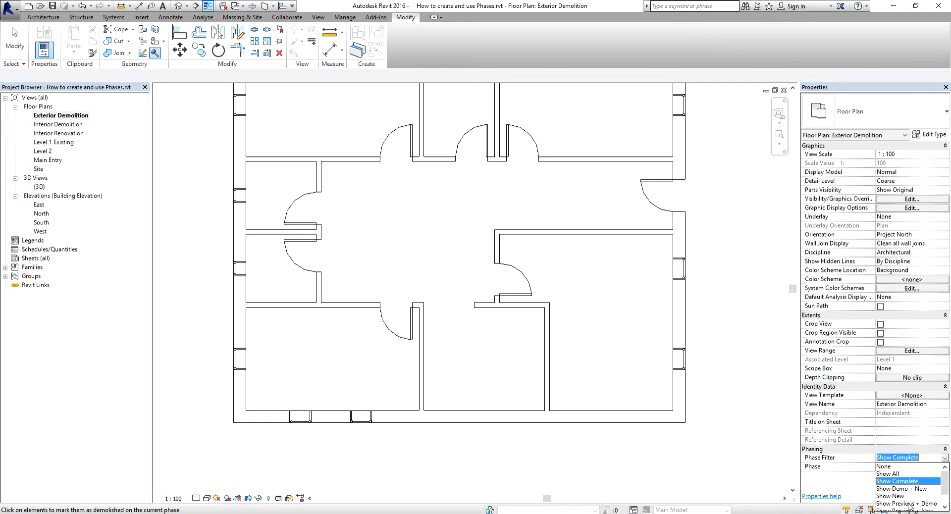
{"action": "left_click", "coordinate": [910, 503]}
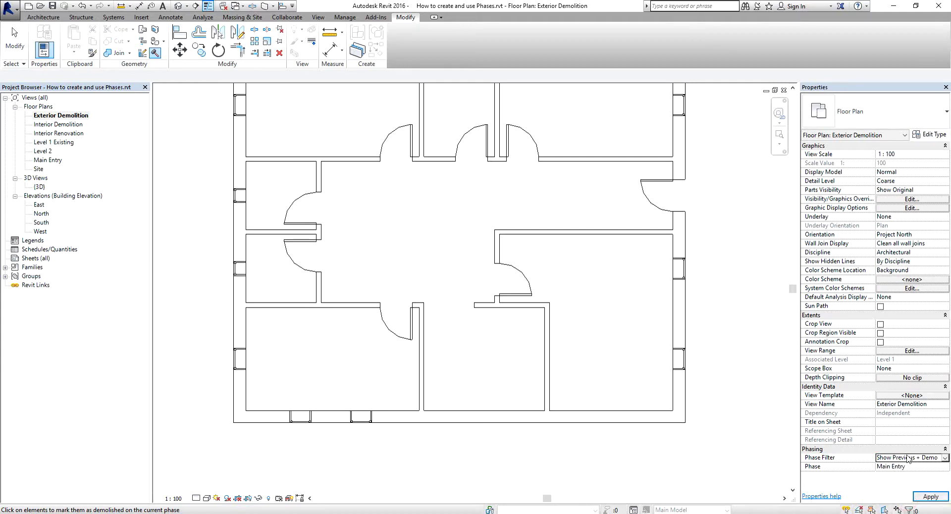
{"action": "left_click", "coordinate": [930, 496]}
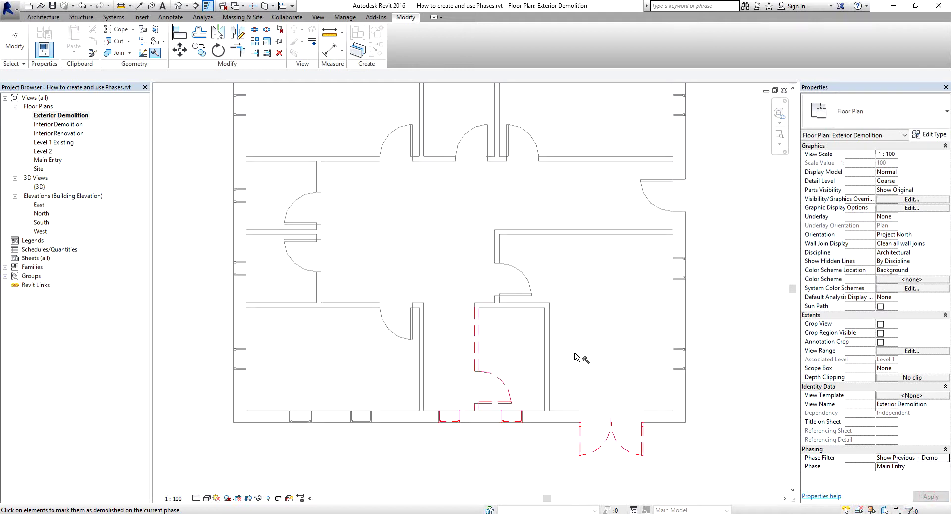
{"action": "scroll", "coordinate": [595, 384], "scroll_direction": "down", "scroll_amount": 4}
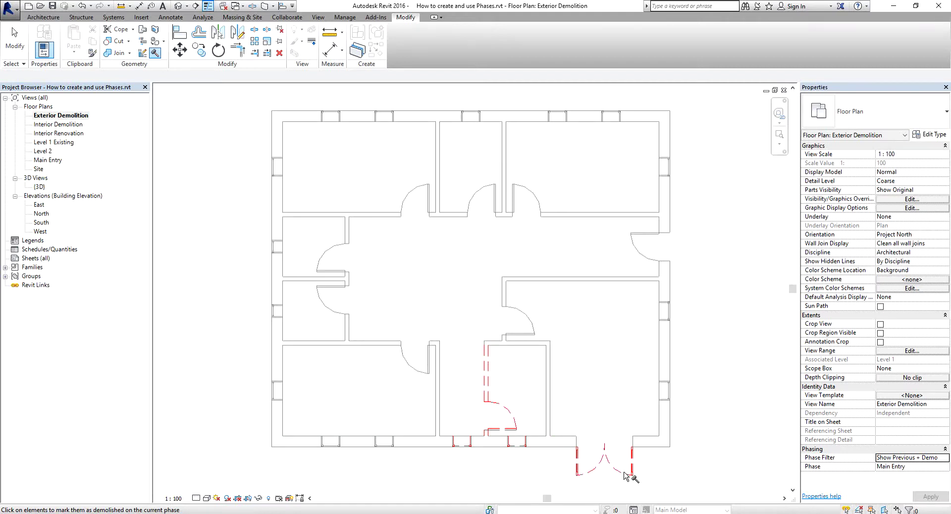
{"action": "left_click", "coordinate": [903, 460]}
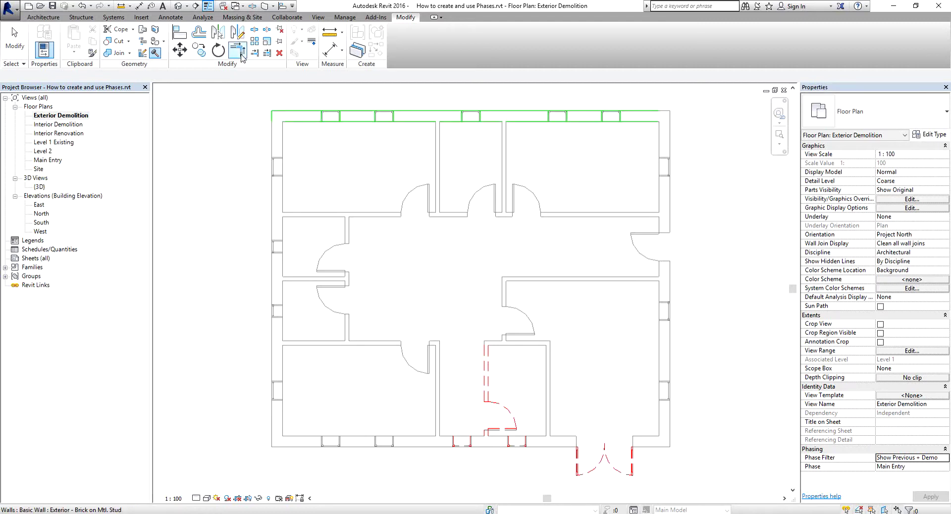
Step: Review how the Show Previous + Demo phase filter displays new, existing and demolished elements in the Phasing settings
{"action": "left_click", "coordinate": [345, 19]}
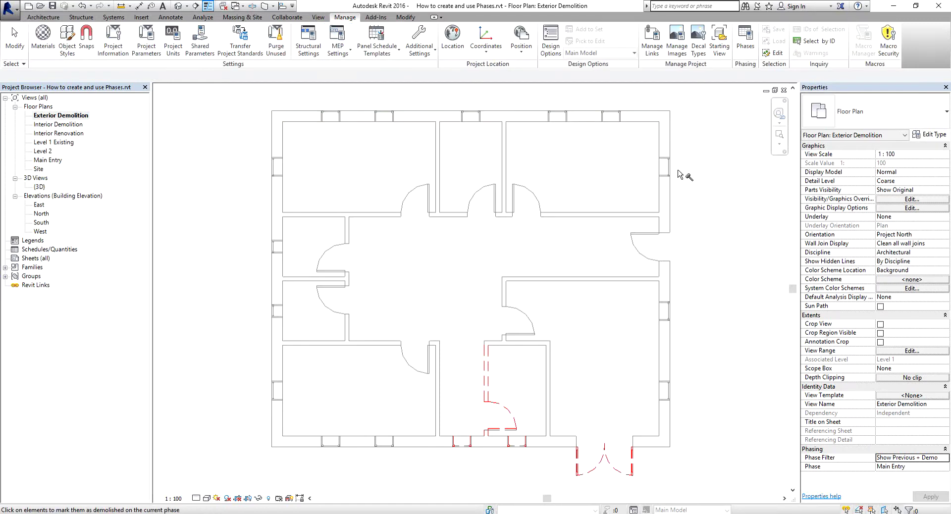
{"action": "left_click", "coordinate": [750, 47]}
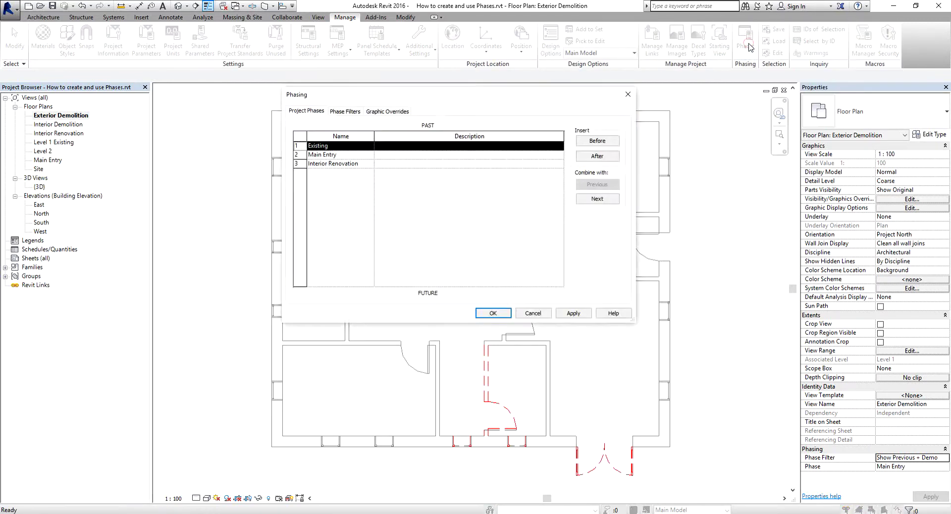
{"action": "left_click", "coordinate": [352, 112]}
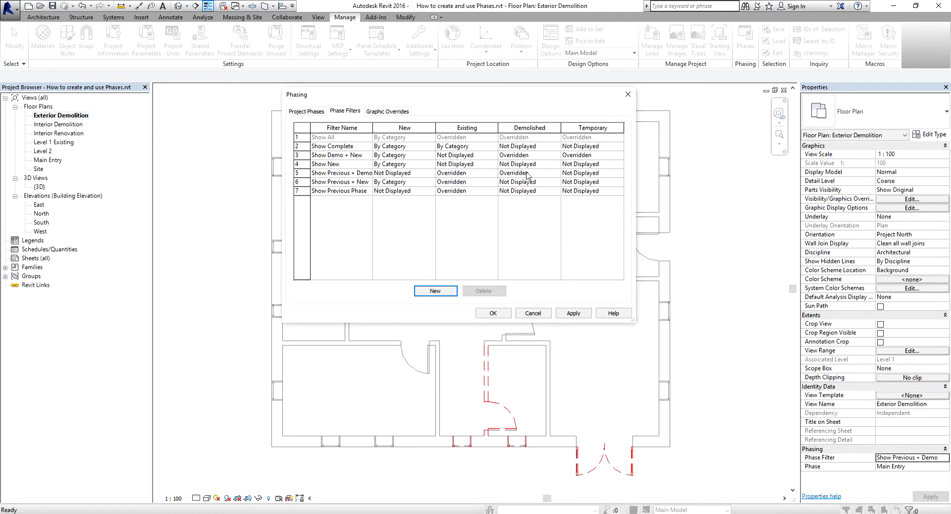
{"action": "left_click", "coordinate": [493, 313]}
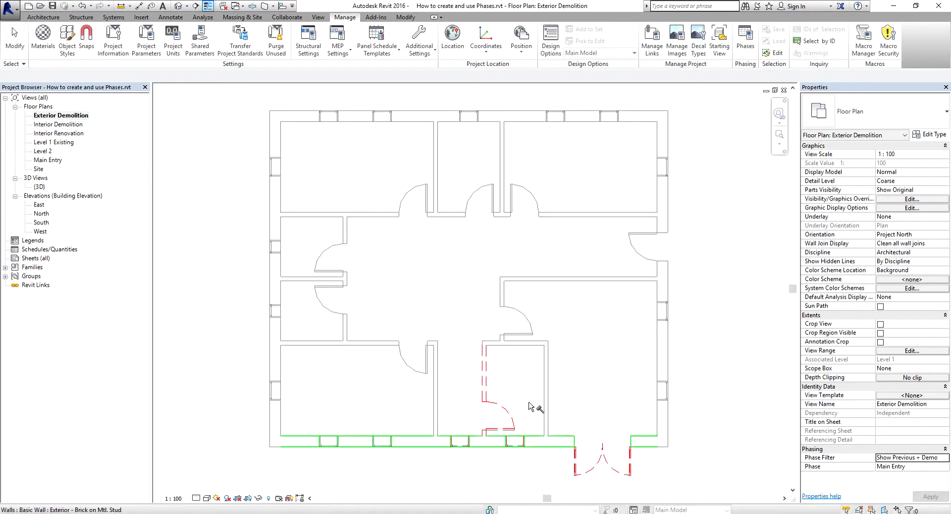
{"action": "left_click", "coordinate": [945, 468]}
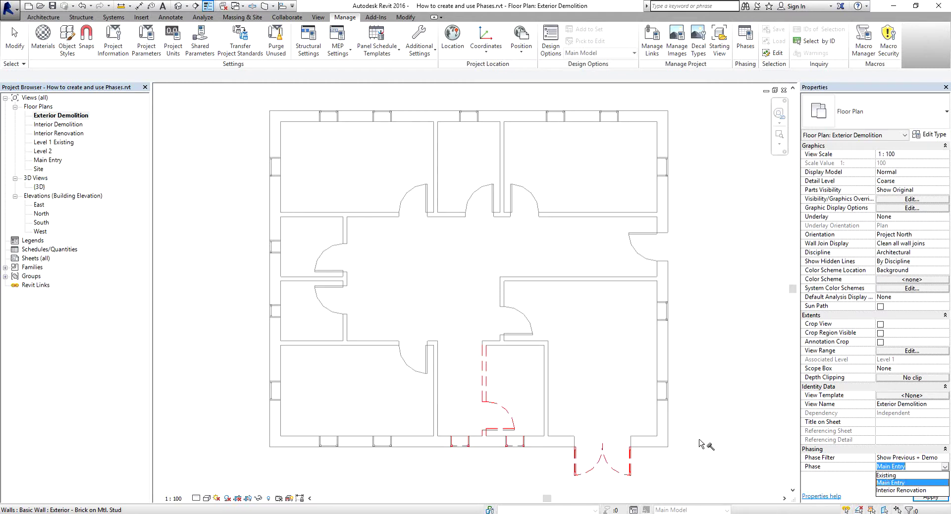
{"action": "left_click", "coordinate": [907, 483]}
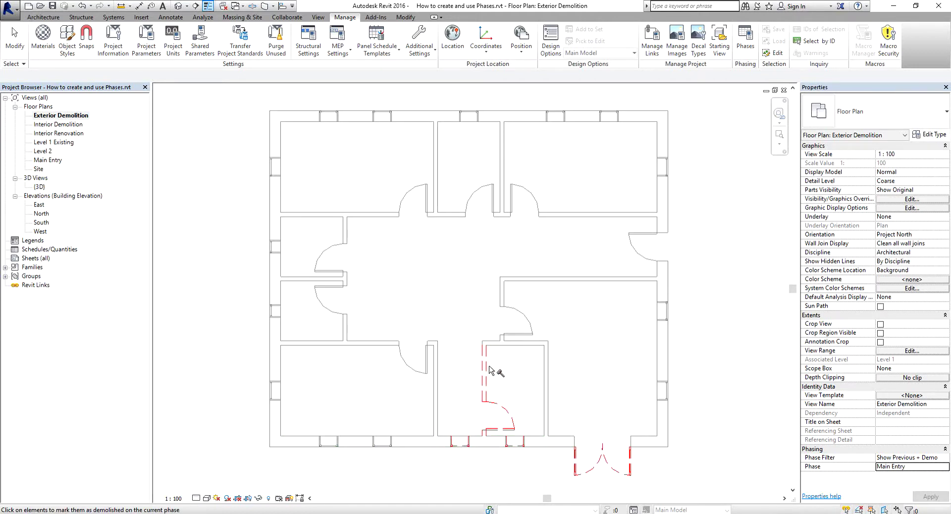
{"action": "left_click", "coordinate": [898, 463]}
{"action": "left_click", "coordinate": [891, 468]}
Step: Open the Main Entry floor plan and set its Phase to Main Entry
{"action": "left_click", "coordinate": [77, 119]}
{"action": "left_click", "coordinate": [52, 163]}
{"action": "left_click", "coordinate": [51, 163]}
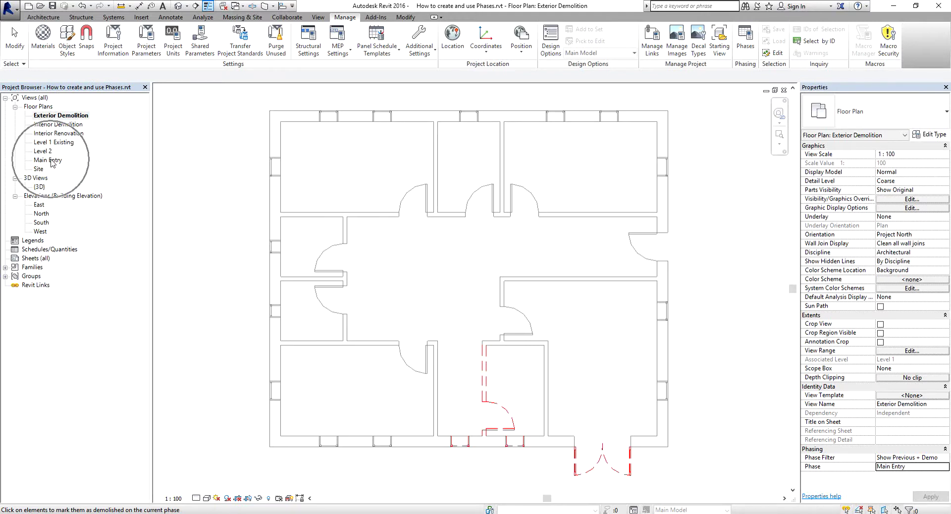
{"action": "left_click", "coordinate": [51, 161]}
{"action": "double_click", "coordinate": [51, 161]}
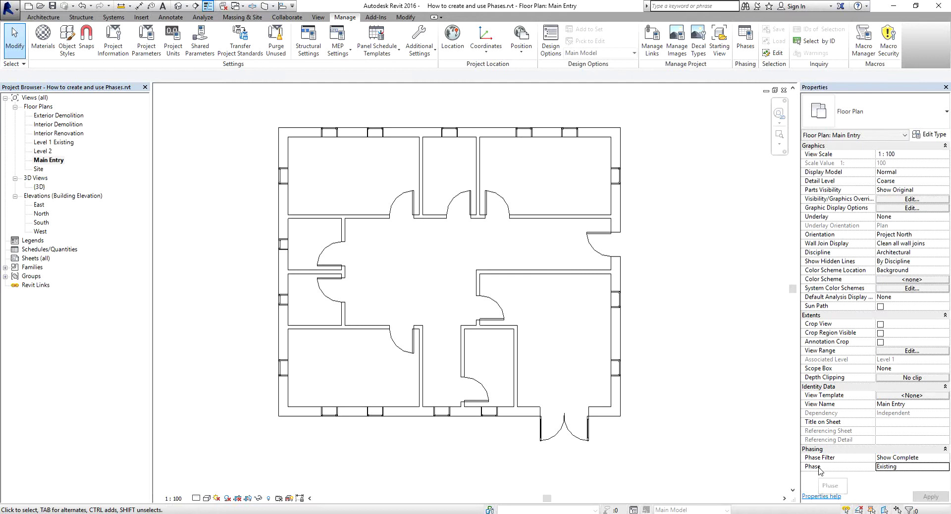
{"action": "left_click", "coordinate": [899, 467]}
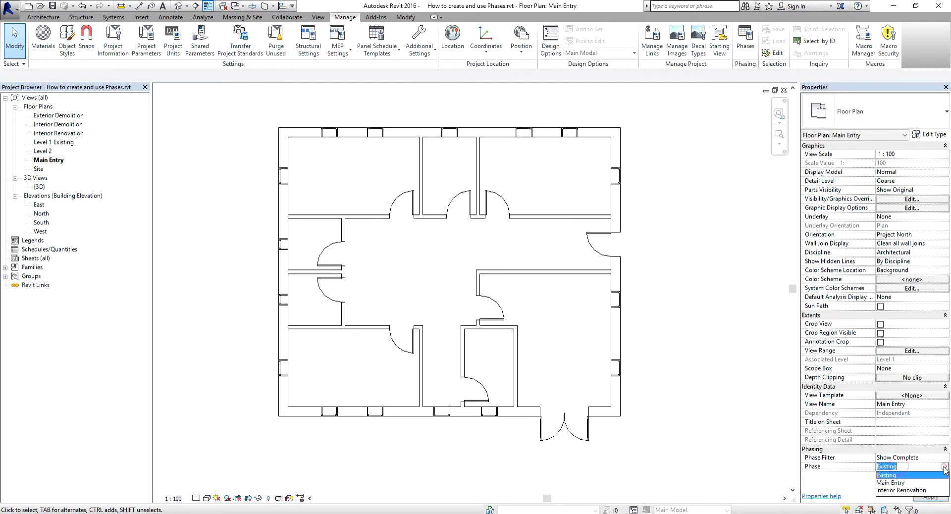
{"action": "left_click", "coordinate": [891, 483]}
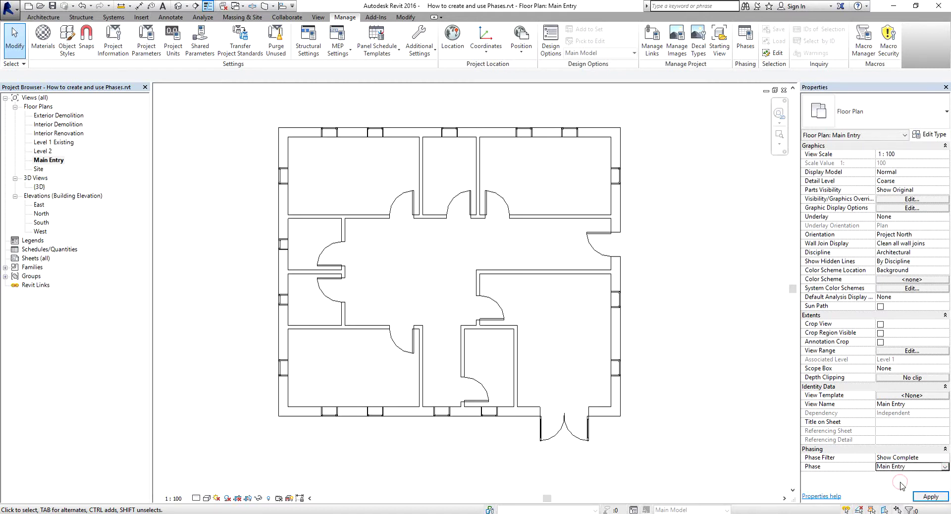
{"action": "left_click", "coordinate": [930, 496]}
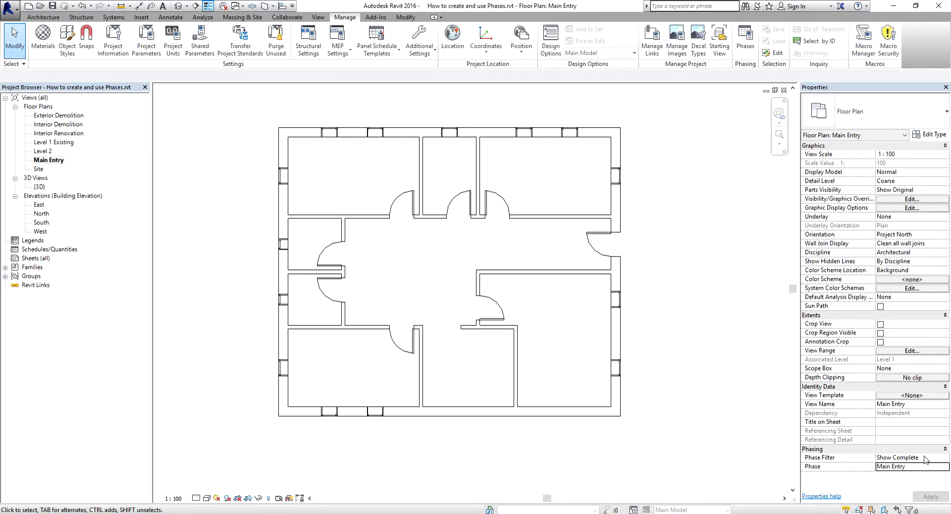
Step: Review how the Show Complete phase filter displays new, existing, demolished and temporary elements in the Phasing settings
{"action": "double_click", "coordinate": [49, 160]}
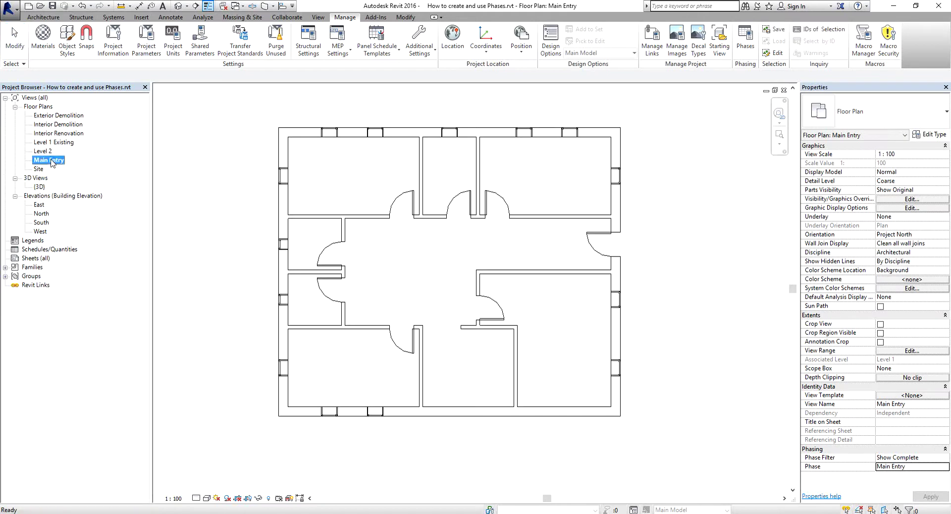
{"action": "left_click", "coordinate": [51, 160]}
{"action": "left_click", "coordinate": [745, 39]}
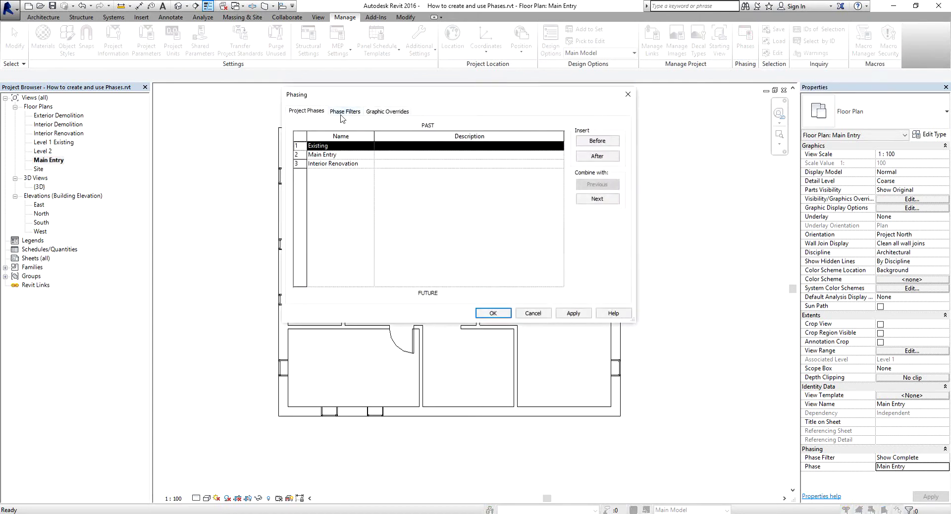
{"action": "left_click", "coordinate": [344, 111]}
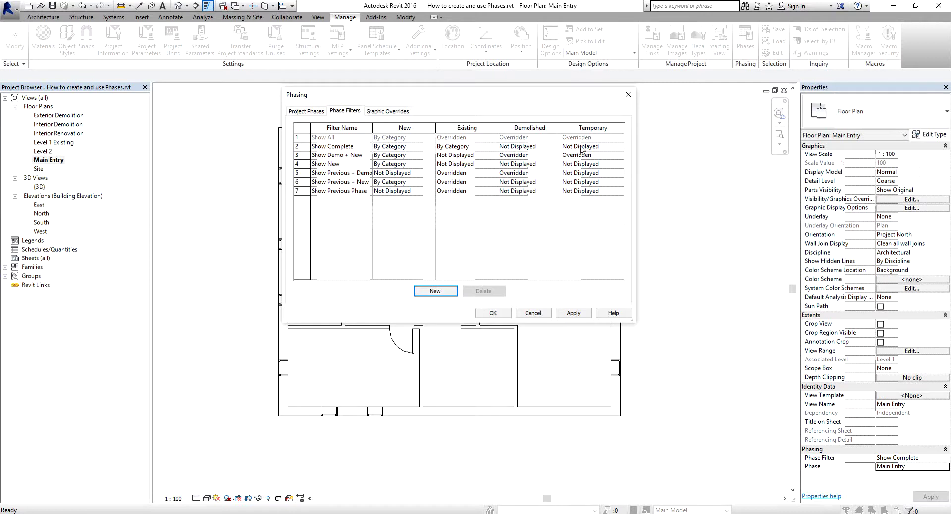
{"action": "left_click", "coordinate": [628, 94]}
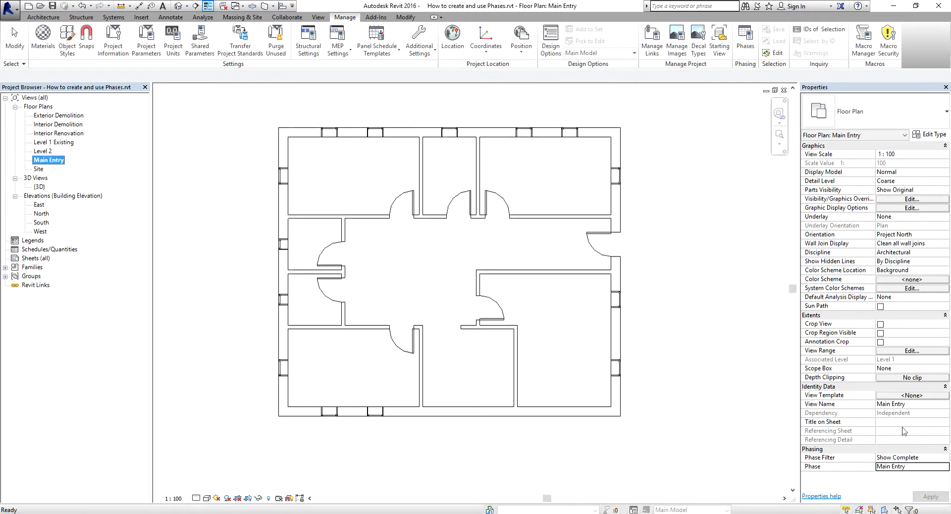
{"action": "left_click", "coordinate": [552, 251]}
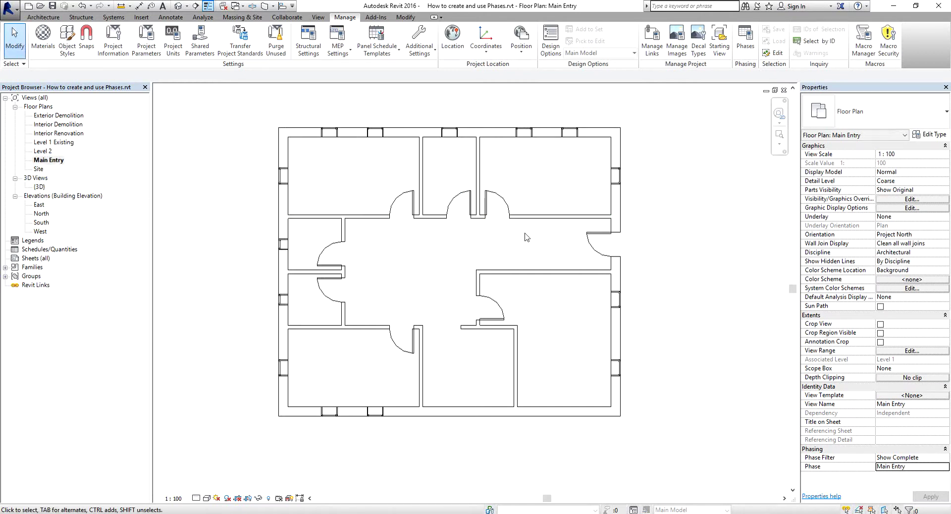
Step: Place an M_Double-Glass 1 1830 x 2134mm door in the lower exterior wall, centred between the entry room's partitions and swinging inward
{"action": "left_click", "coordinate": [44, 17]}
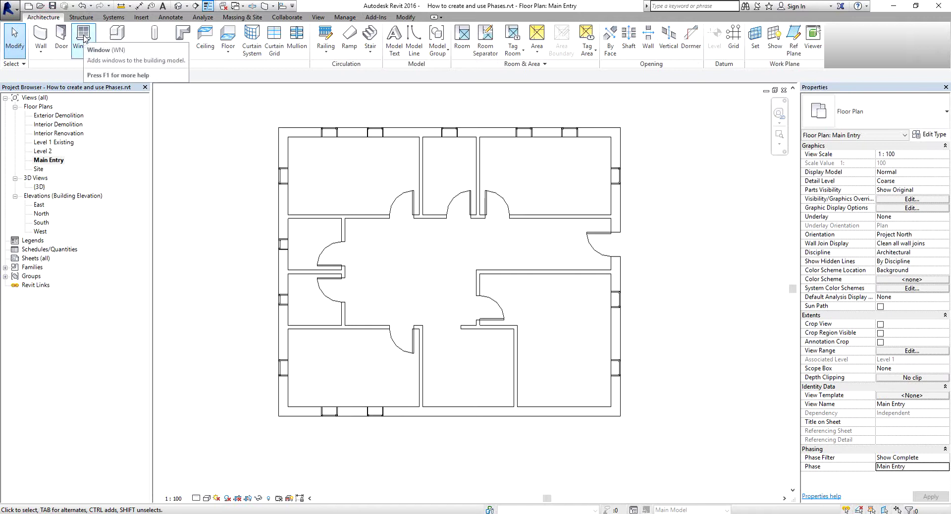
{"action": "left_click", "coordinate": [61, 42]}
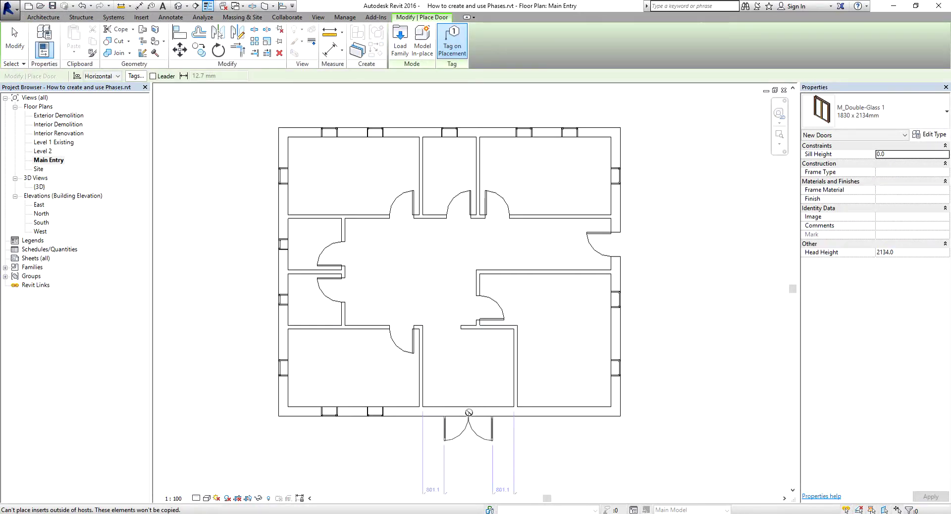
{"action": "left_click", "coordinate": [468, 410]}
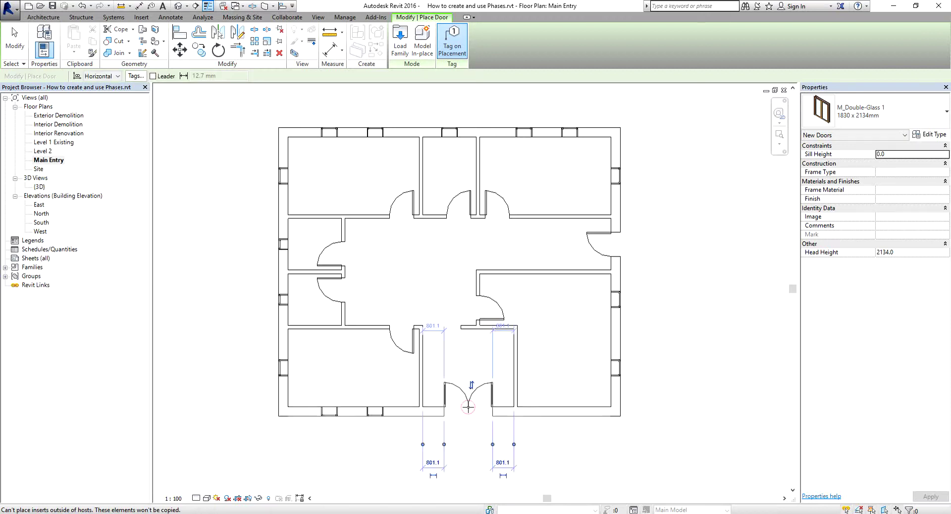
Step: Place two M_Fixed 0610 x 1830mm windows in the lower exterior wall of the room beside the new entry
{"action": "left_click", "coordinate": [43, 17]}
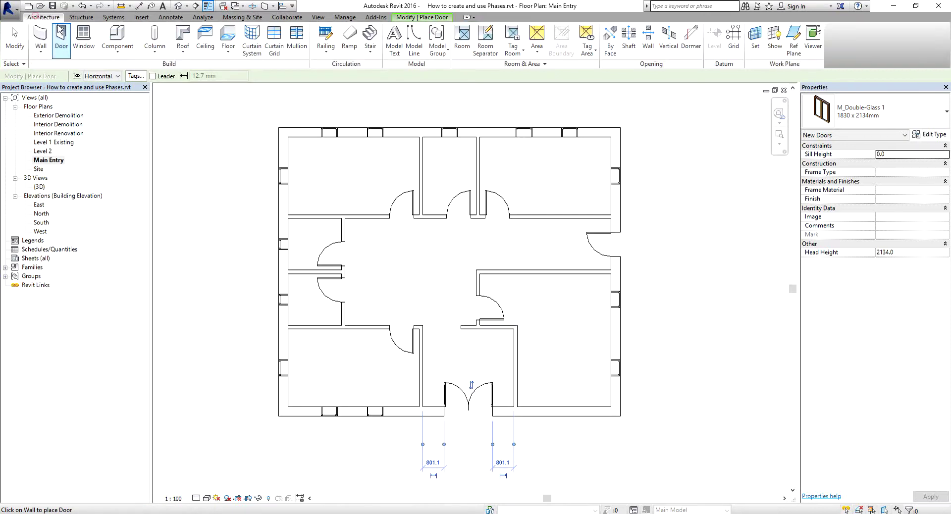
{"action": "left_click", "coordinate": [83, 42]}
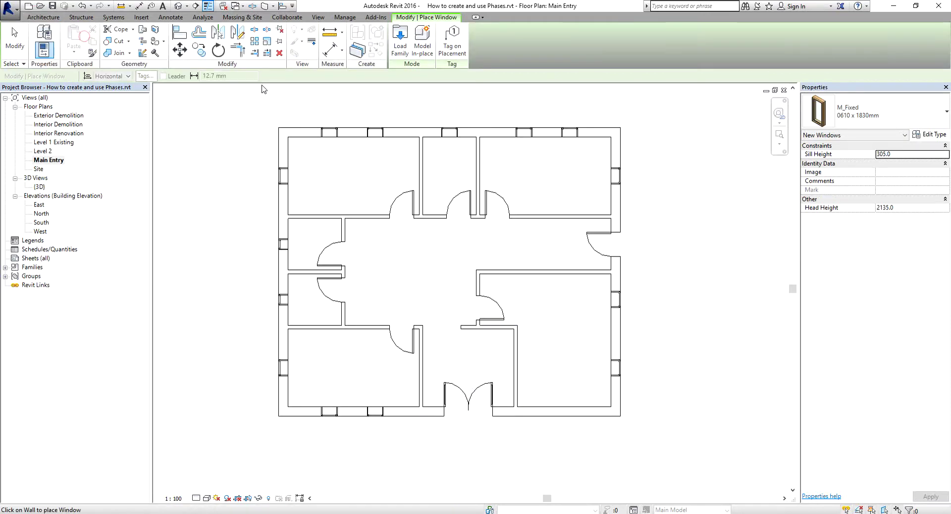
{"action": "left_click", "coordinate": [542, 413]}
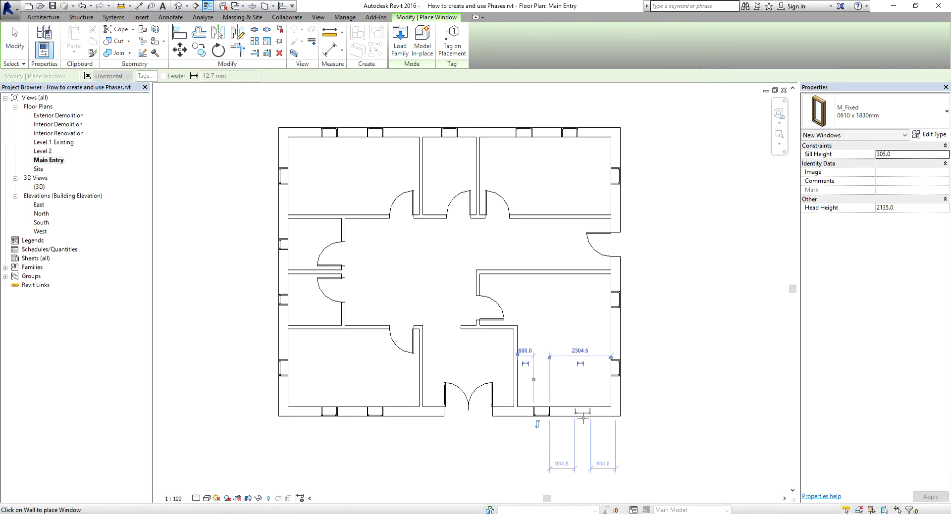
{"action": "left_click", "coordinate": [582, 413]}
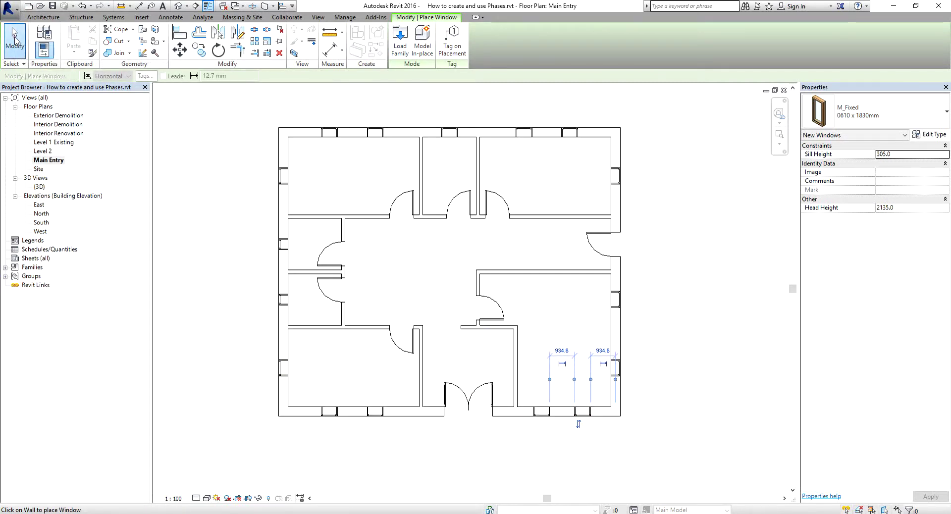
{"action": "left_click", "coordinate": [15, 40]}
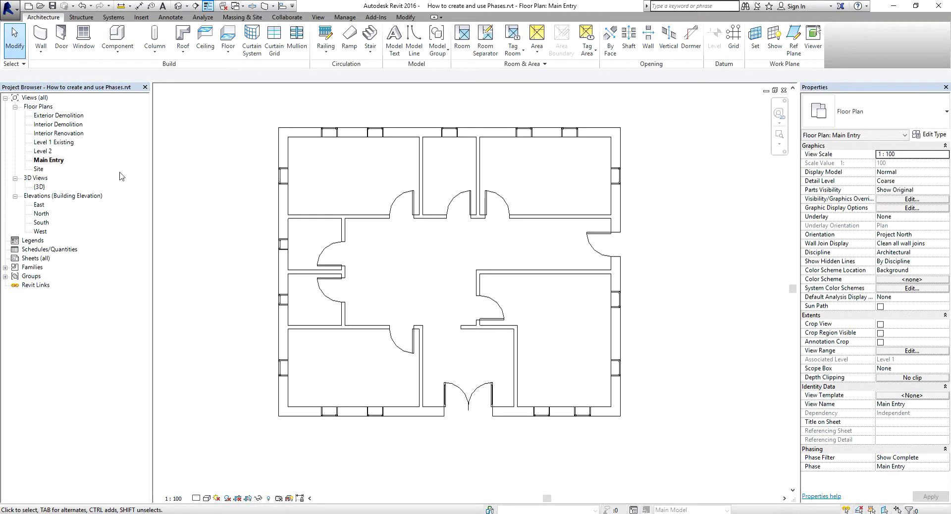
Step: Compare the Main Entry, Exterior Demolition and Level 1 Existing floor plans to review the sequence of phases
{"action": "left_click", "coordinate": [51, 161]}
{"action": "left_click", "coordinate": [924, 460]}
{"action": "left_click", "coordinate": [885, 469]}
{"action": "double_click", "coordinate": [63, 117]}
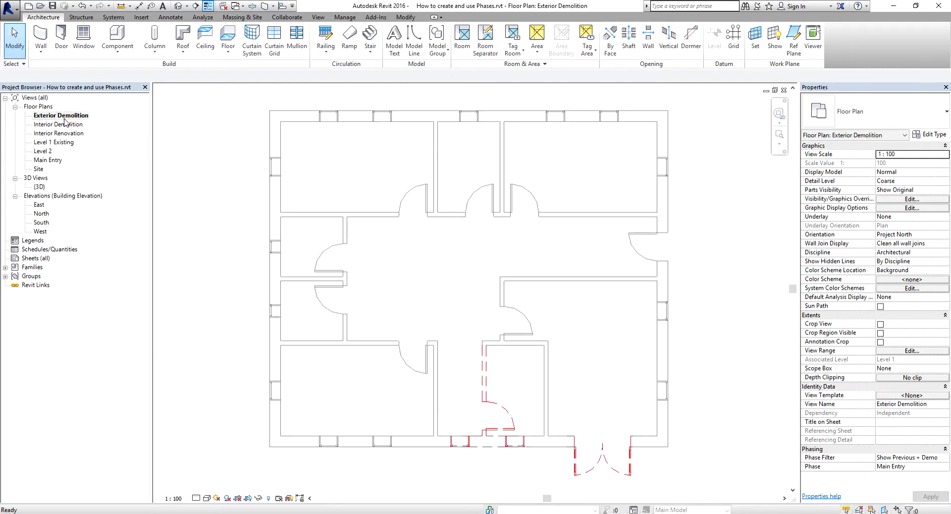
{"action": "left_click", "coordinate": [64, 121]}
{"action": "left_click", "coordinate": [65, 121]}
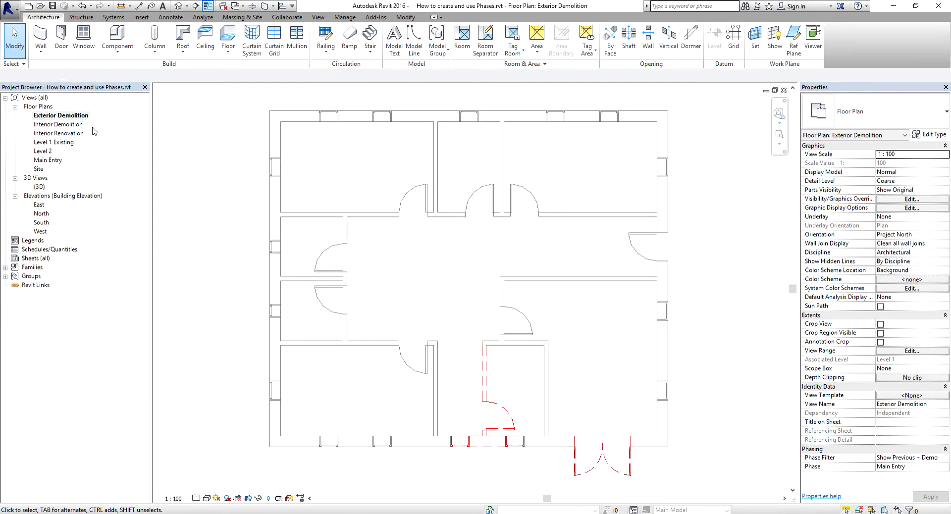
{"action": "double_click", "coordinate": [63, 143]}
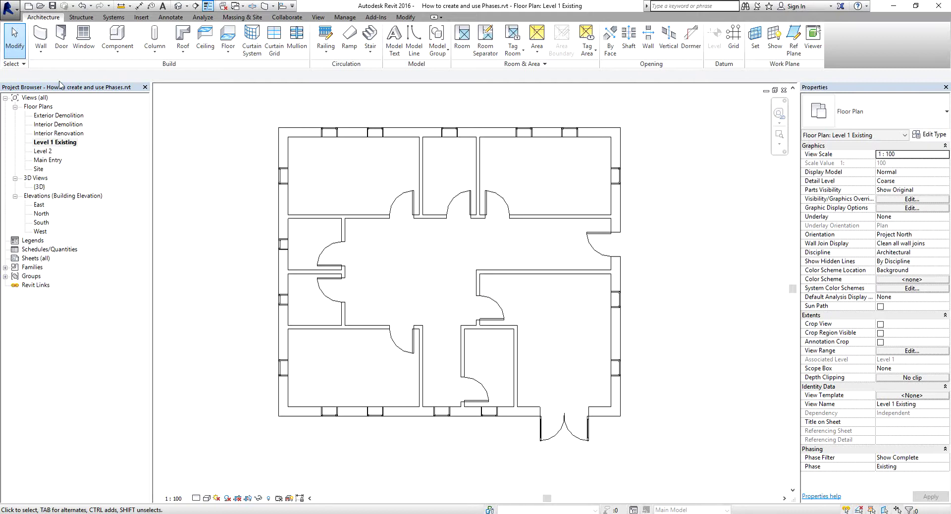
{"action": "left_click", "coordinate": [58, 117]}
{"action": "double_click", "coordinate": [59, 117]}
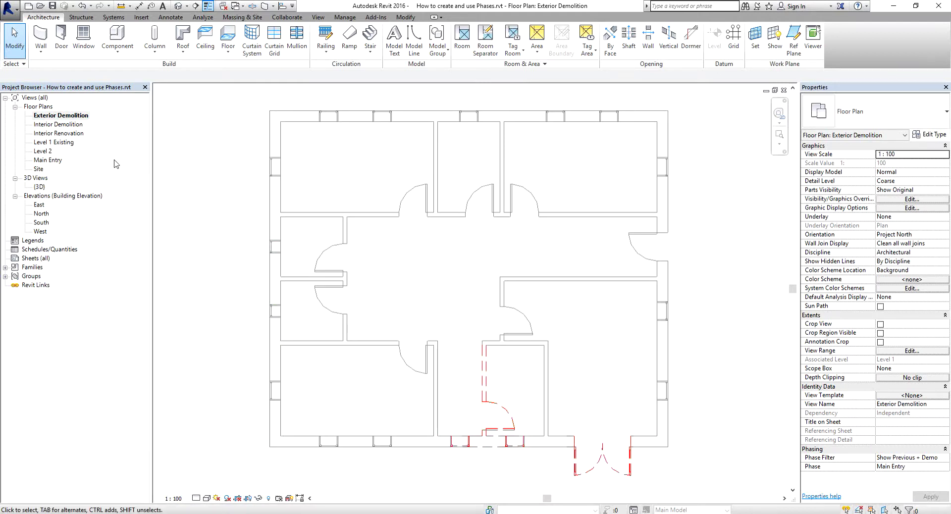
{"action": "double_click", "coordinate": [52, 160]}
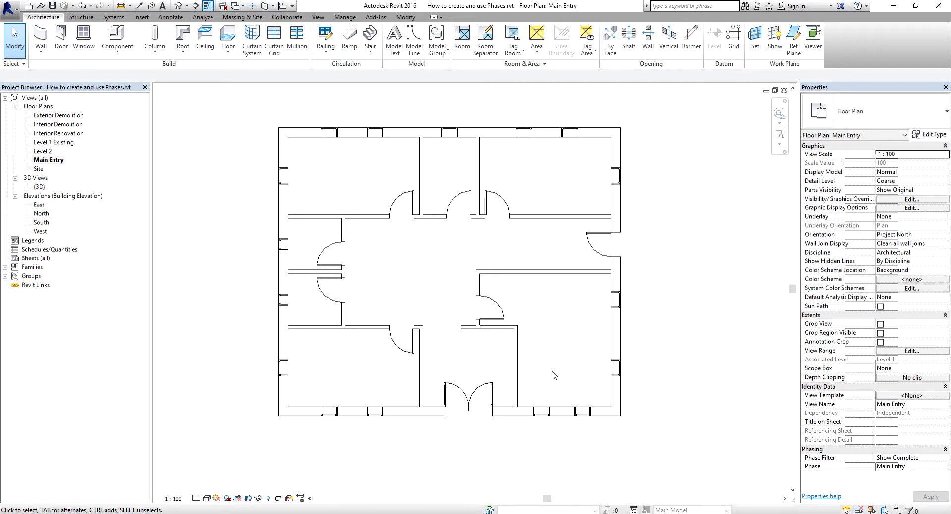
Step: Open the Interior Demolition floor plan and set its Phase to Interior Renovation
{"action": "double_click", "coordinate": [69, 125]}
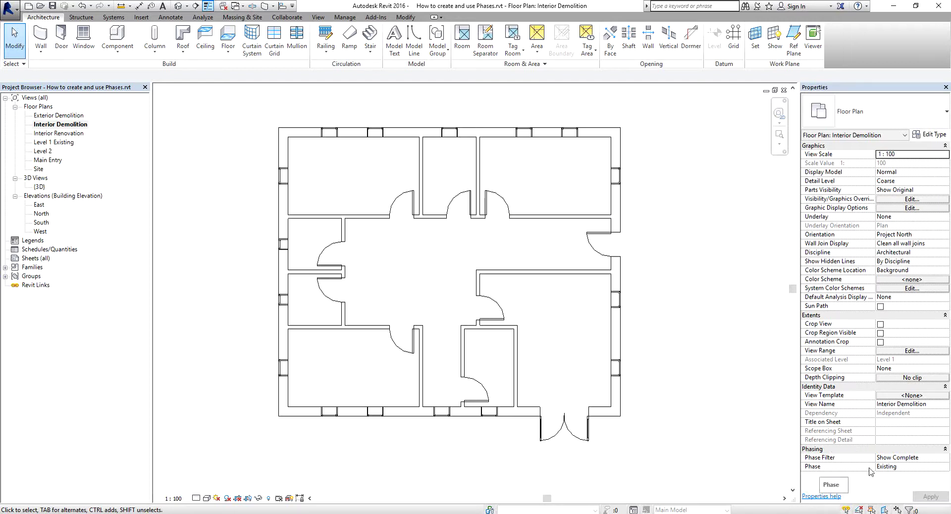
{"action": "left_click", "coordinate": [945, 466]}
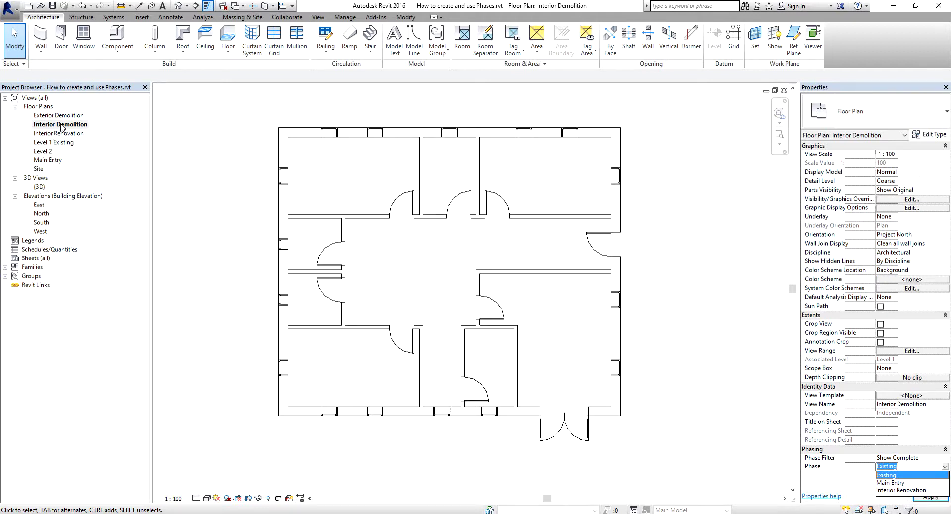
{"action": "left_click", "coordinate": [902, 490]}
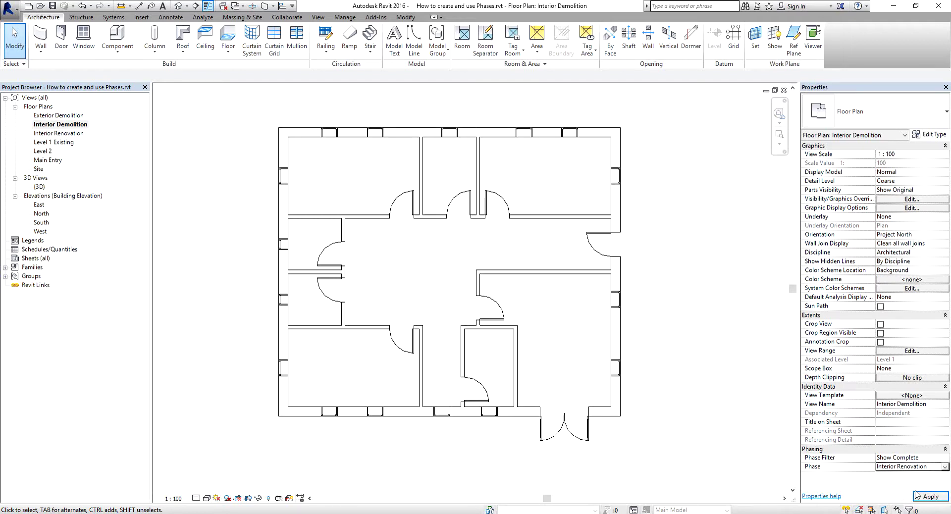
{"action": "left_click", "coordinate": [929, 497]}
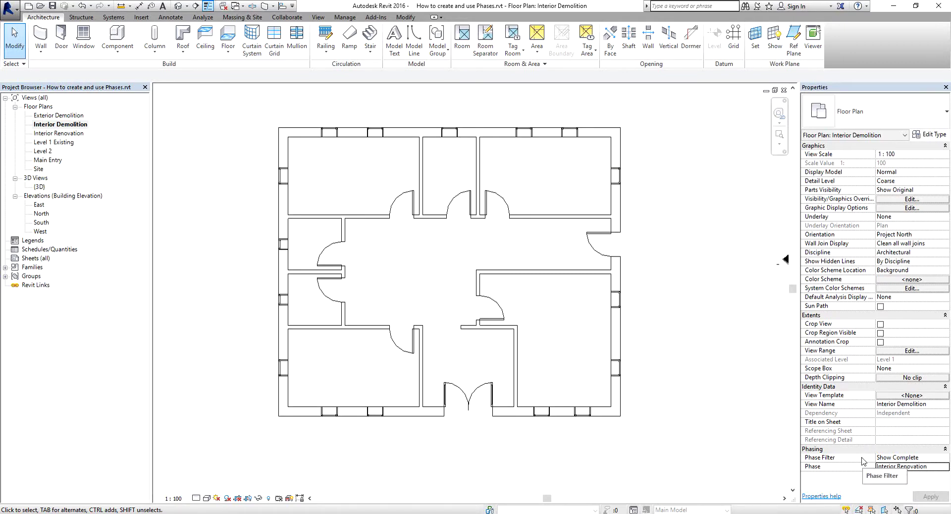
Step: Set the Interior Demolition view's Phase Filter to Show Previous + Demo
{"action": "left_click", "coordinate": [934, 458]}
{"action": "left_click", "coordinate": [944, 458]}
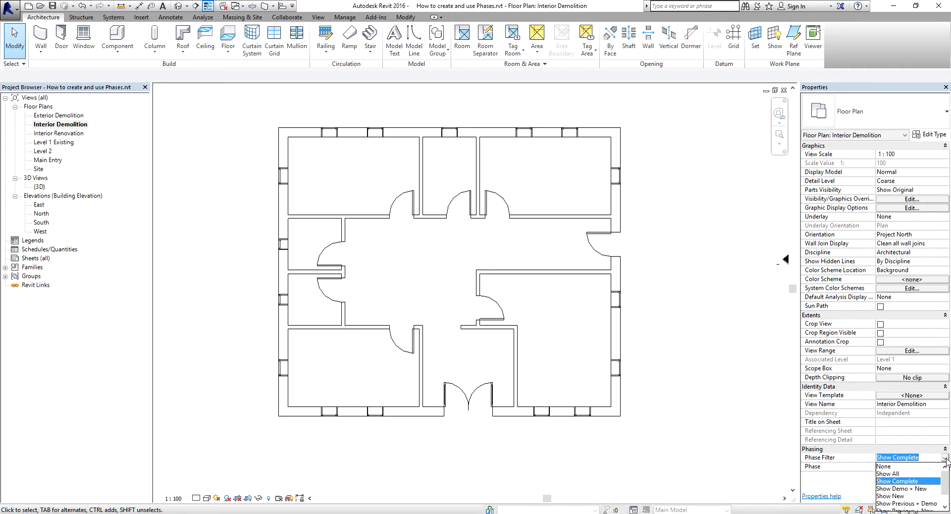
{"action": "left_click", "coordinate": [909, 504]}
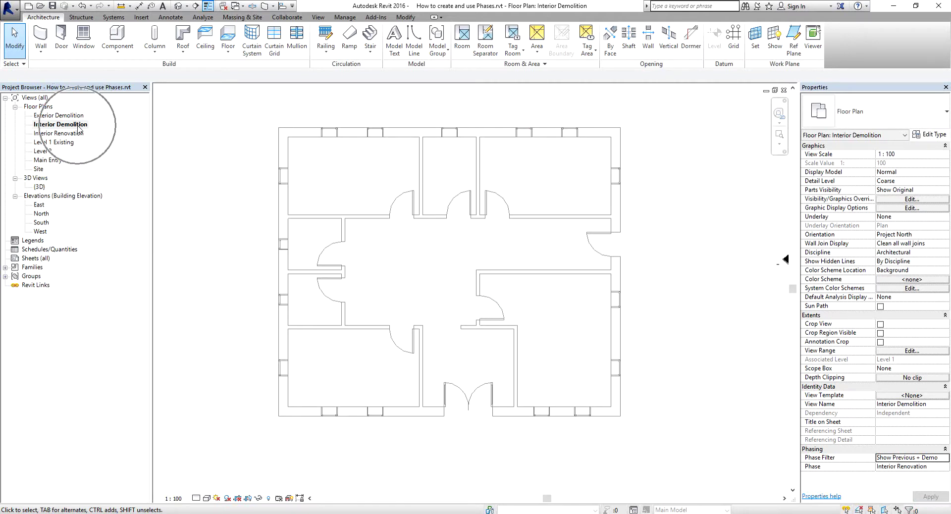
Step: Demolish the vertical and horizontal partitions between the new entry and the adjoining large room, including the partition containing the door
{"action": "left_click", "coordinate": [406, 18]}
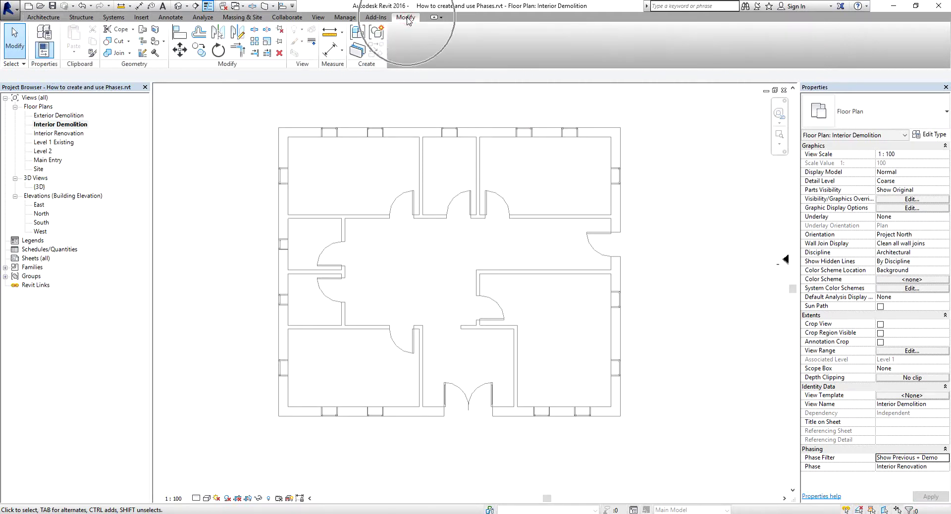
{"action": "left_click", "coordinate": [156, 53]}
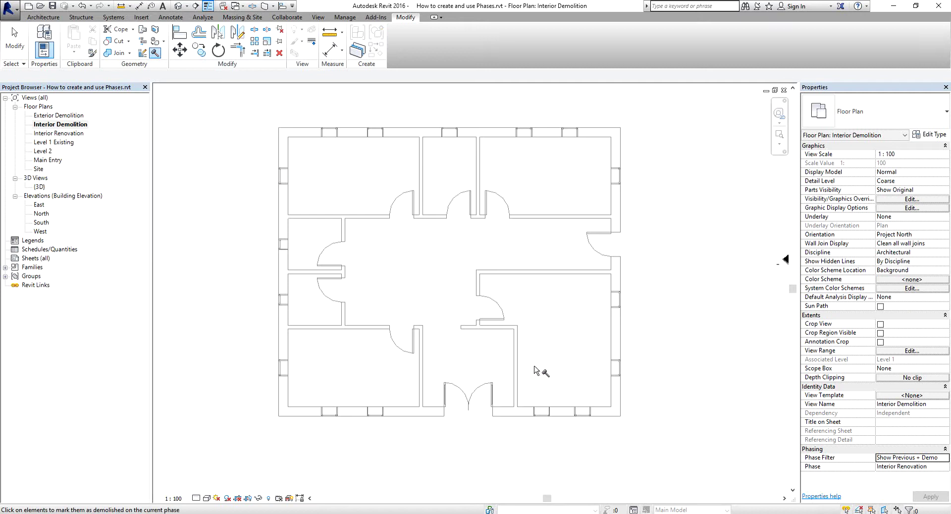
{"action": "left_click", "coordinate": [518, 373]}
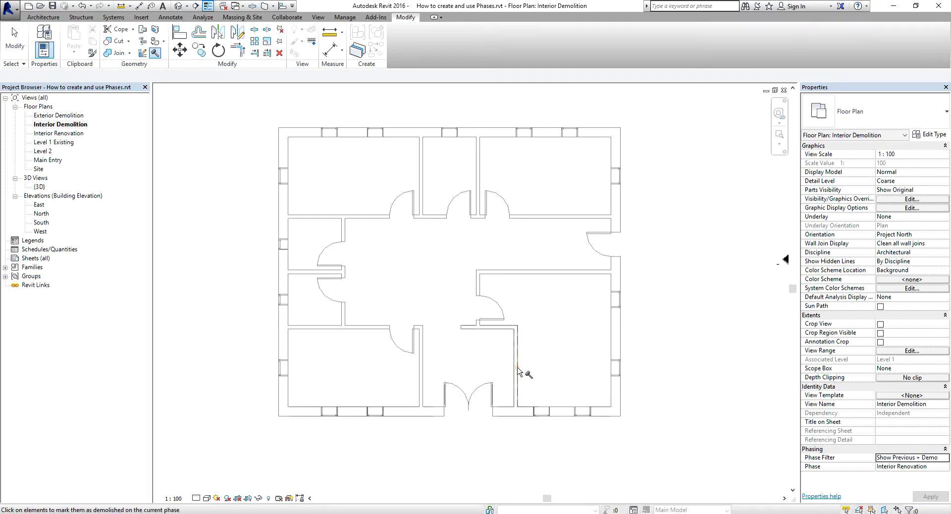
{"action": "left_click", "coordinate": [491, 330]}
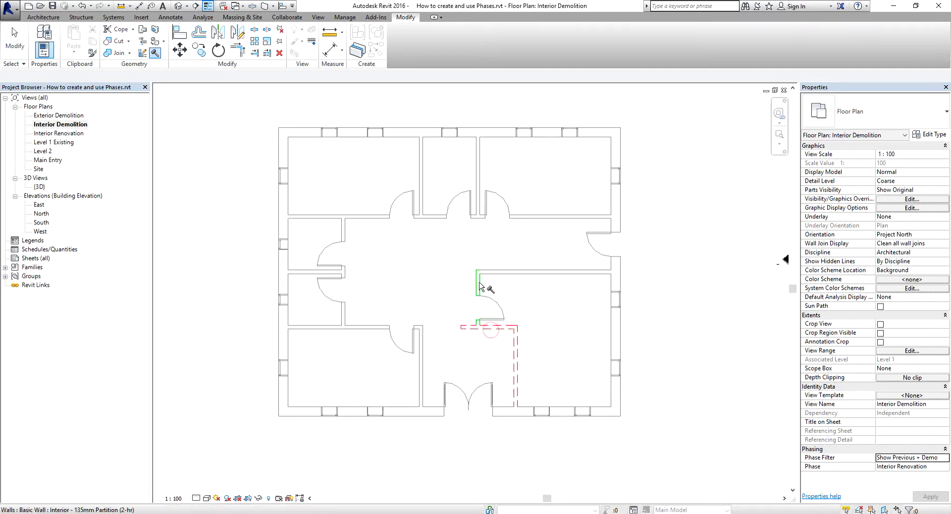
{"action": "left_click", "coordinate": [482, 293]}
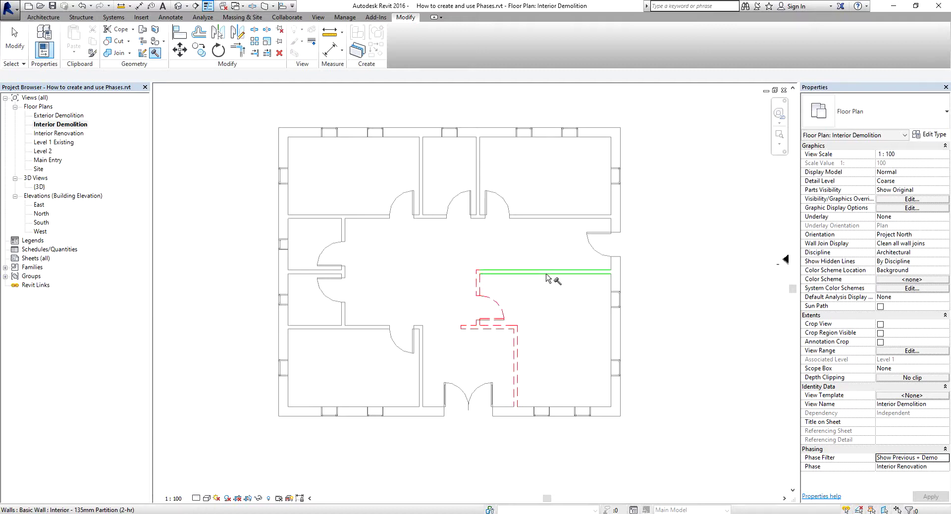
{"action": "left_click", "coordinate": [545, 274]}
{"action": "middle_click", "coordinate": [578, 351]}
{"action": "middle_click", "coordinate": [578, 351]}
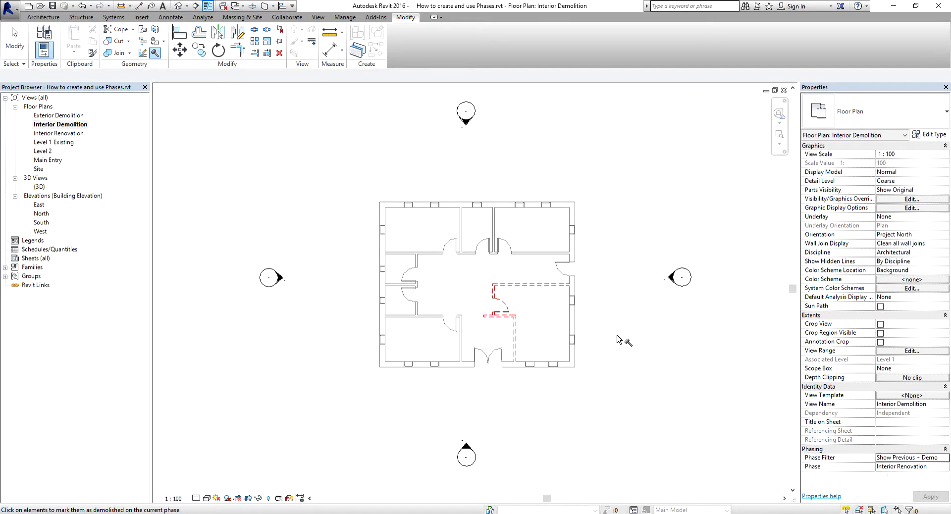
{"action": "scroll", "coordinate": [501, 288], "scroll_direction": "up", "scroll_amount": 4}
{"action": "middle_click_drag", "start_coordinate": [524, 291], "coordinate": [523, 288]}
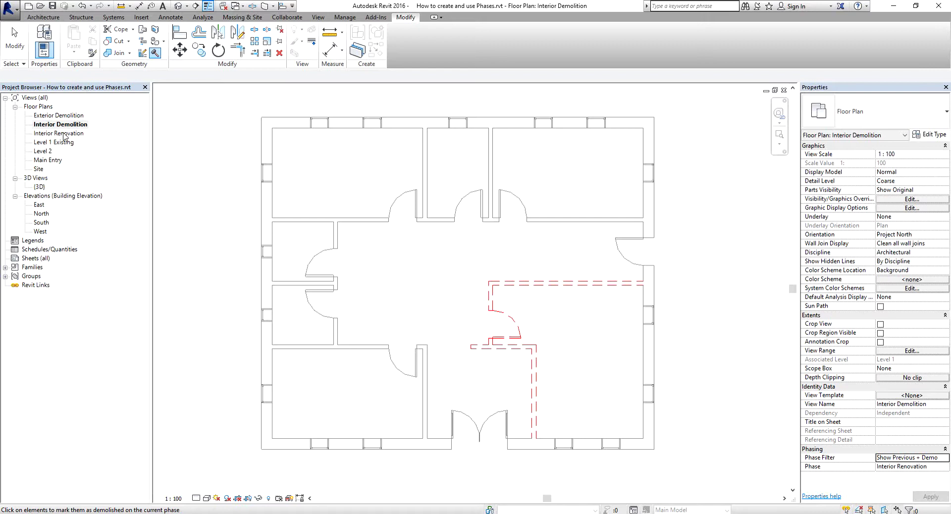
Step: Open the Interior Renovation floor plan and set its Phase to Interior Renovation
{"action": "double_click", "coordinate": [62, 134]}
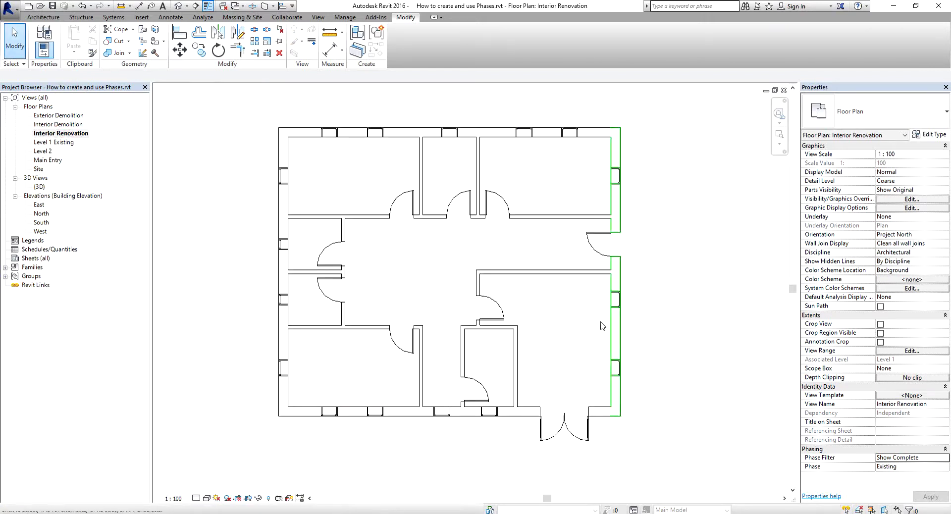
{"action": "left_click", "coordinate": [906, 460]}
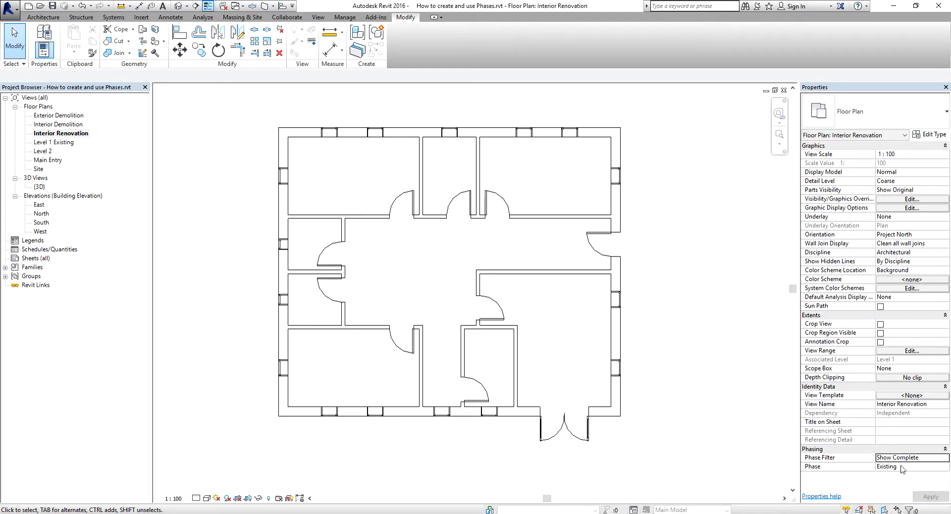
{"action": "left_click", "coordinate": [901, 467]}
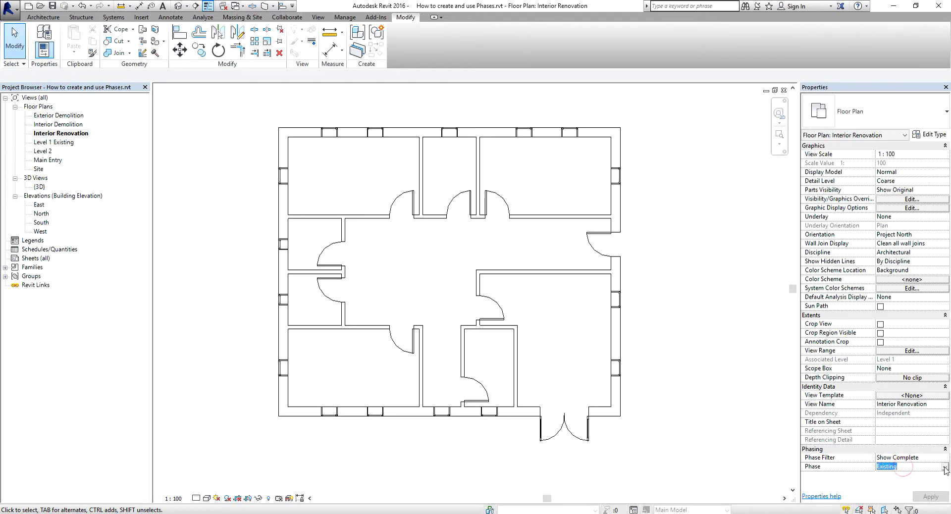
{"action": "left_click", "coordinate": [944, 467]}
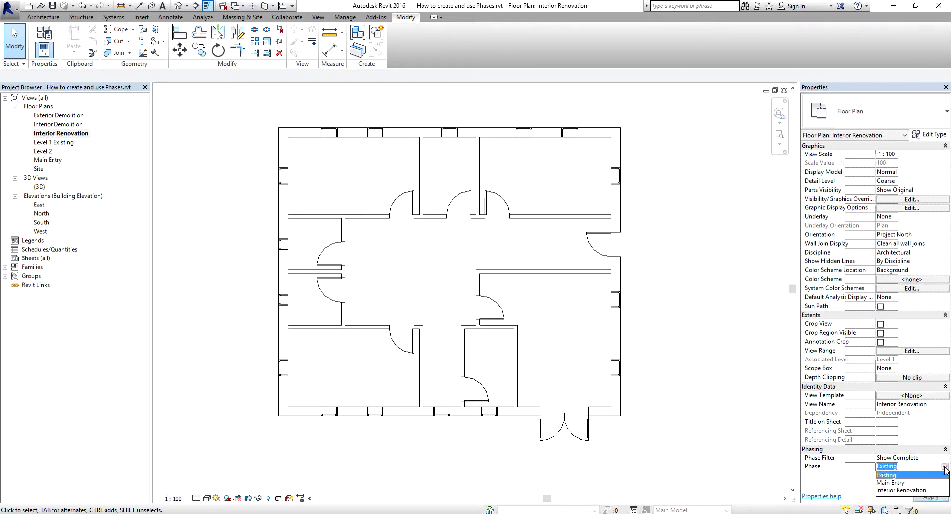
{"action": "left_click", "coordinate": [899, 490]}
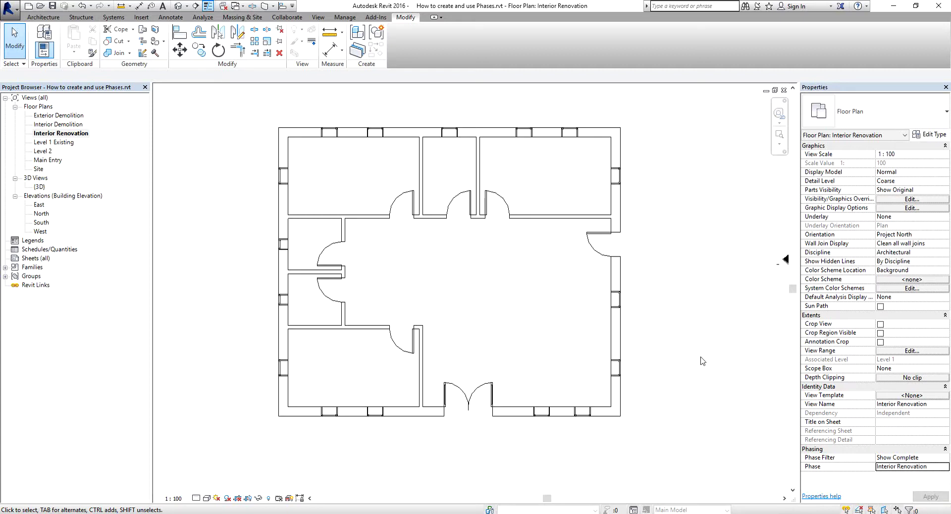
Step: Draw chained 135mm partition walls enclosing the lower-right corner room, going about 3175 mm up from beside the double-door entry and across to the exterior wall
{"action": "left_click", "coordinate": [43, 17]}
{"action": "left_click", "coordinate": [42, 35]}
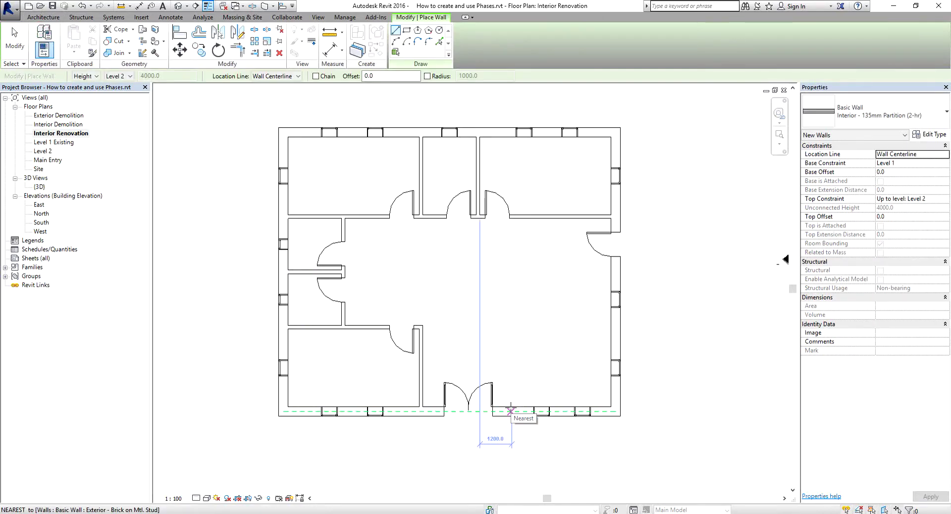
{"action": "left_click", "coordinate": [511, 408]}
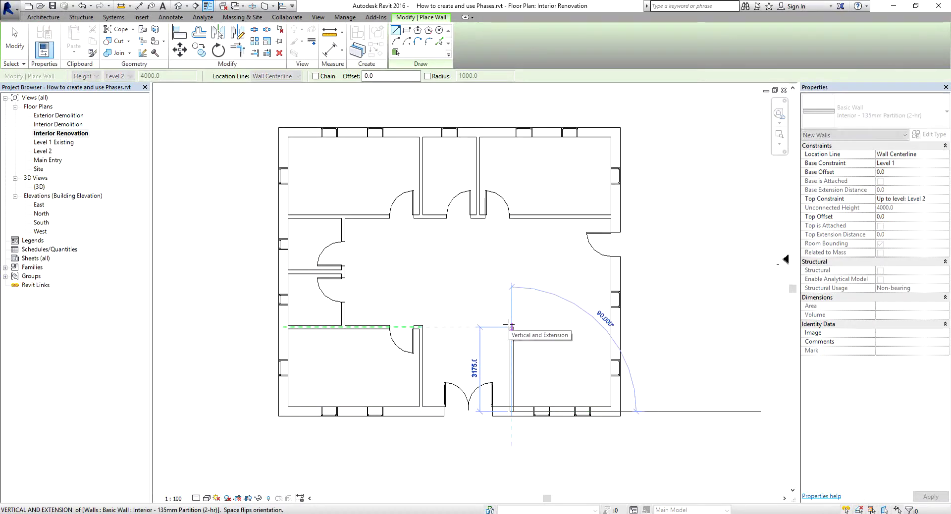
{"action": "left_click", "coordinate": [315, 76]}
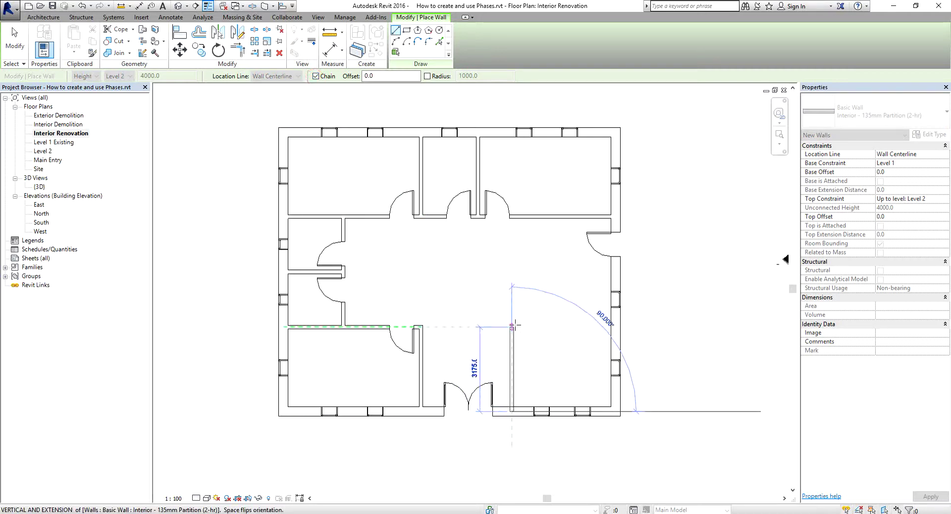
{"action": "left_click", "coordinate": [512, 326]}
{"action": "left_click", "coordinate": [615, 327]}
{"action": "key", "text": "Escape"}
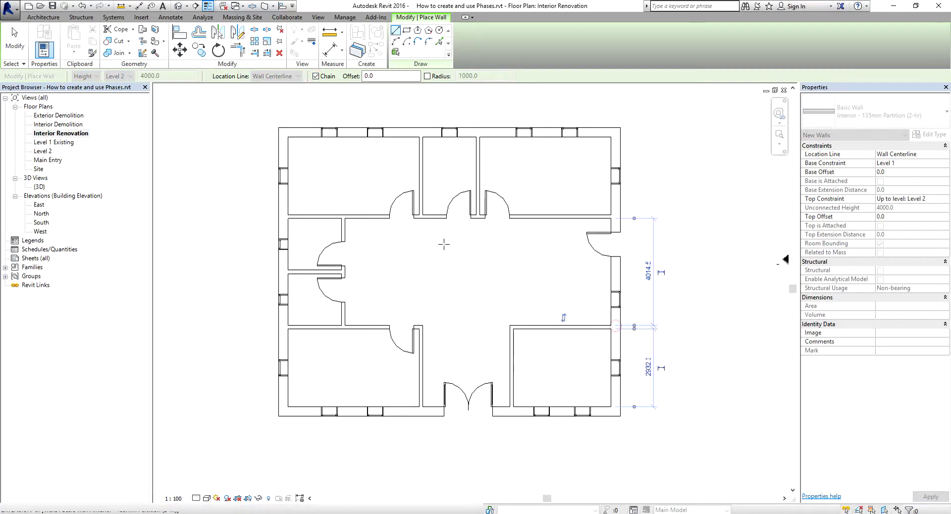
Step: Draw a horizontal partition about 7400 mm long through the central hall, with a short perpendicular wall about 1700 mm long at its right end
{"action": "left_click", "coordinate": [371, 270]}
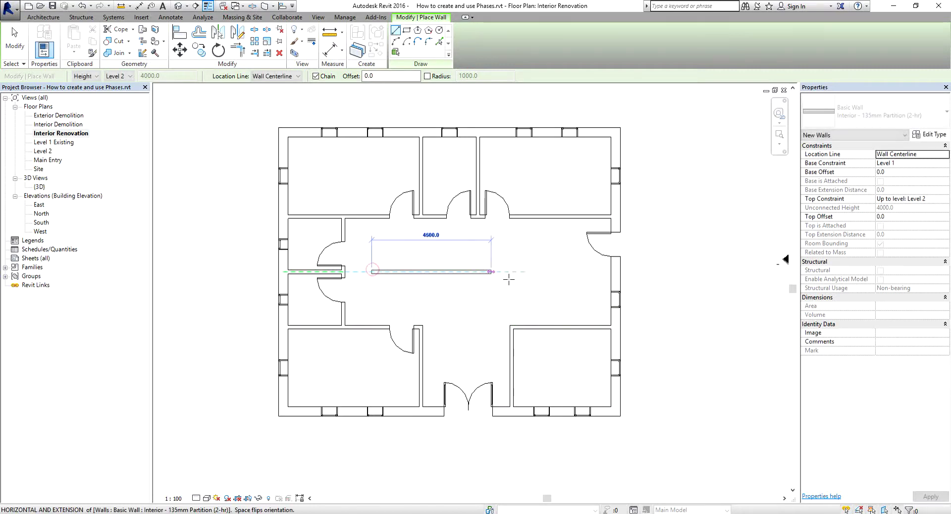
{"action": "left_click", "coordinate": [568, 271]}
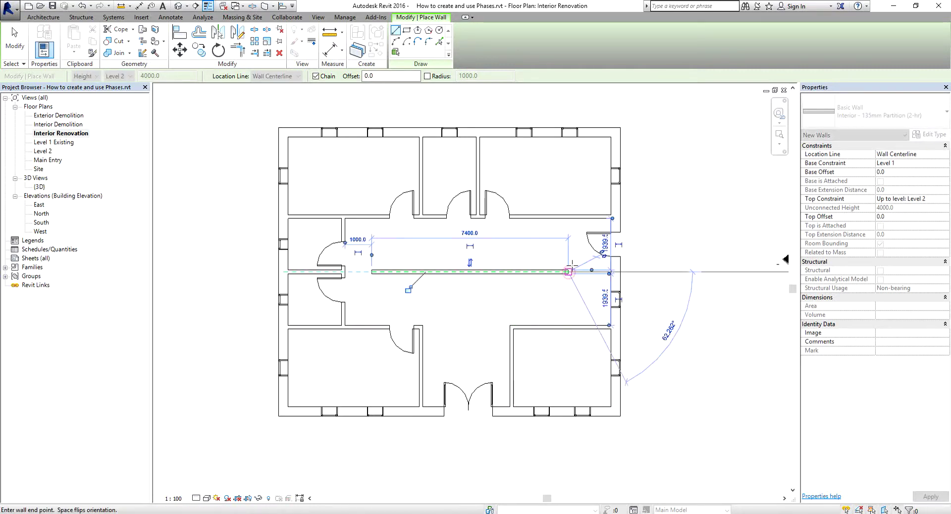
{"action": "left_click", "coordinate": [568, 292]}
{"action": "key", "text": "Escape"}
{"action": "key", "text": "Escape"}
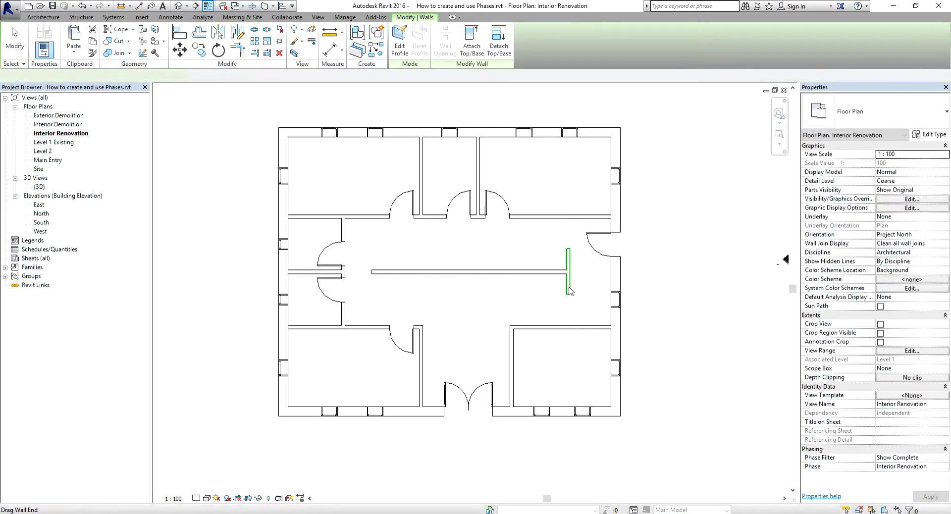
Step: Mirror the short end wall about a vertical axis through the midpoint of the long central partition
{"action": "left_click", "coordinate": [568, 290]}
{"action": "left_click", "coordinate": [238, 33]}
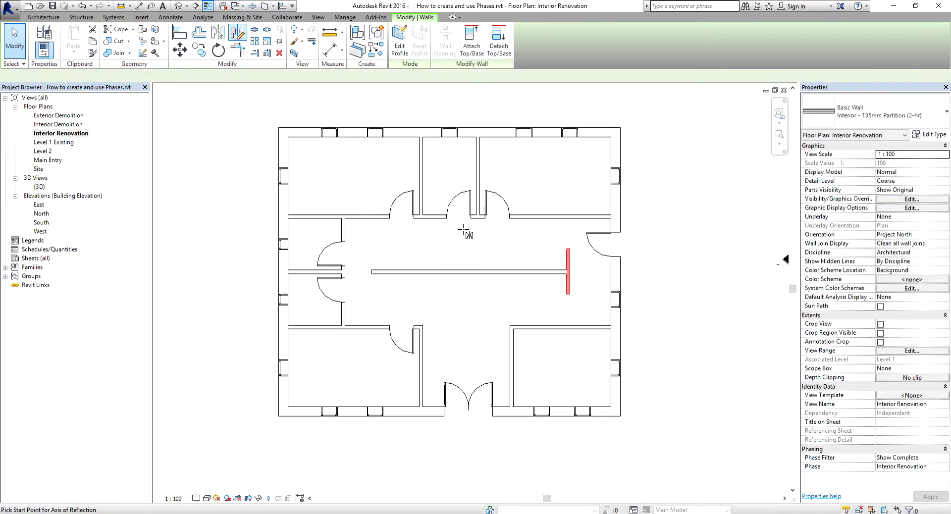
{"action": "left_click", "coordinate": [470, 269]}
{"action": "left_click", "coordinate": [469, 244]}
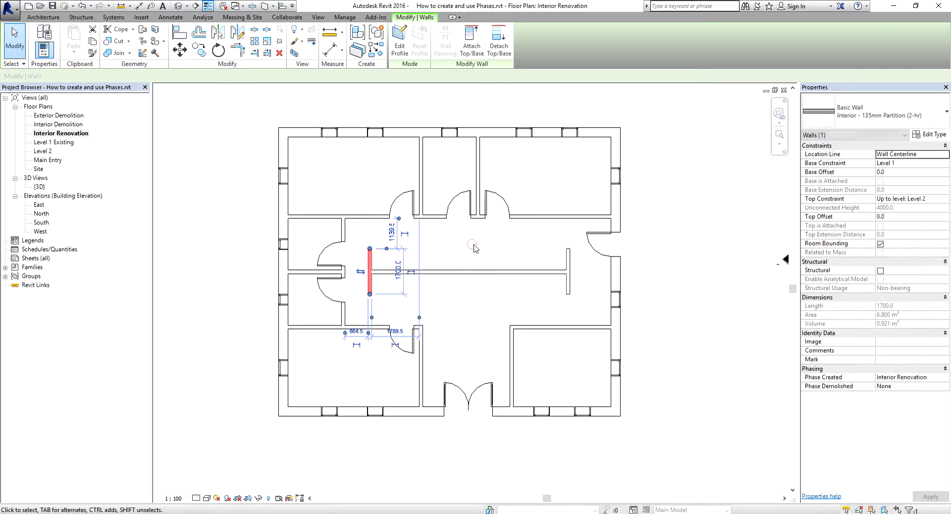
{"action": "key", "text": "Escape"}
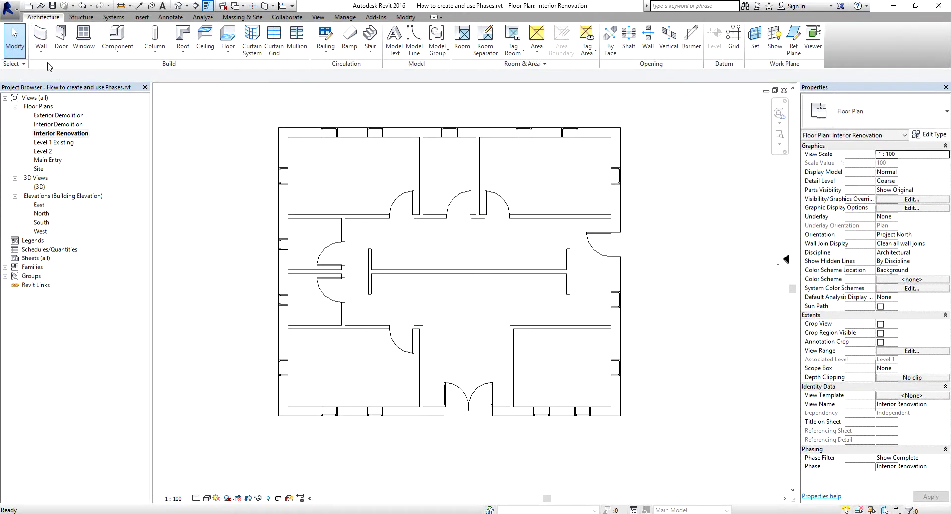
Step: Place an M_Single-Flush 0915 x 2134mm door in the new corner room's horizontal wall, near its inner corner
{"action": "left_click", "coordinate": [61, 36]}
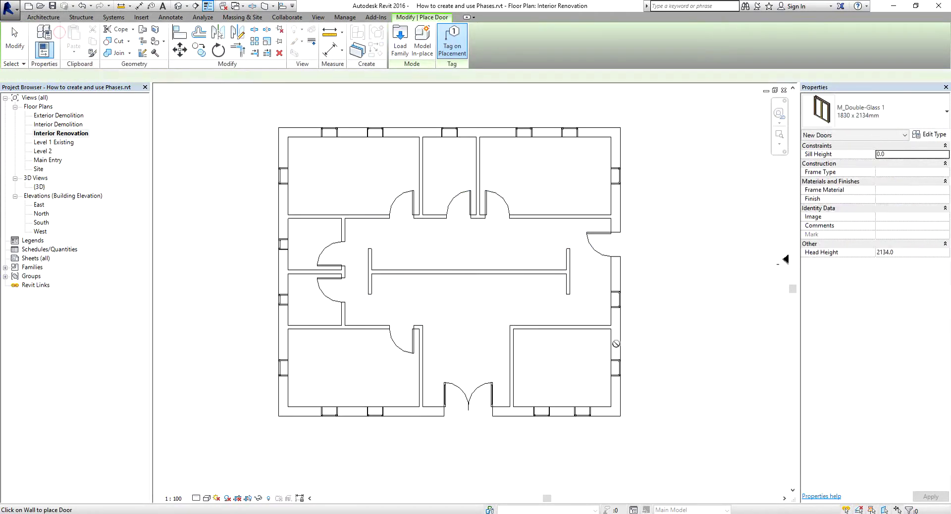
{"action": "left_click", "coordinate": [871, 111]}
{"action": "left_click", "coordinate": [842, 194]}
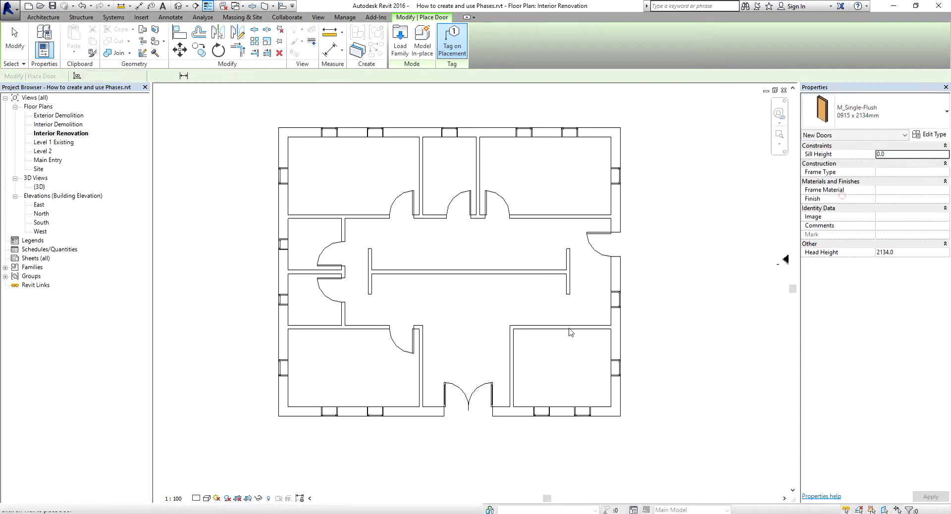
{"action": "left_click", "coordinate": [528, 332]}
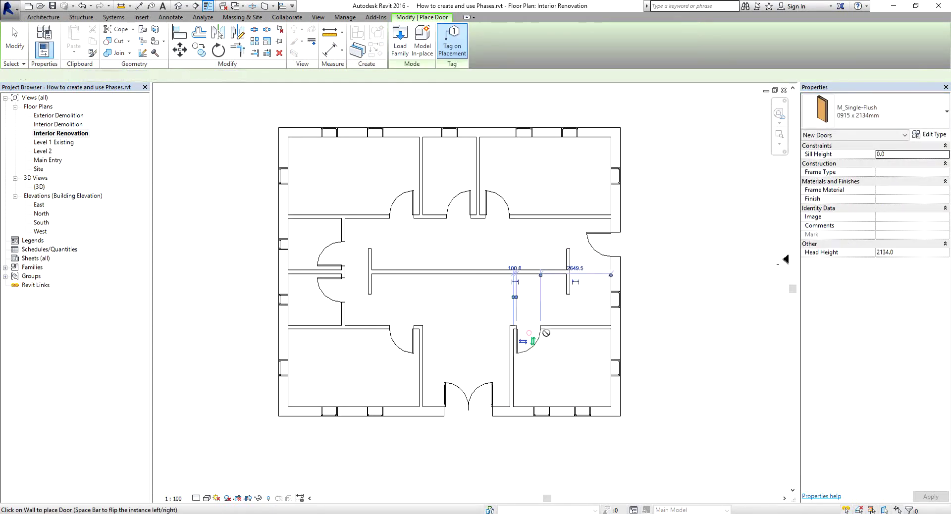
{"action": "left_click", "coordinate": [13, 35]}
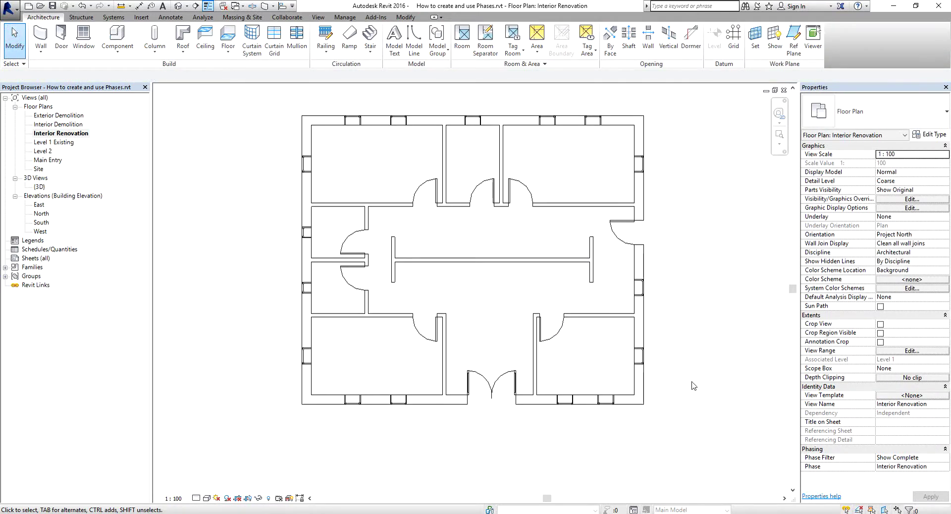
Step: Review the Level 1 Existing, Exterior Demolition, Main Entry, Interior Demolition and Interior Renovation floor plans in phase order
{"action": "scroll", "coordinate": [666, 316], "scroll_direction": "up", "scroll_amount": 1}
{"action": "scroll", "coordinate": [619, 310], "scroll_direction": "up", "scroll_amount": 1}
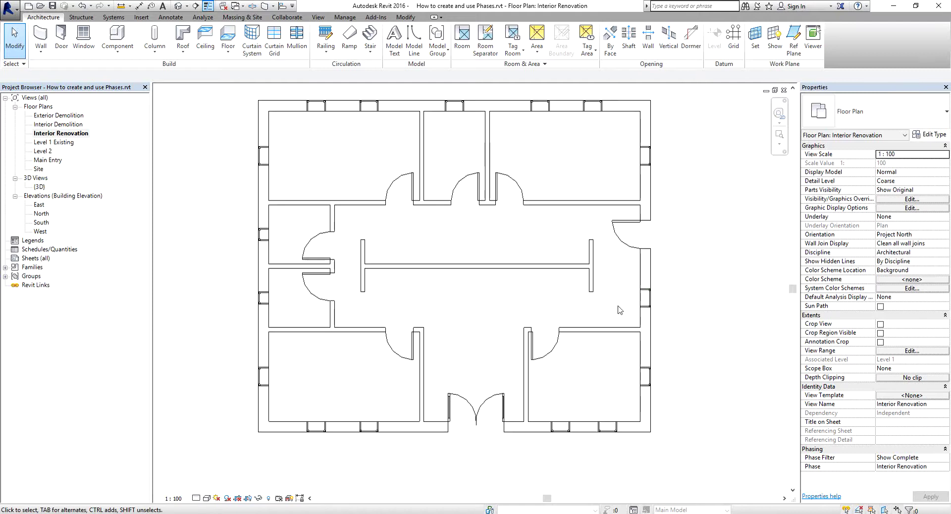
{"action": "middle_click_drag", "start_coordinate": [618, 310], "coordinate": [638, 322]}
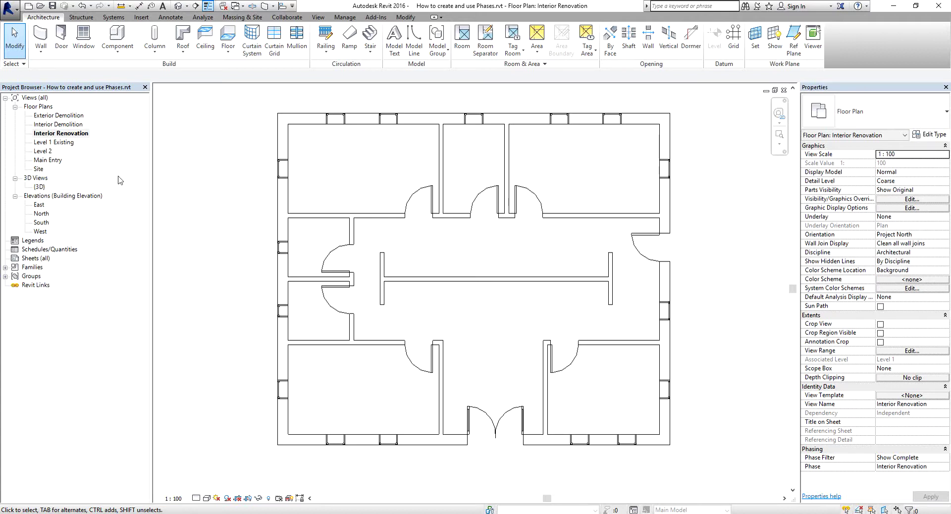
{"action": "double_click", "coordinate": [55, 143]}
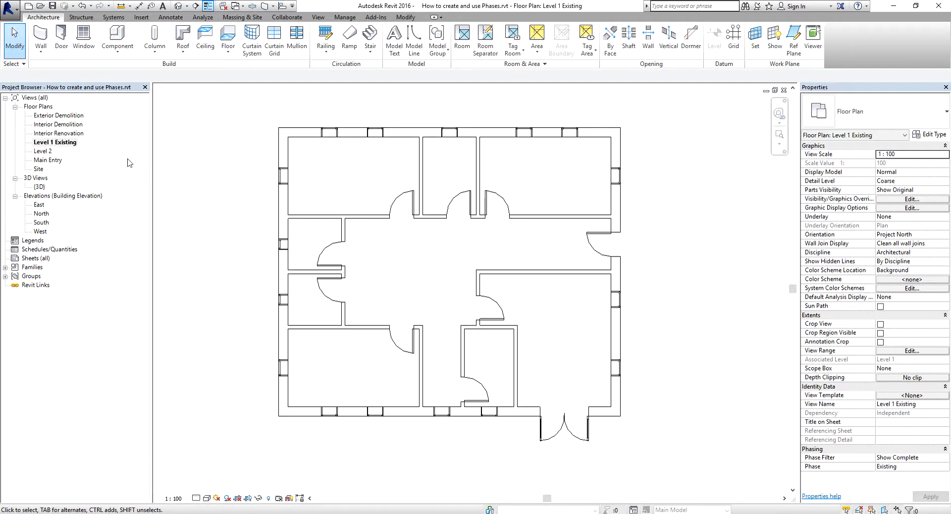
{"action": "double_click", "coordinate": [66, 118]}
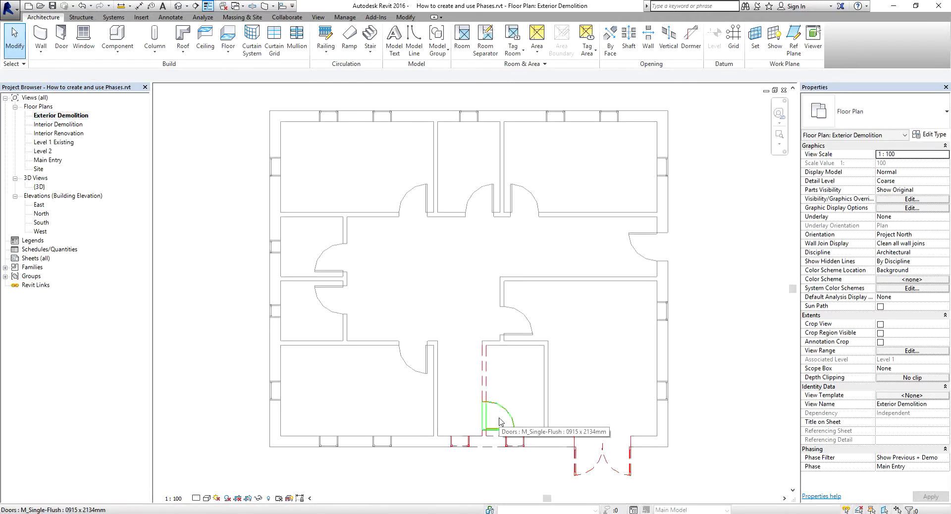
{"action": "left_click", "coordinate": [52, 160]}
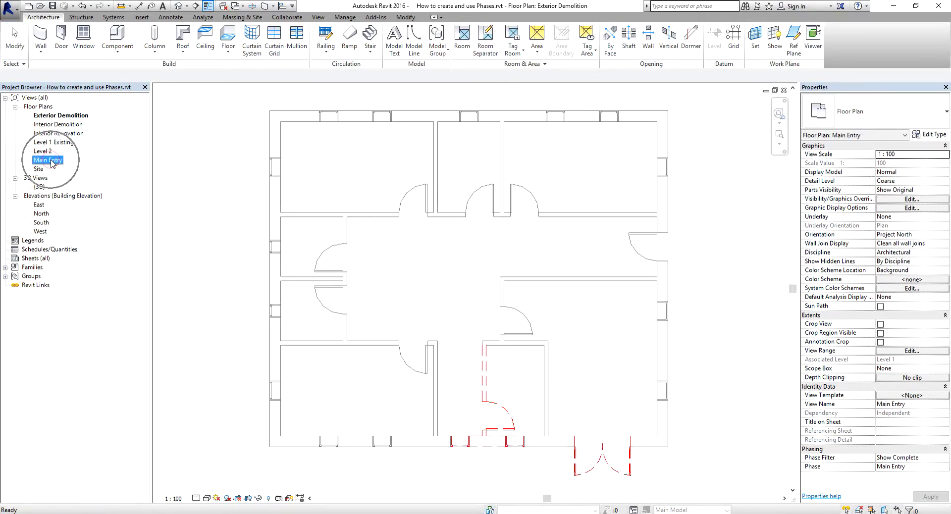
{"action": "double_click", "coordinate": [52, 160]}
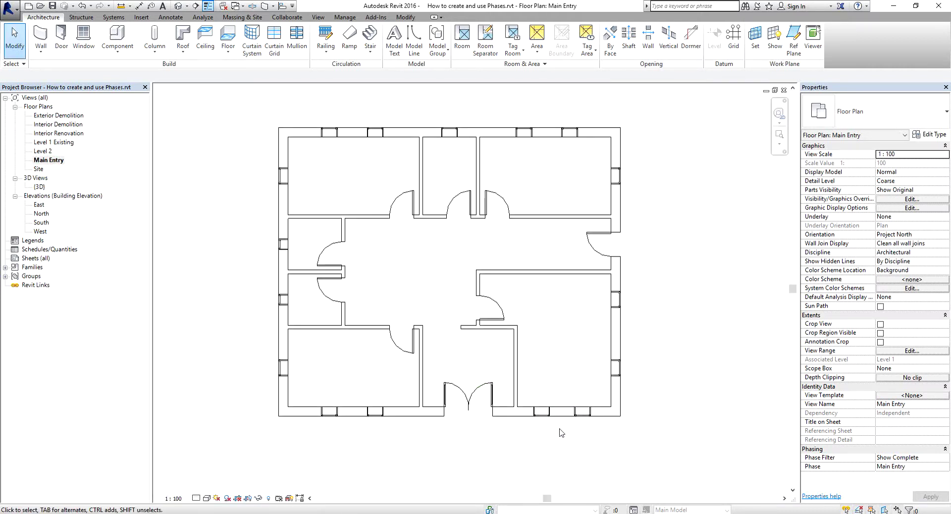
{"action": "double_click", "coordinate": [65, 125]}
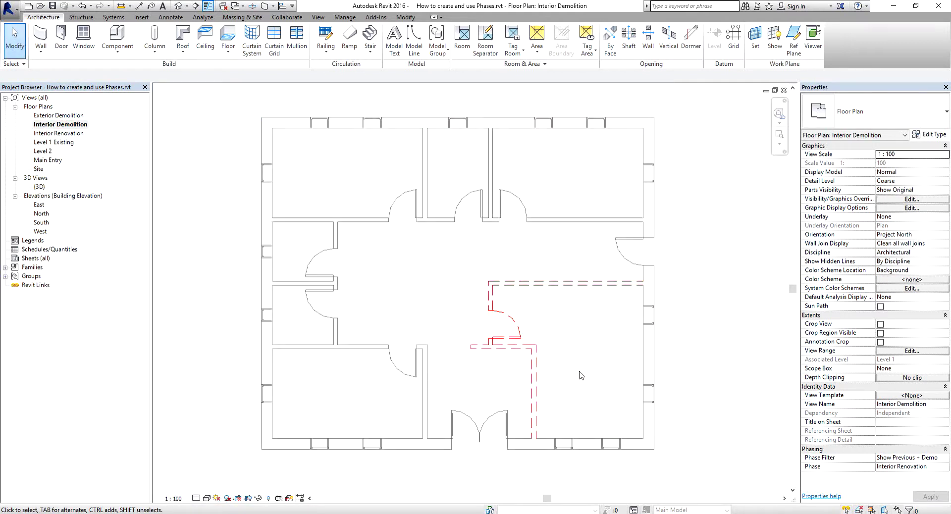
{"action": "double_click", "coordinate": [63, 133]}
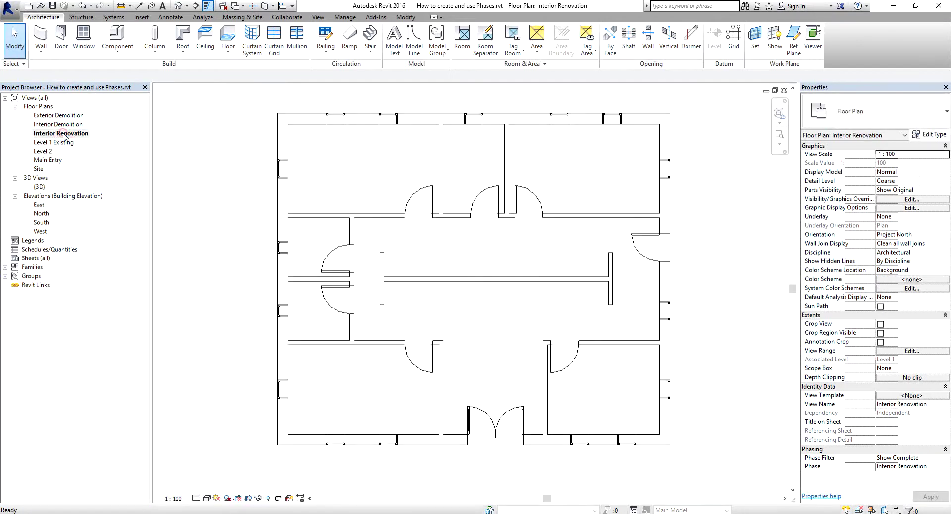
Step: Dismiss the Facebook notification pop-ups covering the view's phasing properties
{"action": "scroll", "coordinate": [719, 337], "scroll_direction": "down", "scroll_amount": 1}
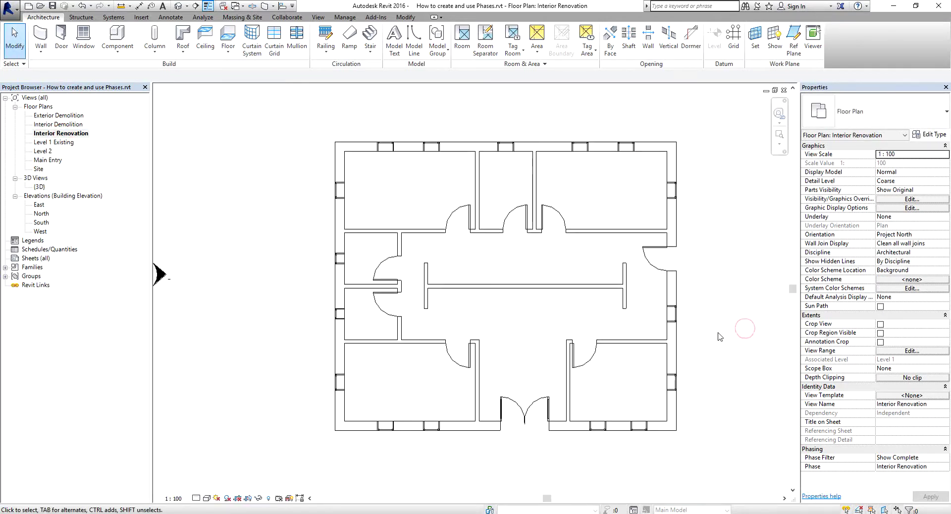
{"action": "middle_click_drag", "start_coordinate": [719, 337], "coordinate": [697, 338]}
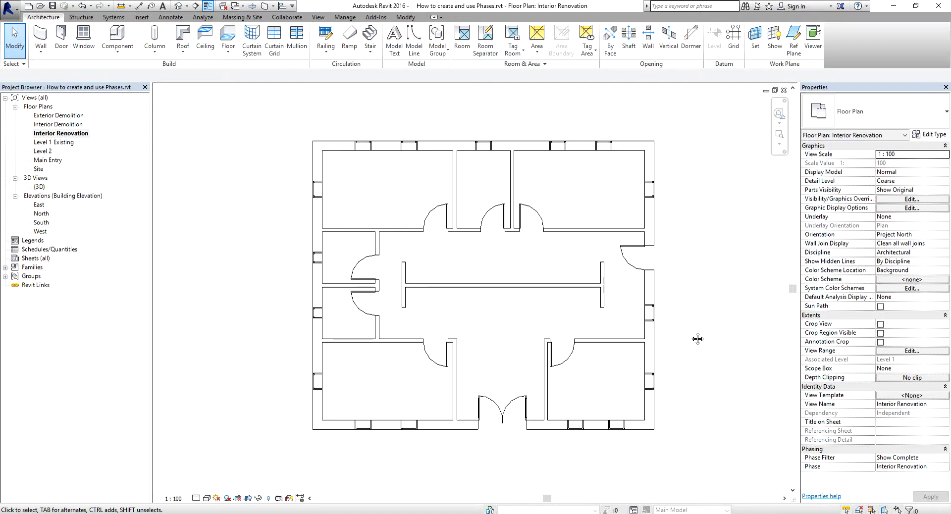
{"action": "left_click", "coordinate": [687, 294]}
{"action": "scroll", "coordinate": [569, 327], "scroll_direction": "up", "scroll_amount": 1}
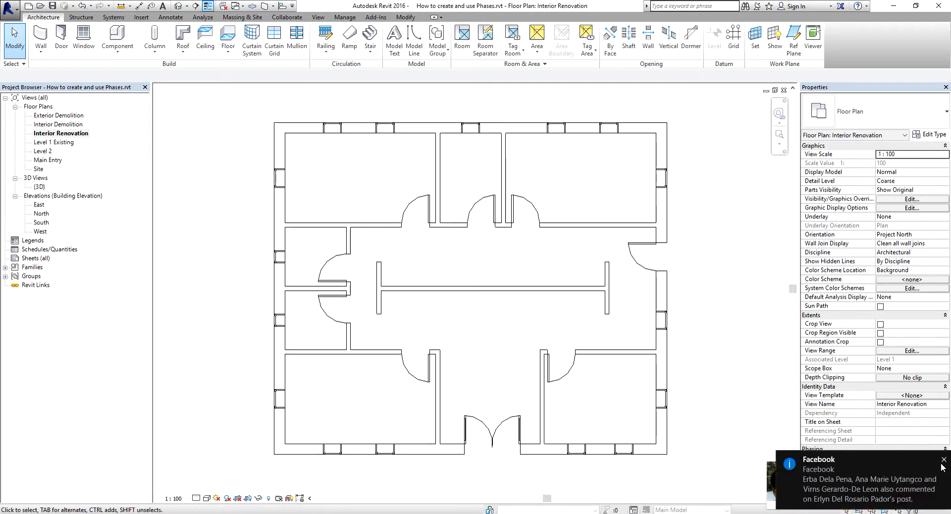
{"action": "left_click", "coordinate": [943, 460]}
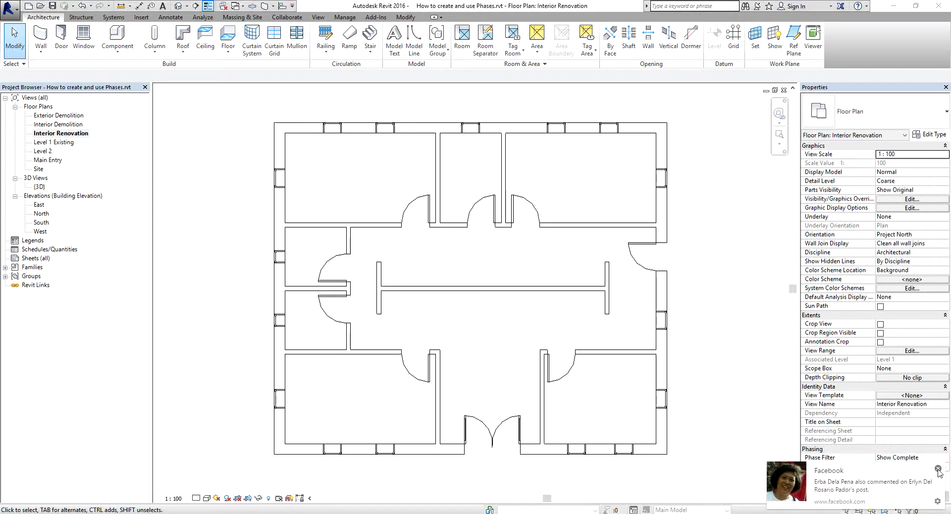
{"action": "left_click", "coordinate": [938, 469]}
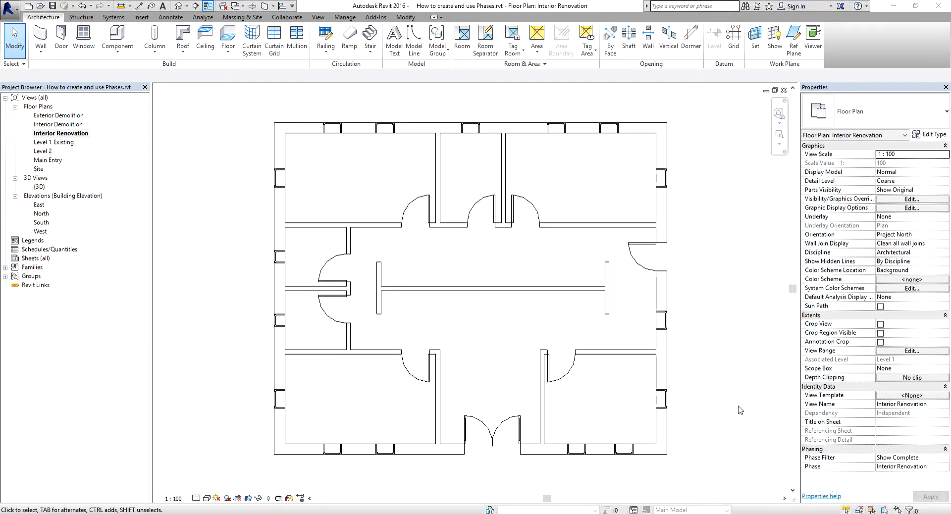
Step: Switch the Interior Renovation view's Phase to Existing and to Main Entry to compare the plan states
{"action": "left_click", "coordinate": [945, 467]}
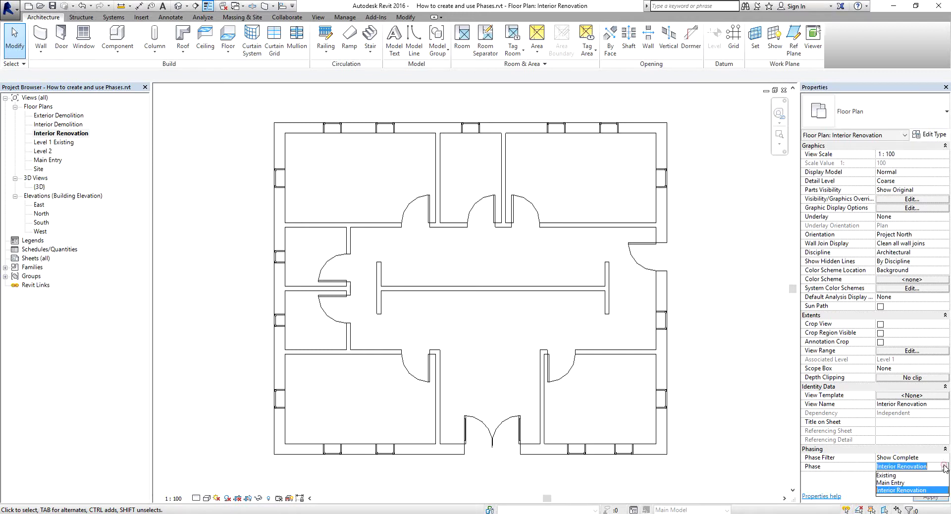
{"action": "left_click", "coordinate": [888, 475]}
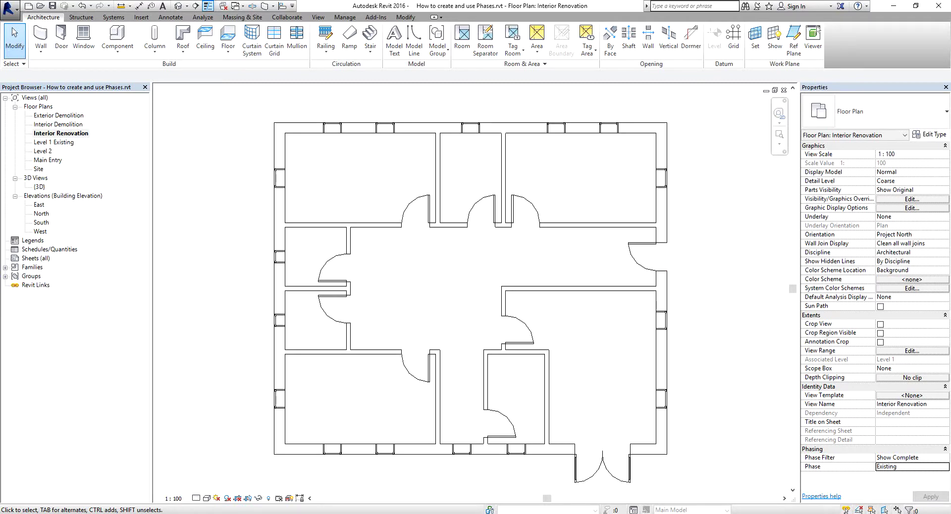
{"action": "left_click", "coordinate": [945, 469]}
{"action": "left_click", "coordinate": [898, 485]}
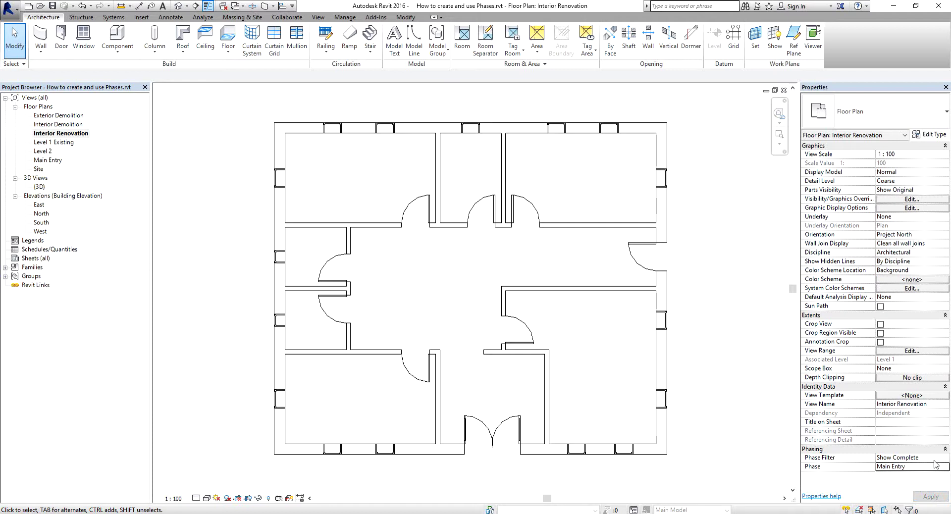
Step: Cycle the Interior Renovation view's Phase through Existing, Main Entry and Interior Renovation to compare the plan states, ending on Interior Renovation
{"action": "left_click", "coordinate": [945, 469]}
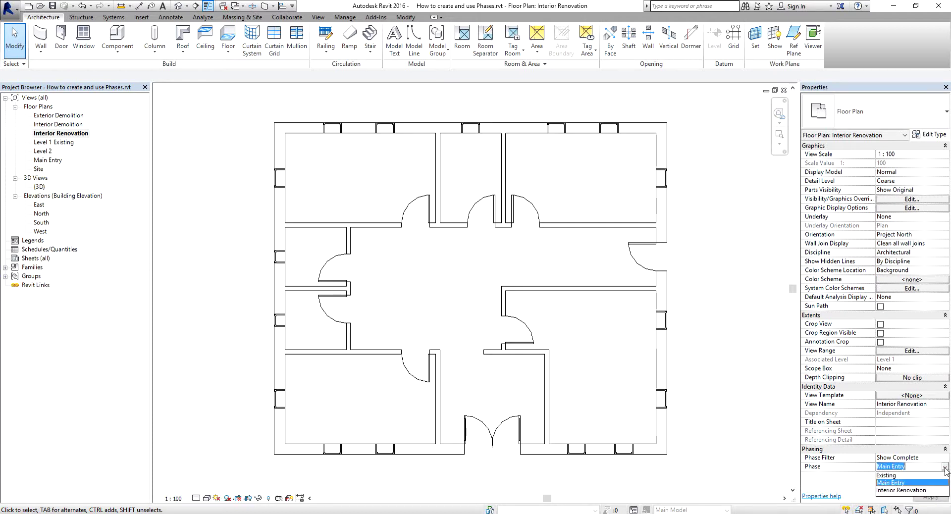
{"action": "left_click", "coordinate": [897, 493]}
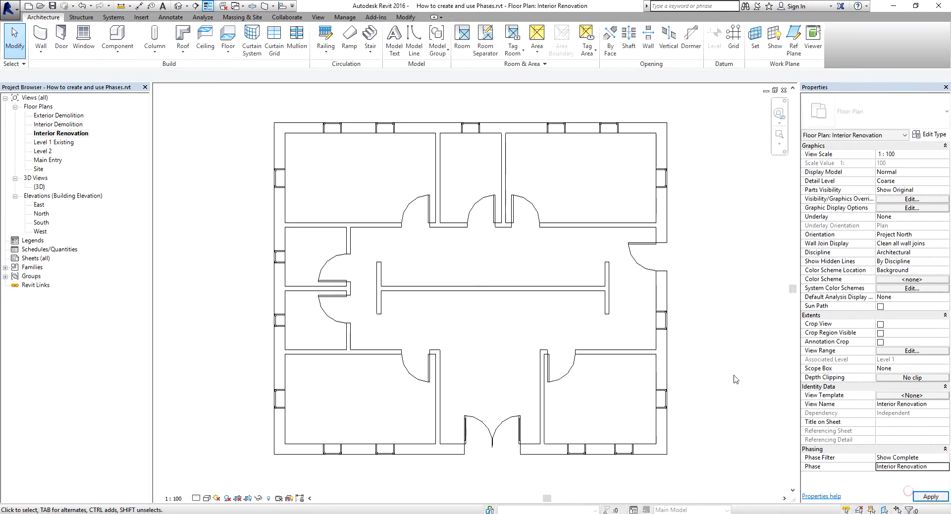
{"action": "left_click", "coordinate": [945, 469]}
{"action": "left_click", "coordinate": [892, 476]}
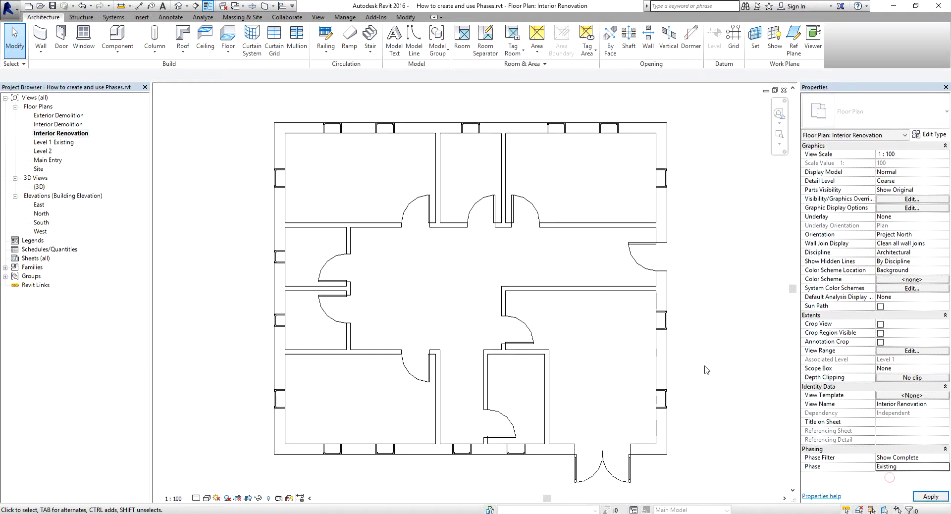
{"action": "left_click", "coordinate": [945, 470]}
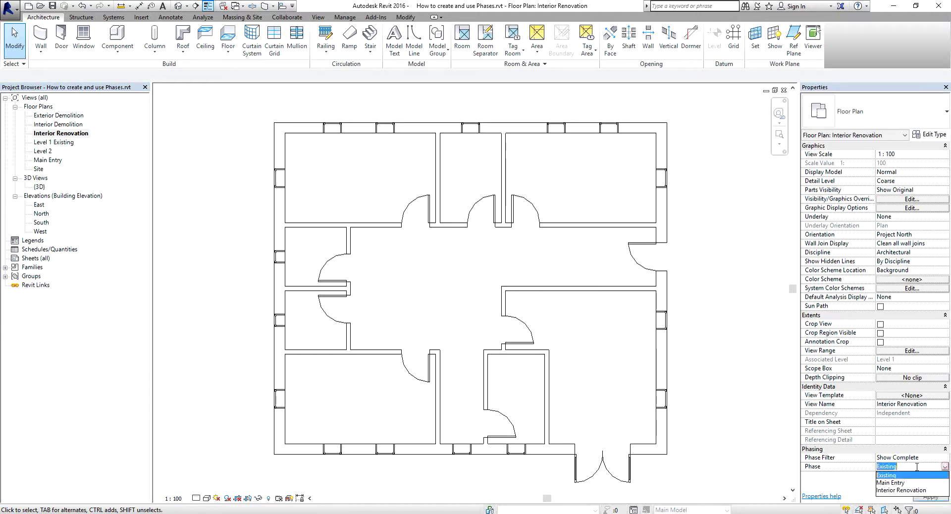
{"action": "left_click", "coordinate": [890, 484]}
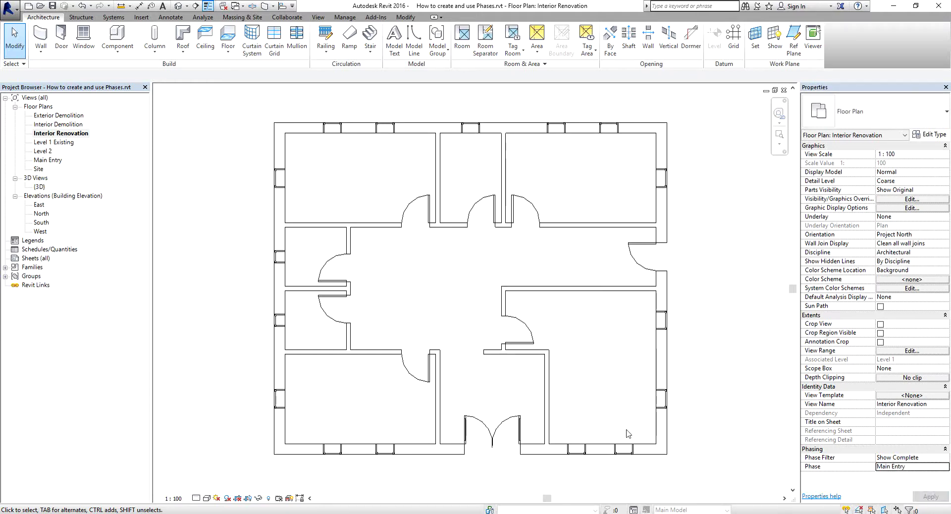
{"action": "left_click", "coordinate": [945, 468]}
{"action": "left_click", "coordinate": [896, 493]}
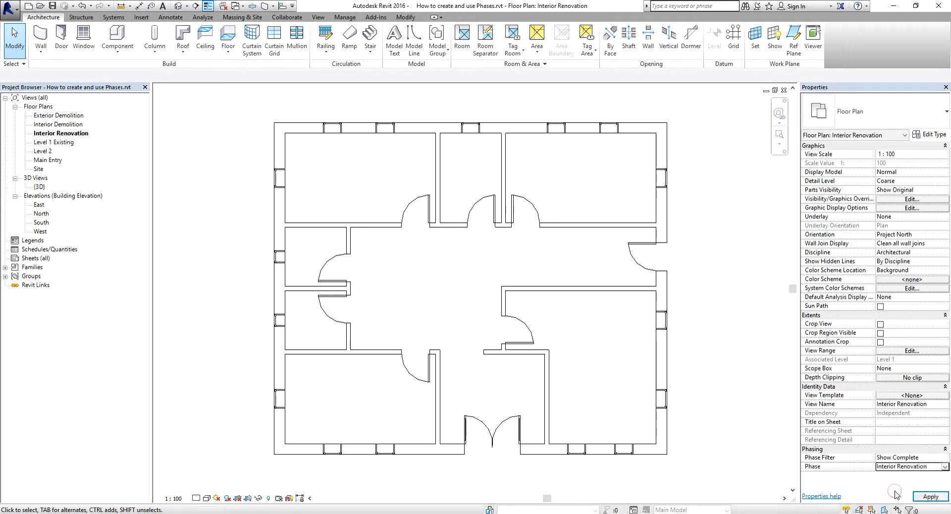
{"action": "left_click", "coordinate": [942, 468]}
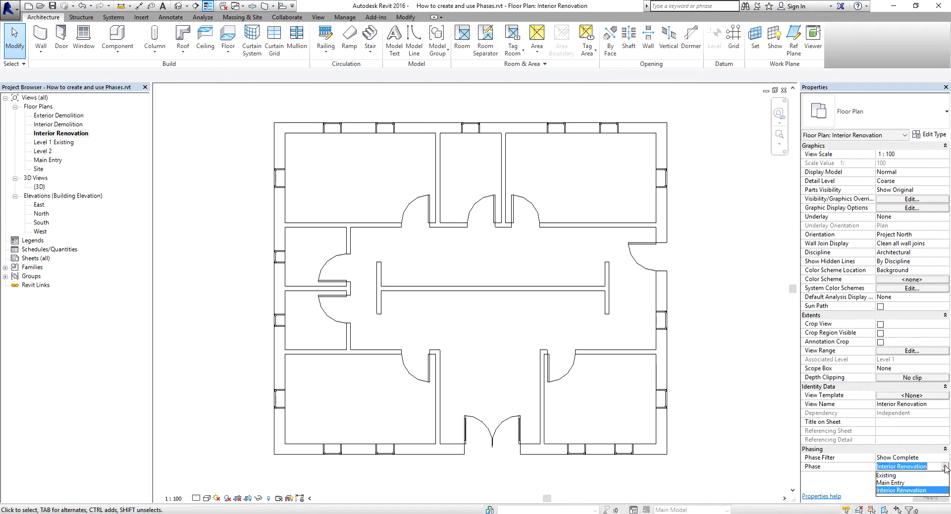
{"action": "left_click", "coordinate": [890, 475]}
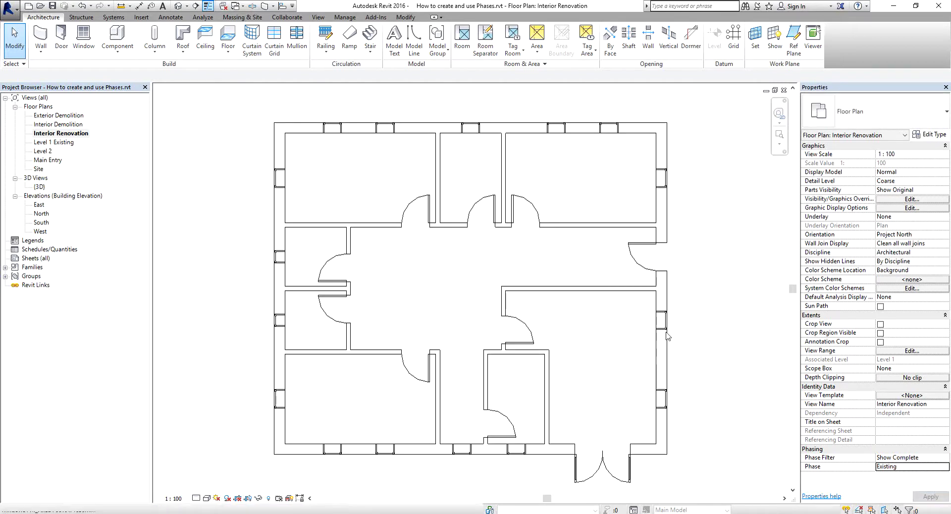
{"action": "left_click", "coordinate": [905, 469]}
{"action": "left_click", "coordinate": [945, 466]}
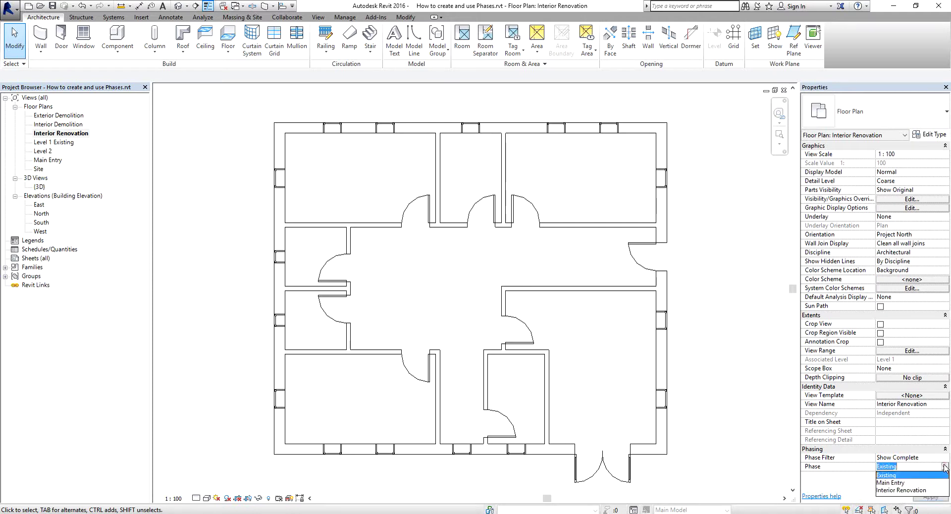
{"action": "left_click", "coordinate": [891, 483]}
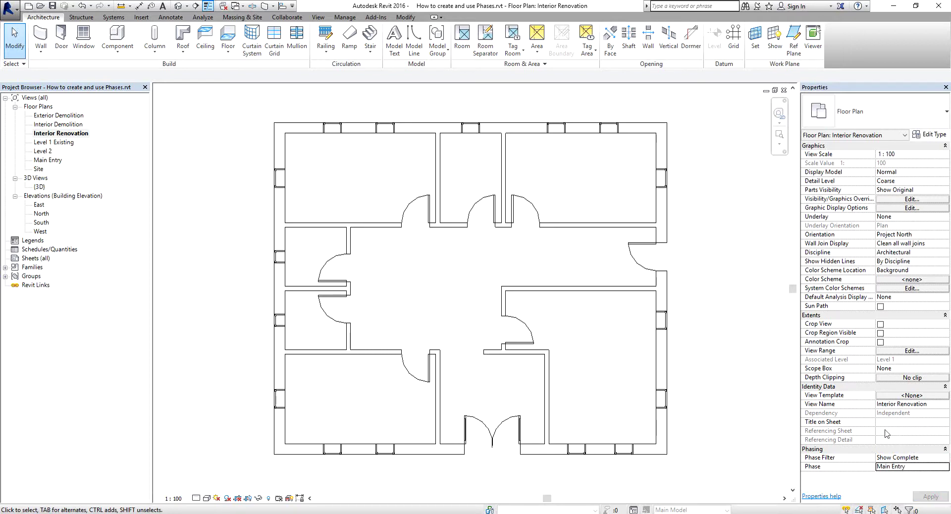
{"action": "left_click", "coordinate": [941, 467]}
{"action": "left_click", "coordinate": [944, 467]}
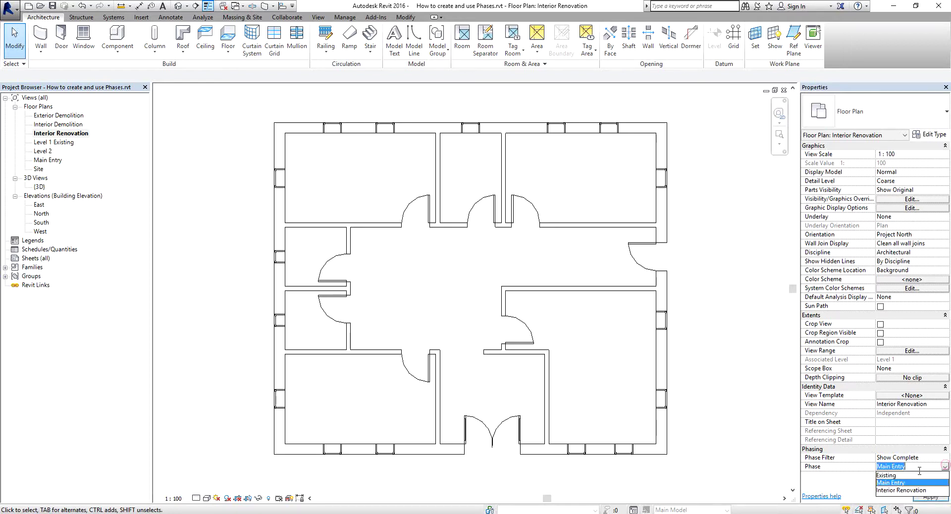
{"action": "left_click", "coordinate": [894, 491]}
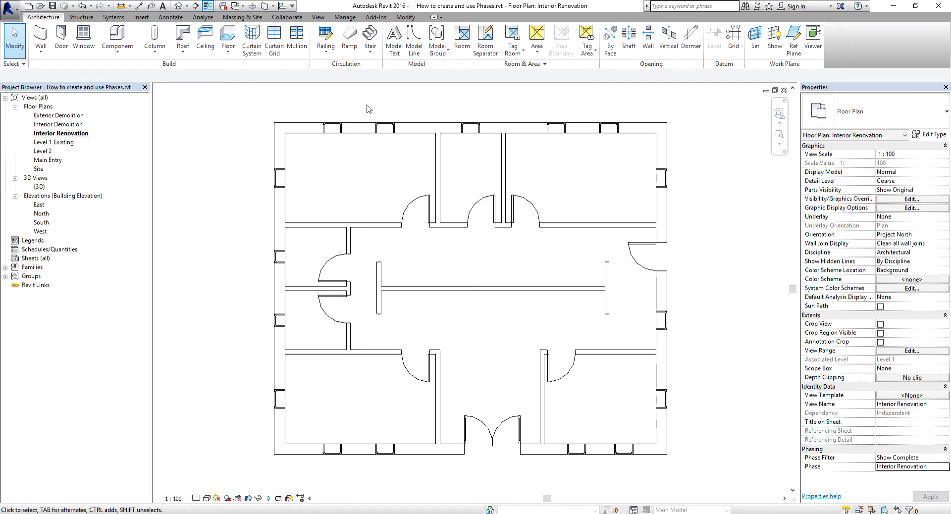
Step: Open the default 3D view and apply the Show Complete phase filter with the Phase at Interior Renovation
{"action": "left_click", "coordinate": [178, 8]}
{"action": "mouse_move", "coordinate": [605, 437]}
{"action": "middle_mouse_down", "text": "shift"}
{"action": "mouse_move", "coordinate": [636, 393]}
{"action": "mouse_move", "coordinate": [608, 439]}
{"action": "middle_mouse_up", "text": "shift"}
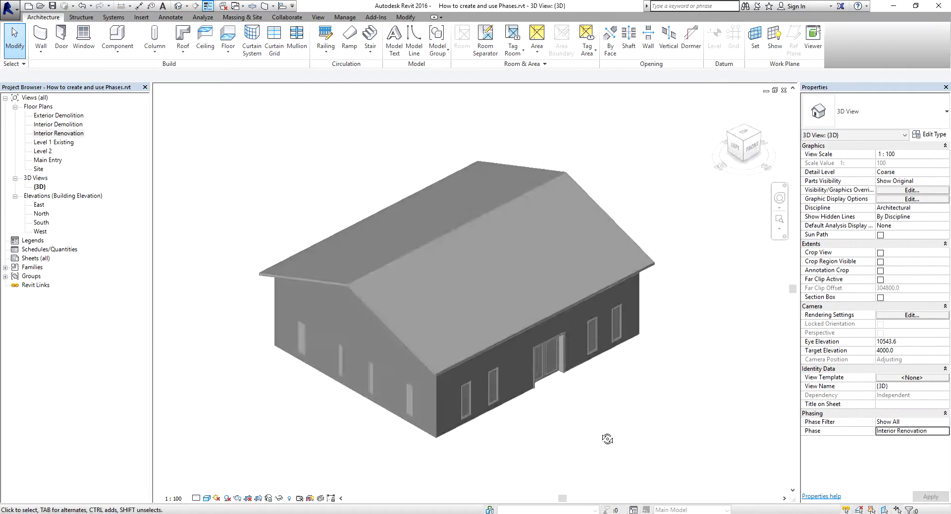
{"action": "left_click", "coordinate": [945, 422]}
{"action": "left_click", "coordinate": [944, 422]}
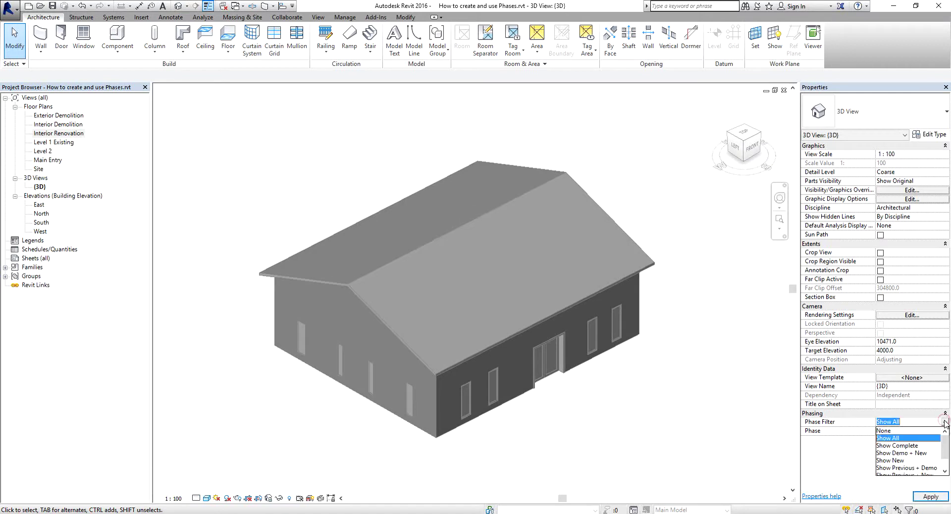
{"action": "left_click", "coordinate": [908, 446]}
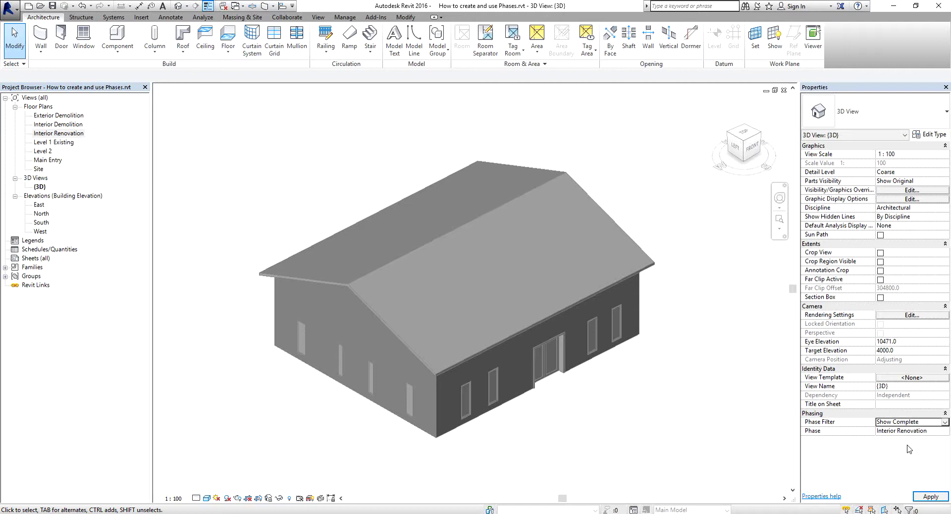
{"action": "left_click", "coordinate": [945, 431]}
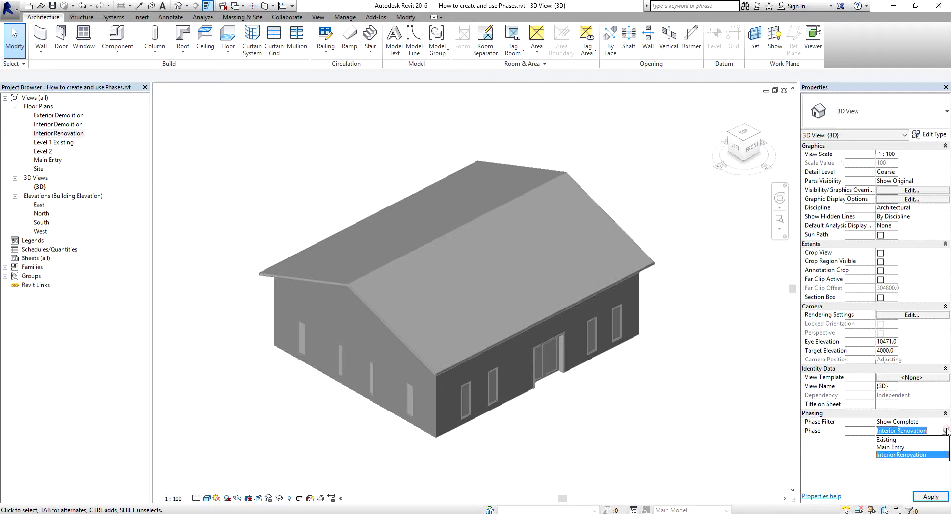
{"action": "left_click", "coordinate": [916, 454]}
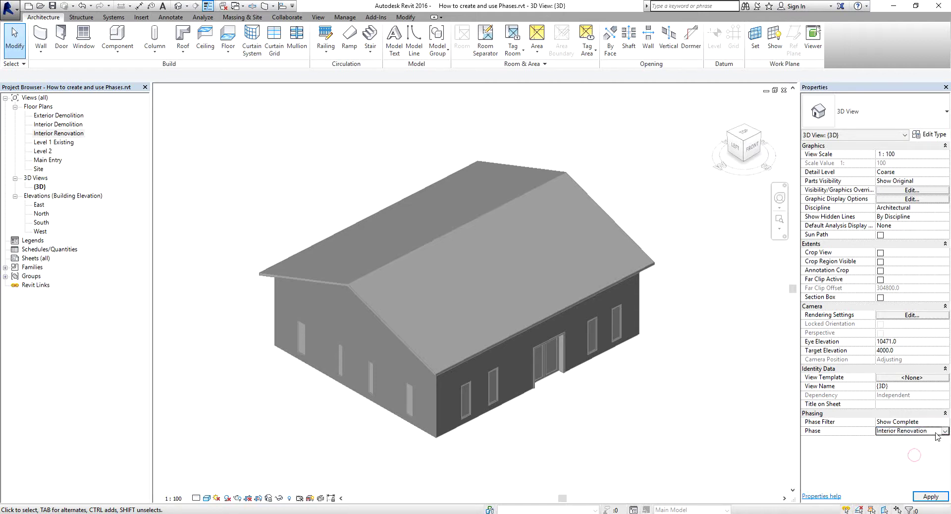
{"action": "left_click", "coordinate": [929, 496]}
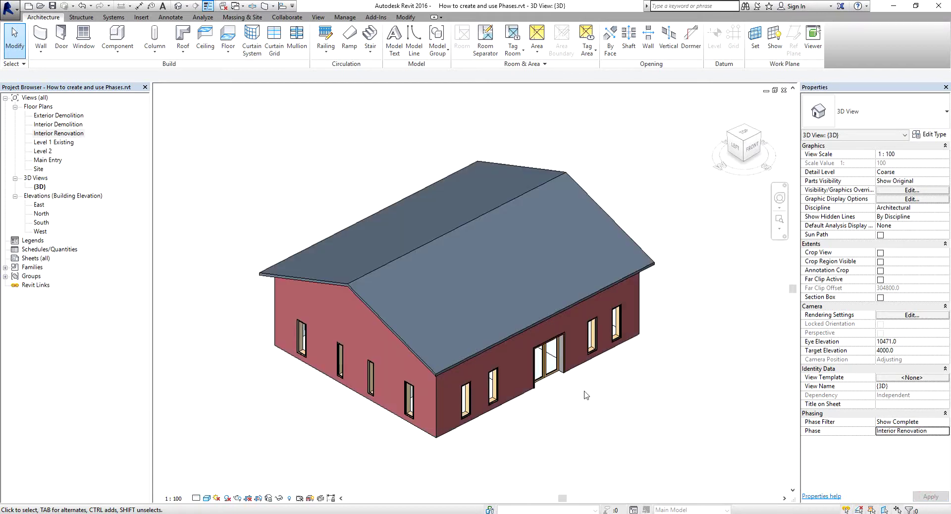
Step: From beneath the 3D model, compare the Existing, Main Entry and Interior Renovation phases, ending on Interior Renovation
{"action": "middle_click_drag", "start_coordinate": [567, 415], "coordinate": [573, 325], "text": "shift"}
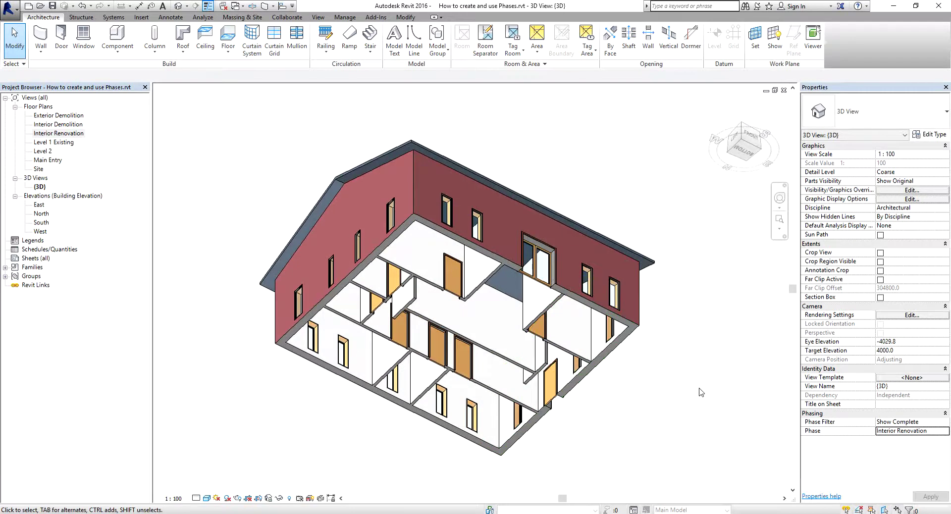
{"action": "scroll", "coordinate": [639, 347], "scroll_direction": "up", "scroll_amount": 4}
{"action": "middle_click_drag", "start_coordinate": [639, 348], "coordinate": [931, 424], "text": "shift"}
{"action": "left_click", "coordinate": [943, 431]}
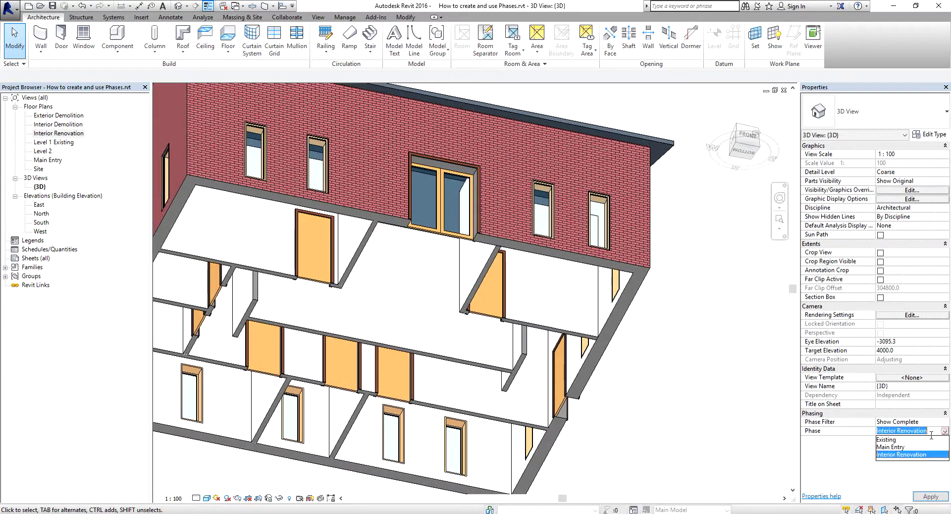
{"action": "left_click", "coordinate": [881, 440]}
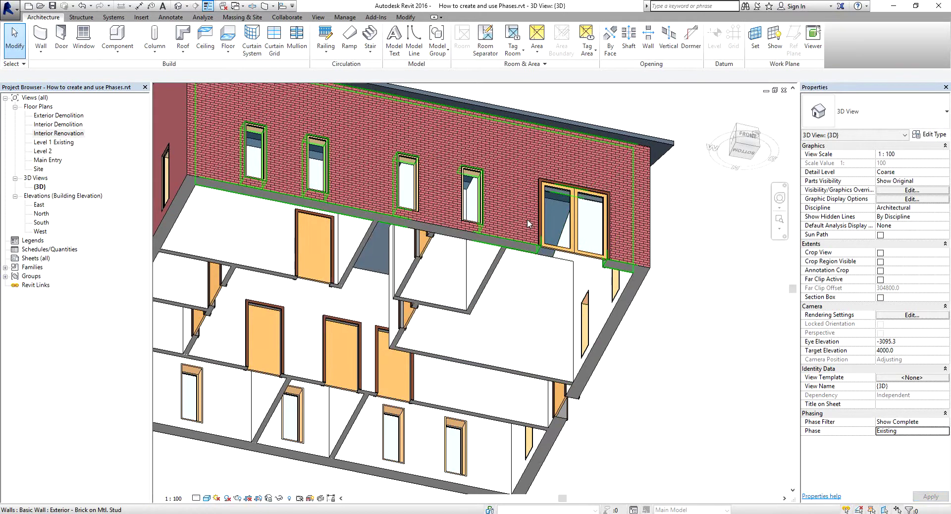
{"action": "left_click", "coordinate": [945, 431]}
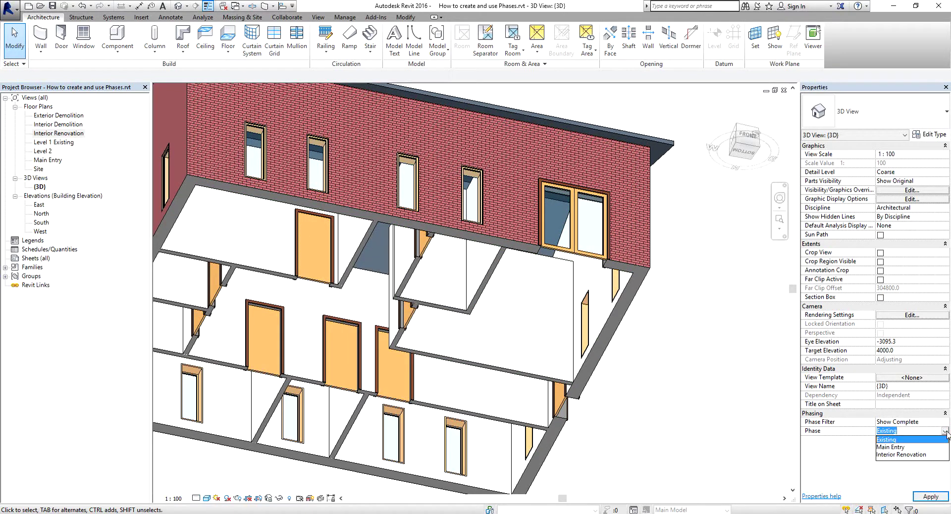
{"action": "left_click", "coordinate": [897, 447]}
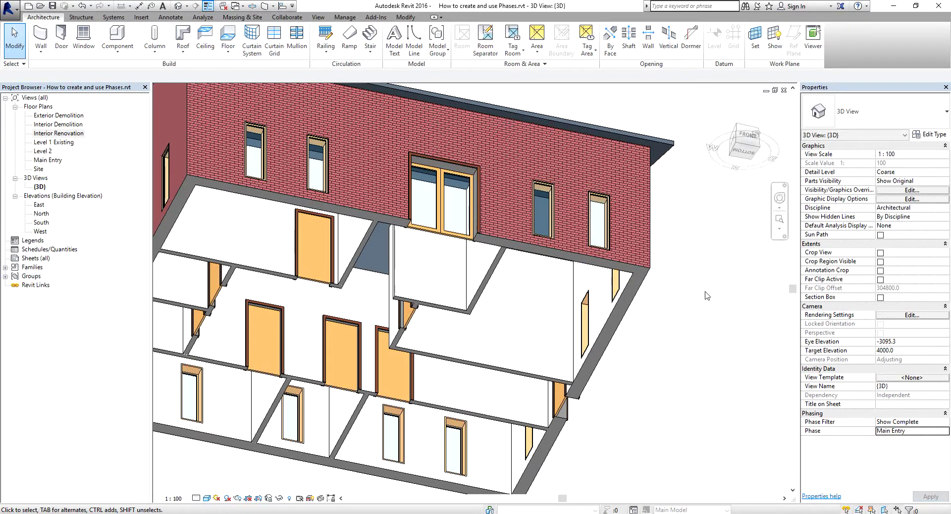
{"action": "left_click", "coordinate": [944, 431]}
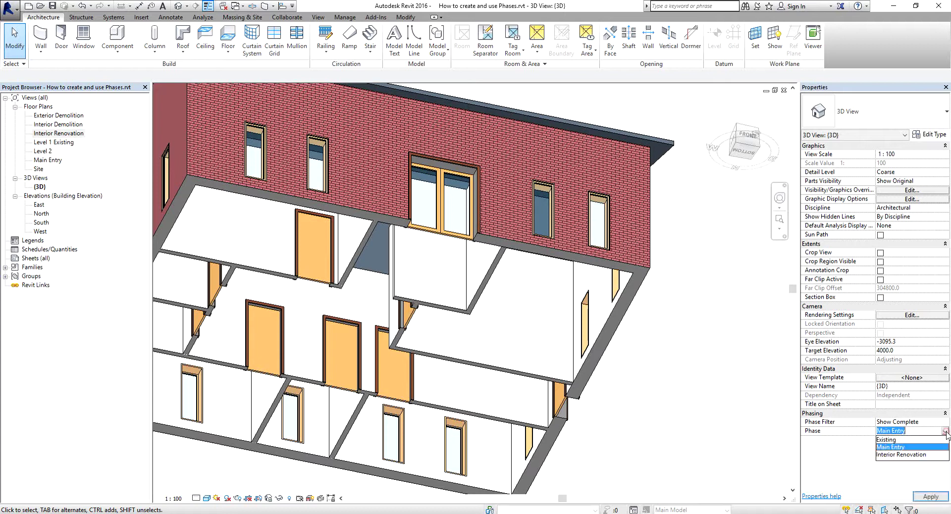
{"action": "left_click", "coordinate": [898, 455]}
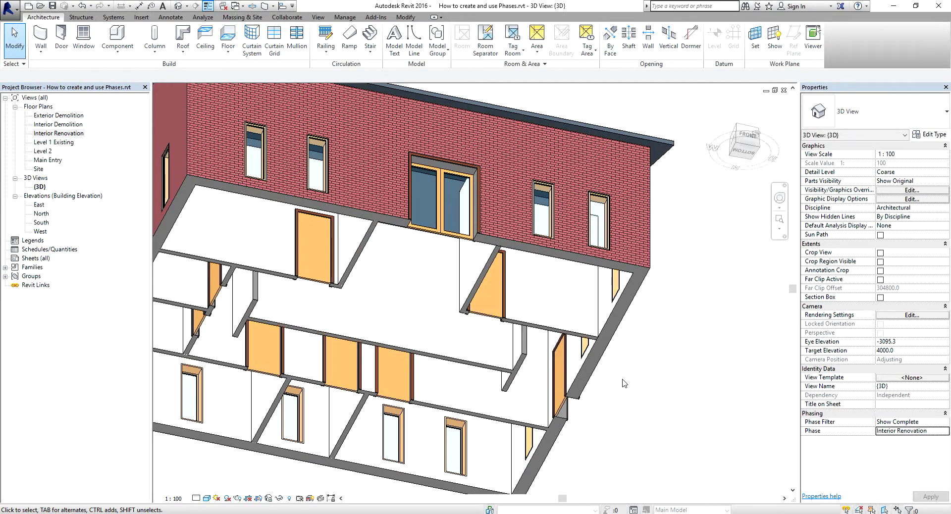
Step: Return the 3D view to its home orientation, showing the building's exterior from above
{"action": "middle_click_drag", "start_coordinate": [688, 372], "coordinate": [531, 439], "text": "shift"}
{"action": "left_click", "coordinate": [723, 104]}
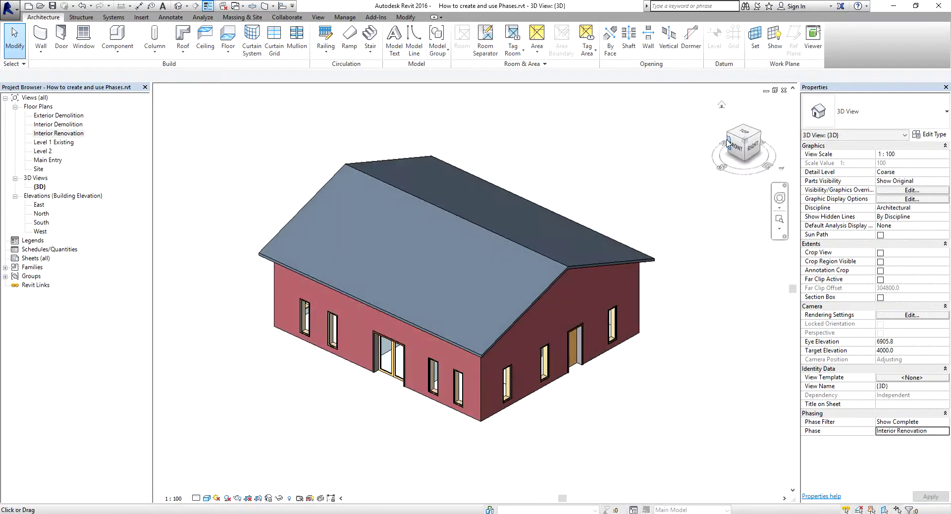
{"action": "left_click", "coordinate": [722, 106]}
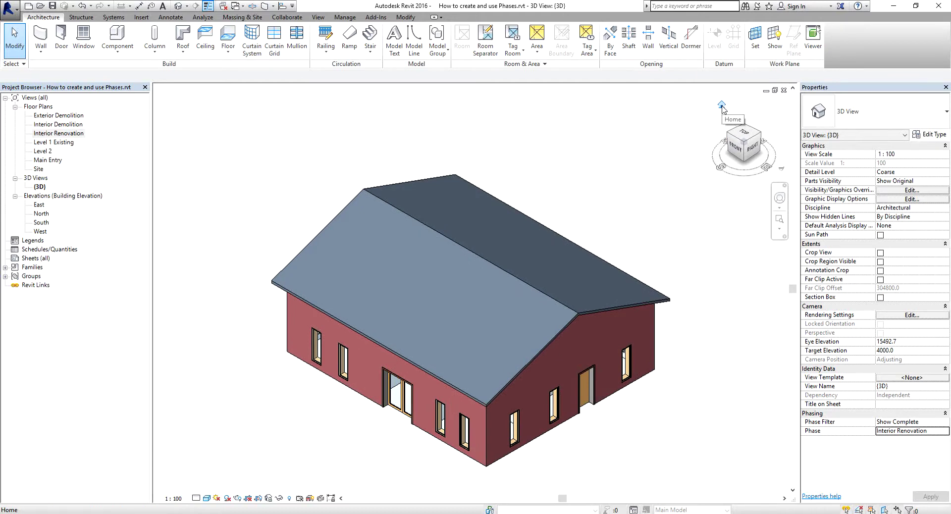
Step: Review the graphic overrides for the Existing, Demolished, New and Temporary phase statuses in the project's phasing settings
{"action": "left_click", "coordinate": [342, 18]}
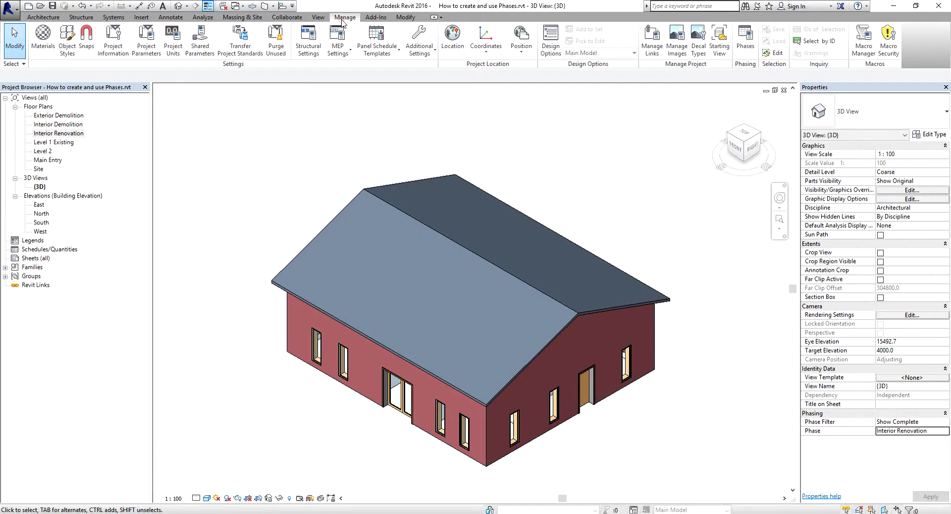
{"action": "left_click", "coordinate": [744, 35]}
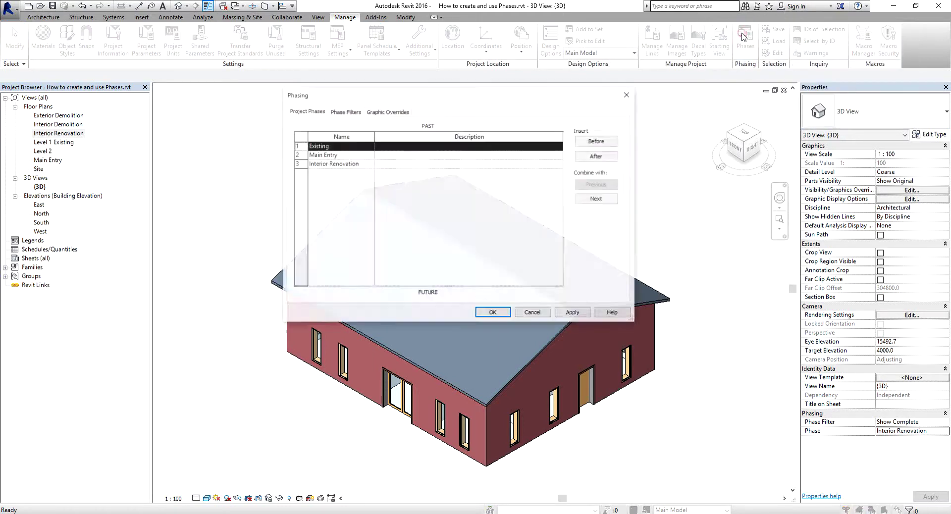
{"action": "left_click", "coordinate": [390, 112]}
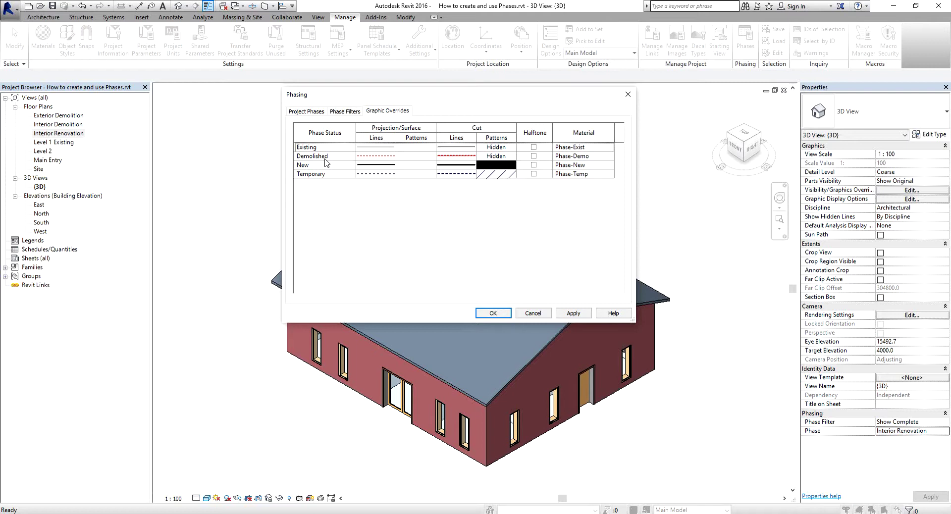
{"action": "left_click", "coordinate": [497, 313]}
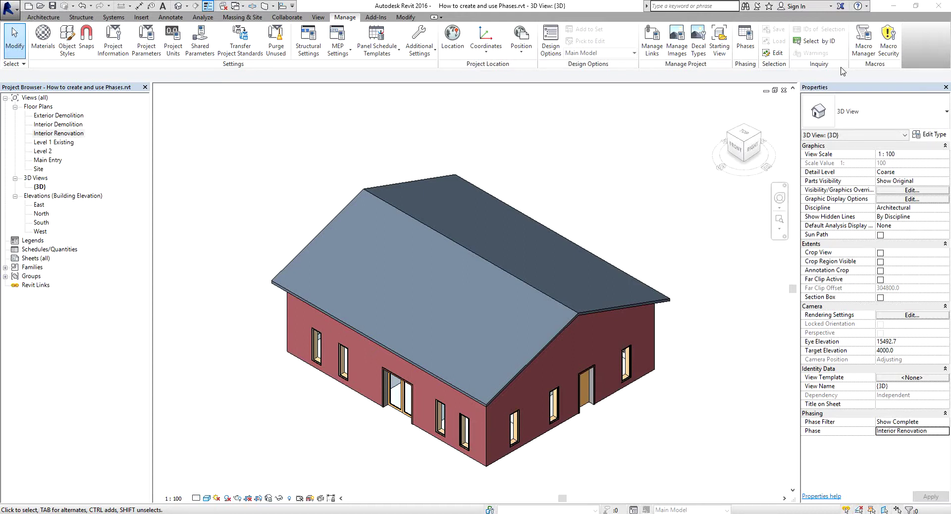
Step: With all other views closed, open the Level 1 Existing, Exterior Demolition, Main Entry, Interior Demolition and Interior Renovation floor plans
{"action": "double_click", "coordinate": [60, 143]}
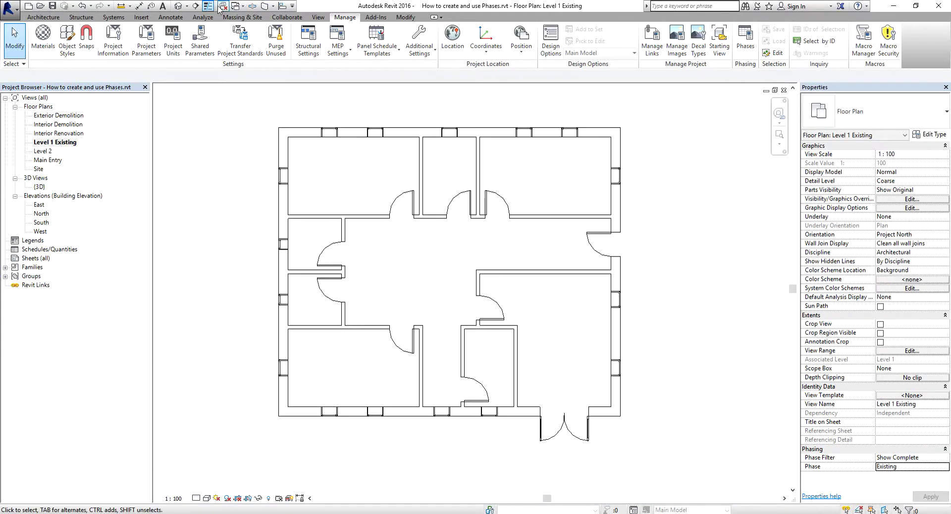
{"action": "double_click", "coordinate": [66, 116]}
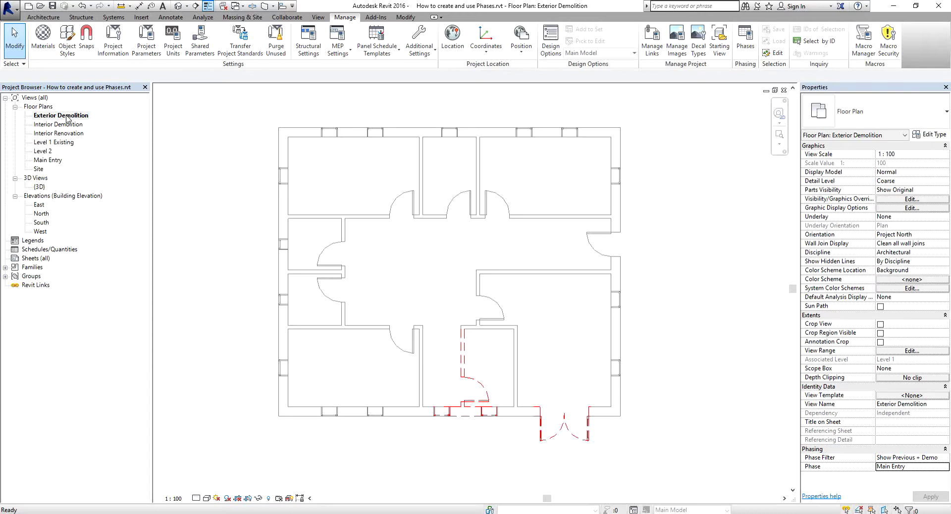
{"action": "double_click", "coordinate": [49, 160]}
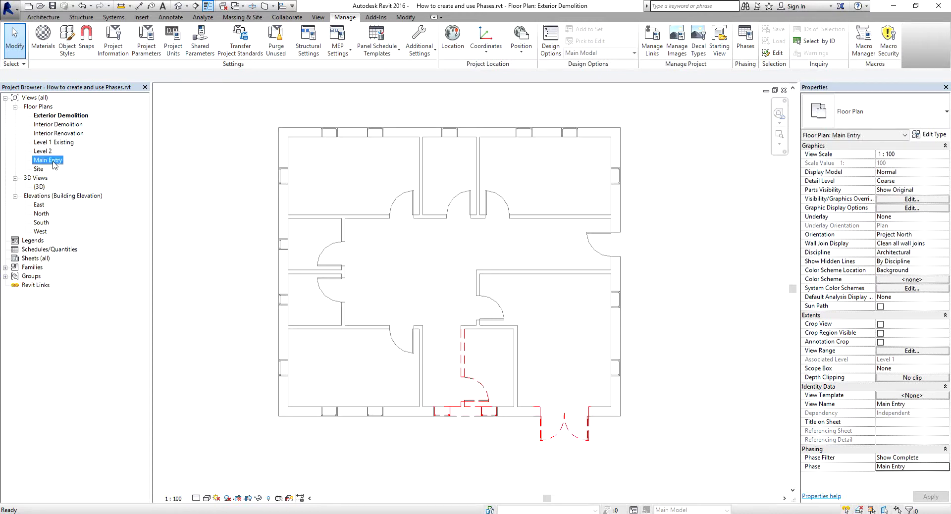
{"action": "double_click", "coordinate": [68, 125]}
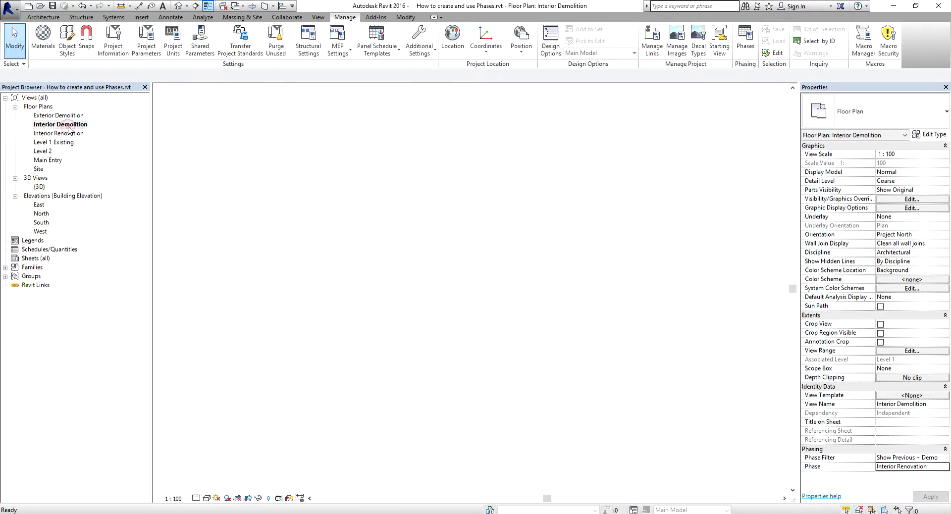
{"action": "left_click", "coordinate": [69, 134]}
{"action": "double_click", "coordinate": [69, 135]}
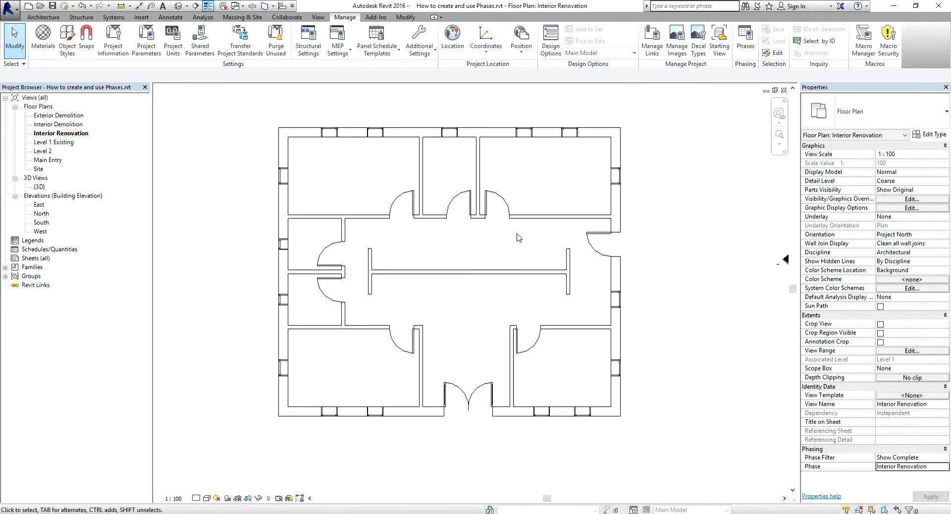
Step: Tile the five open floor plan windows and zoom all of them to fit
{"action": "key", "text": "w"}
{"action": "key", "text": "t"}
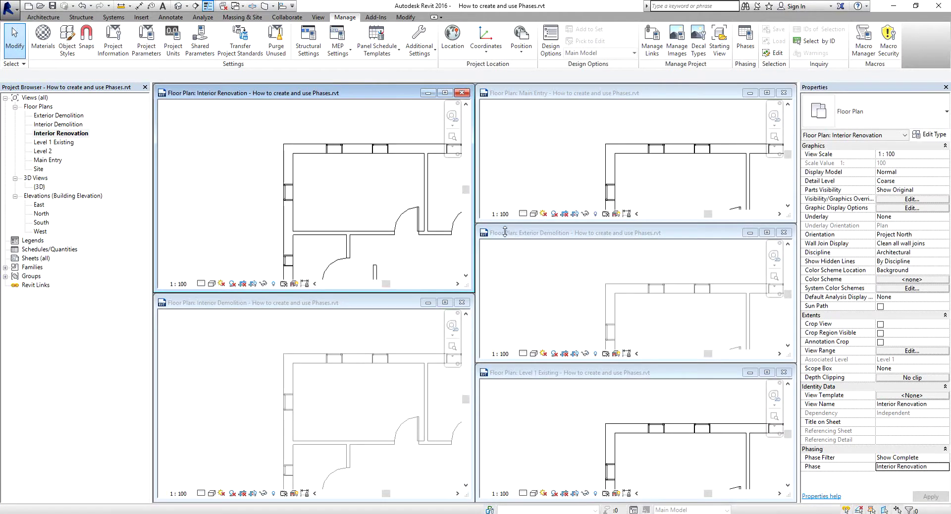
{"action": "key", "text": "z"}
{"action": "key", "text": "a"}
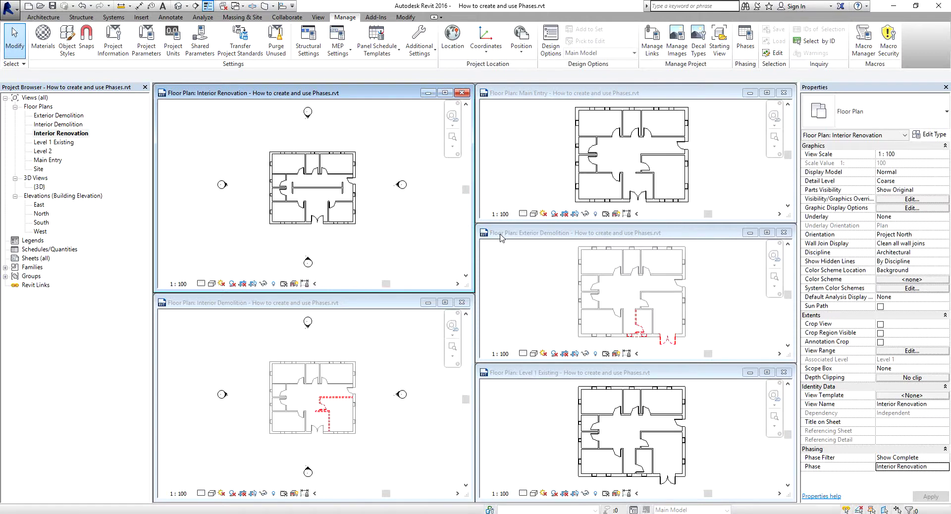